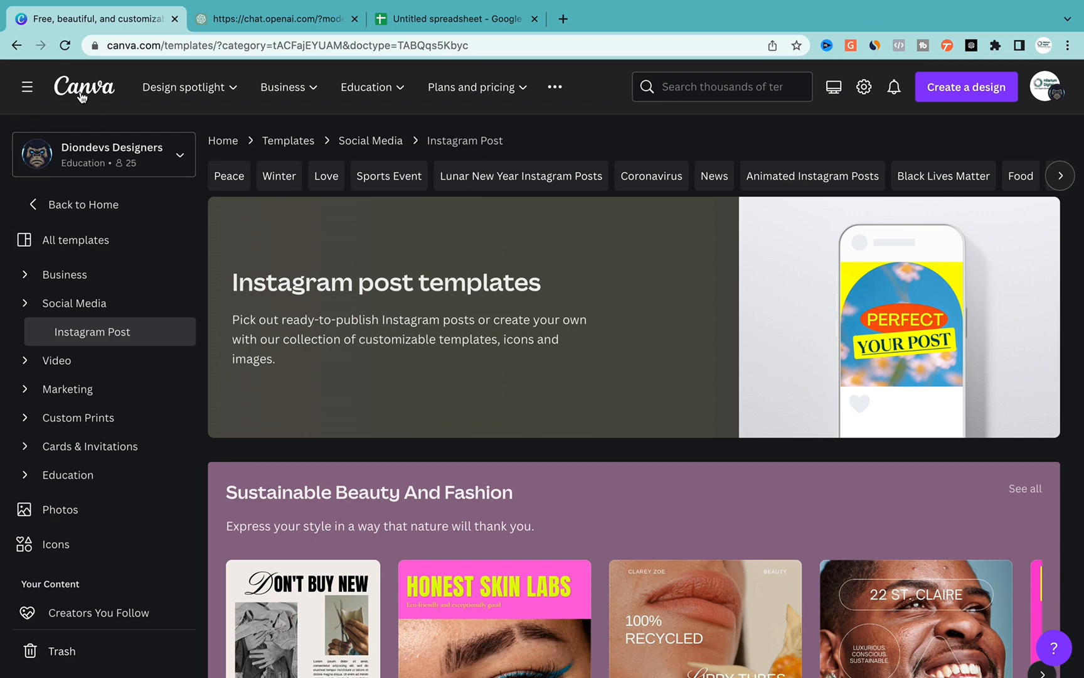
left_click(255, 23)
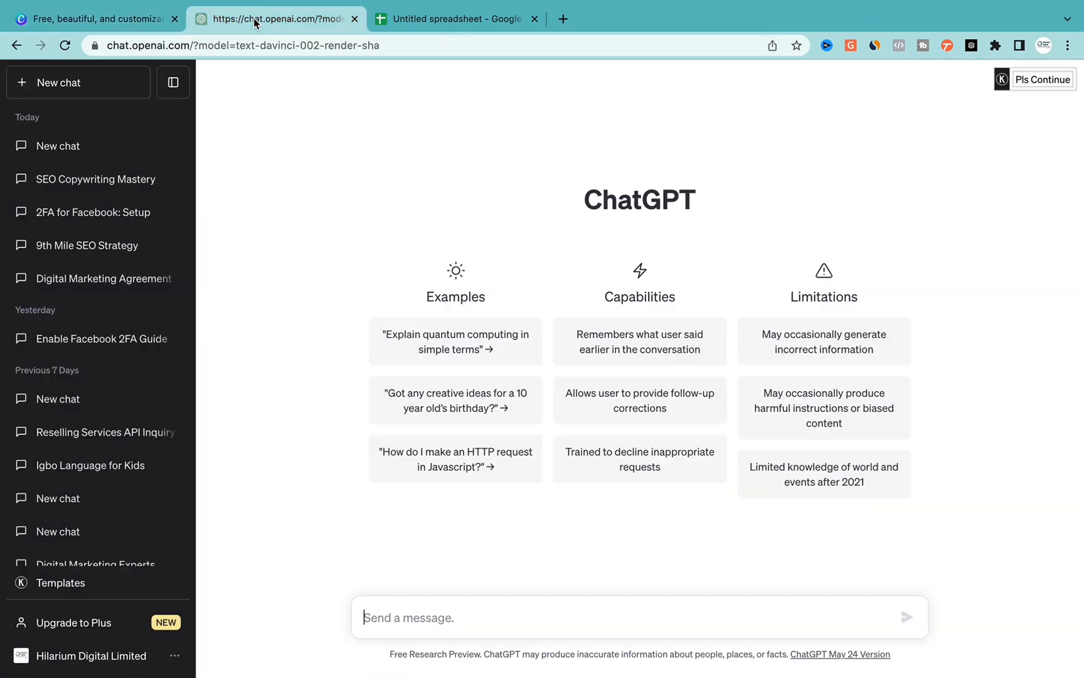
left_click(464, 21)
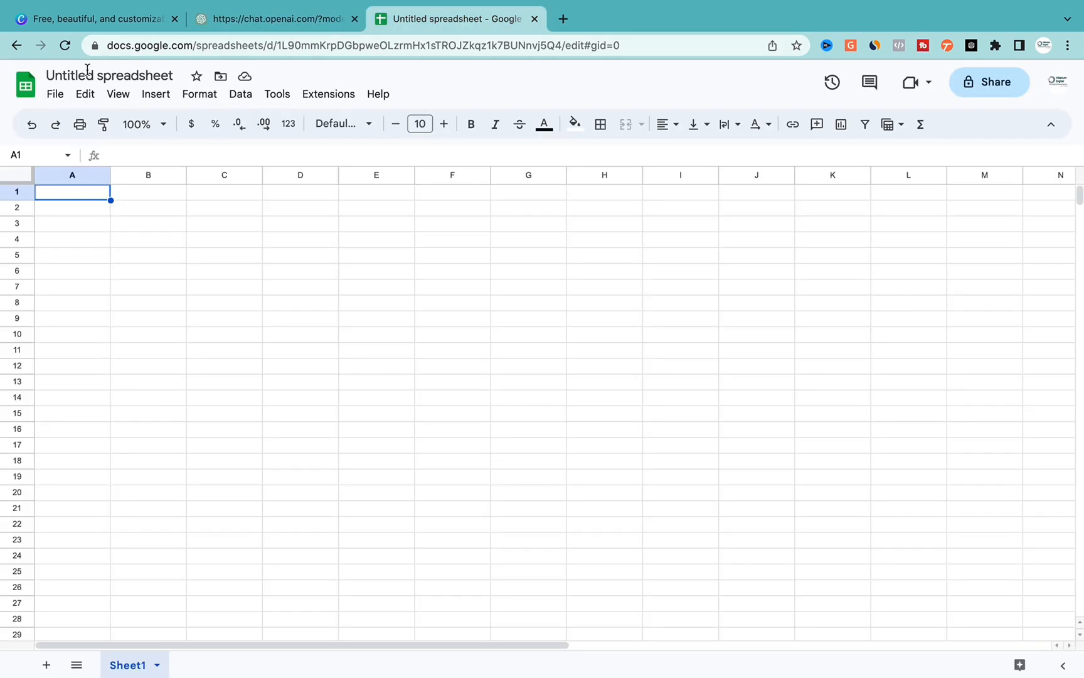
left_click(104, 24)
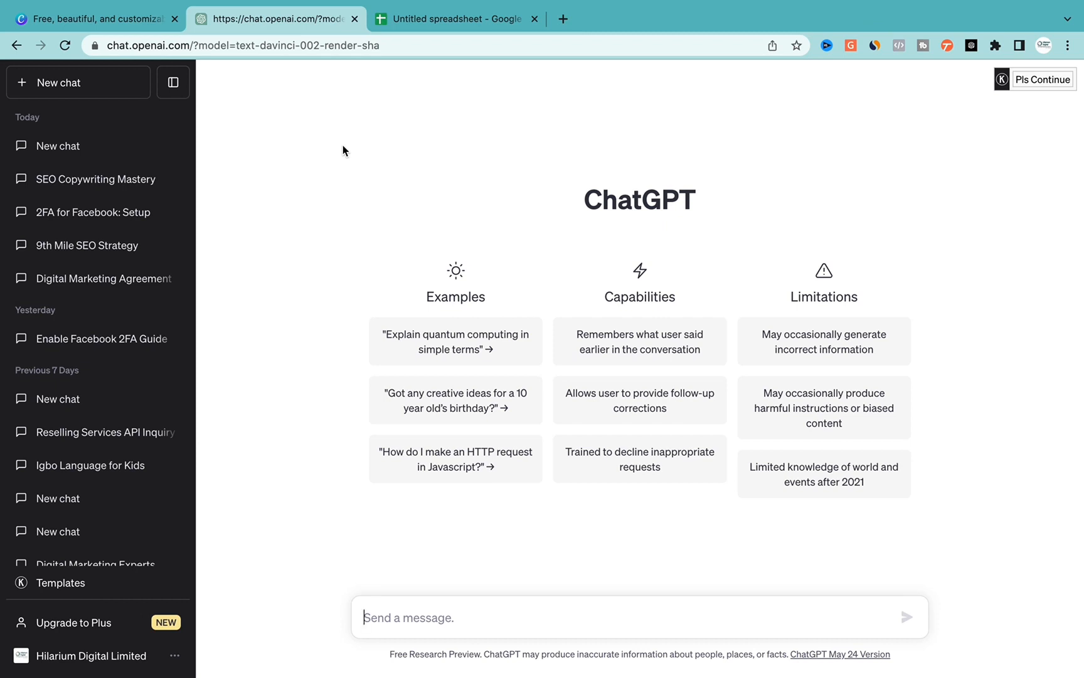
left_click(432, 22)
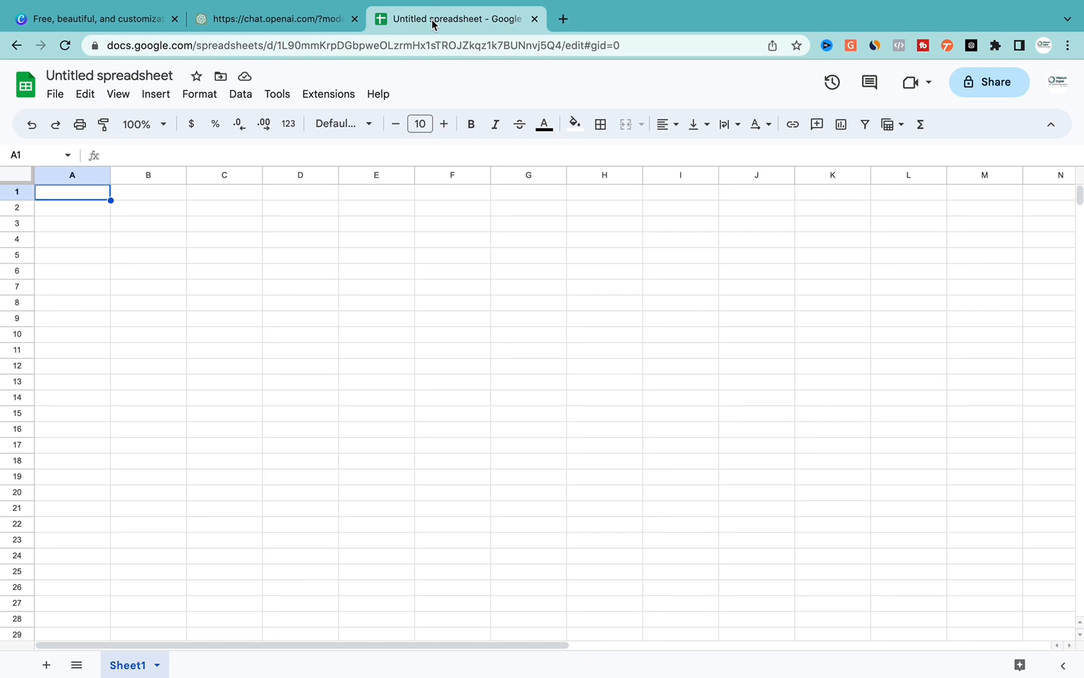
left_click(121, 21)
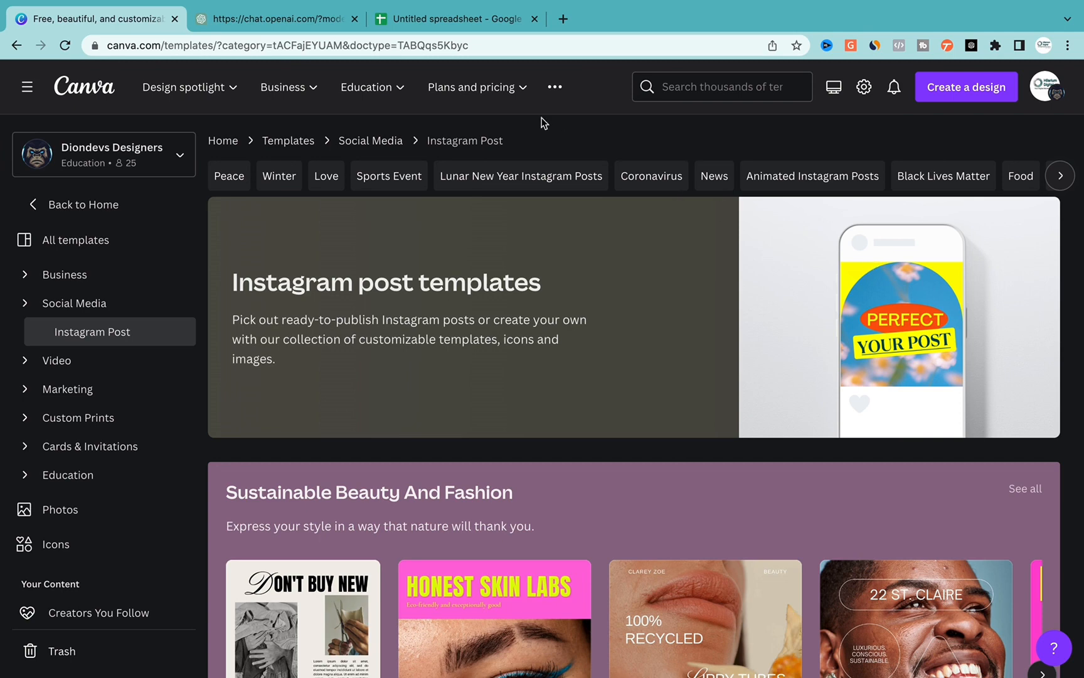
- Switch to ChatGPT and submit the prompt "Create 50 social media posts for a dental clinic social media handle. Tabulate it to number and description."
left_click(268, 23)
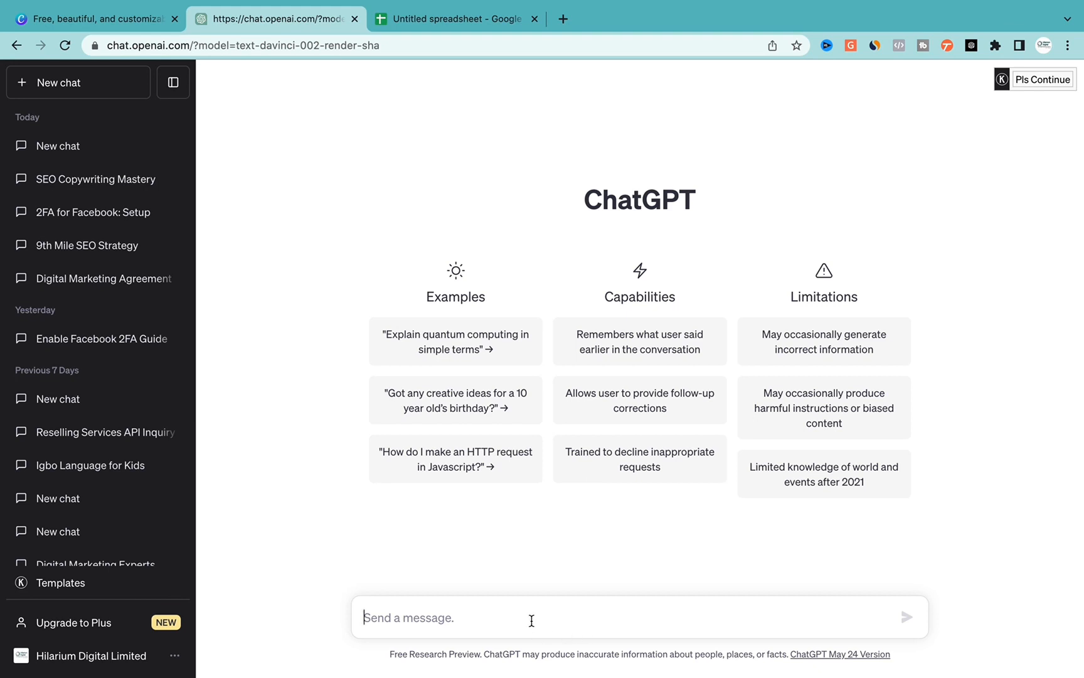
type("Create 50 social media posts for a dental clinic social media handle. Tabulate it to number and description.")
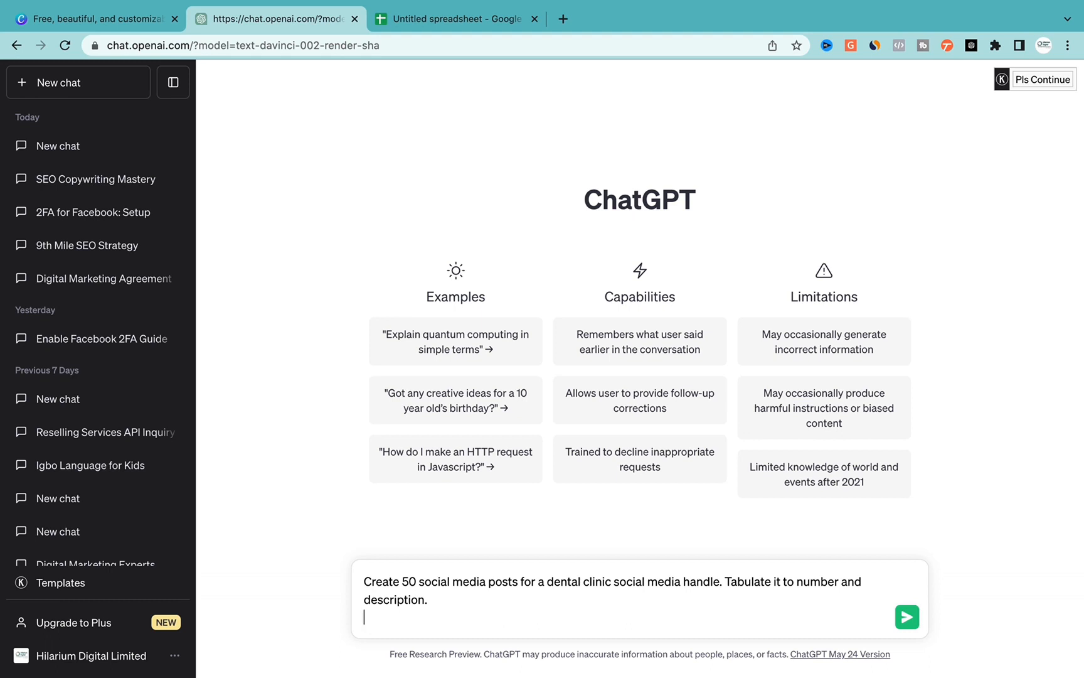
key("BackSpace")
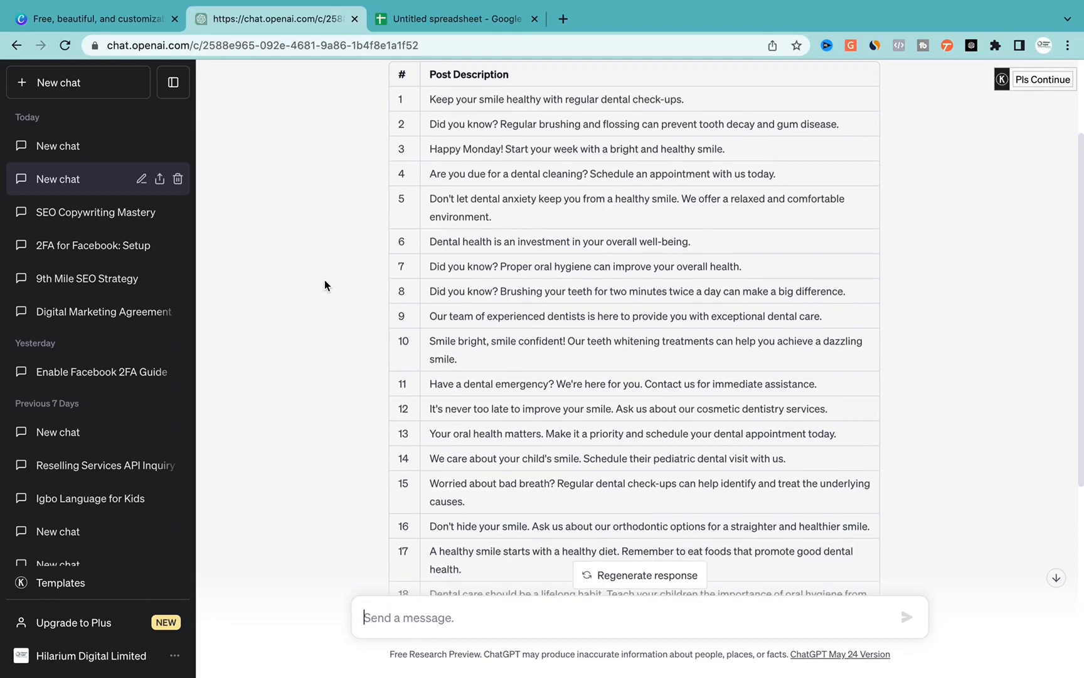
- Examine the generated table of dental clinic post descriptions from its first row to its last
scroll(325, 284, "down", 6)
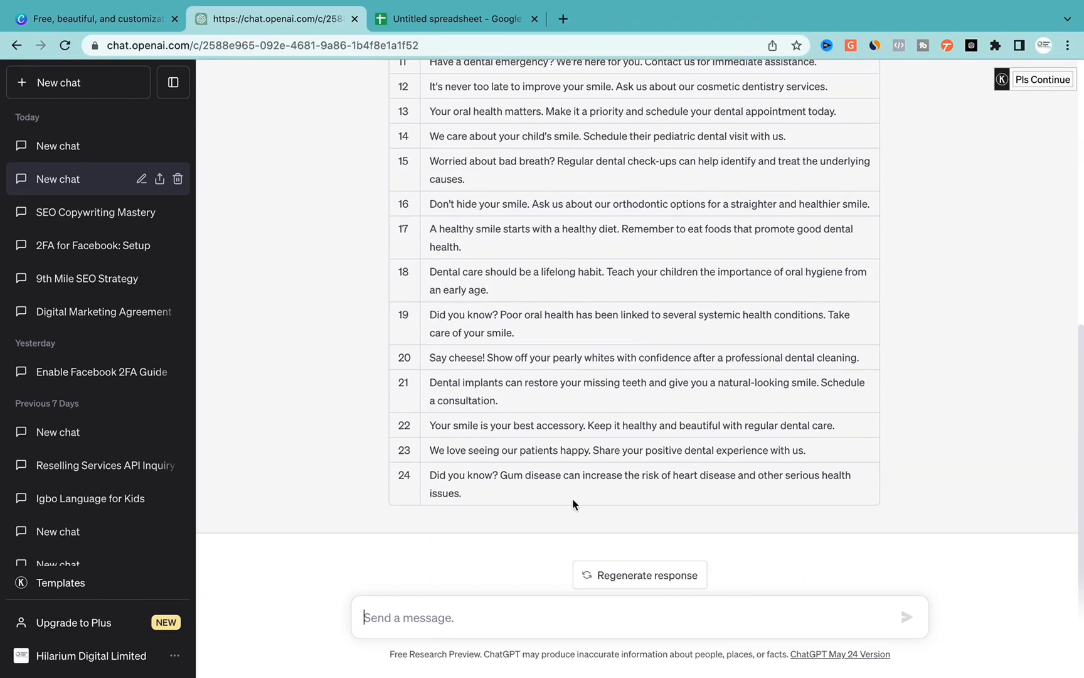
scroll(532, 377, "up", 7)
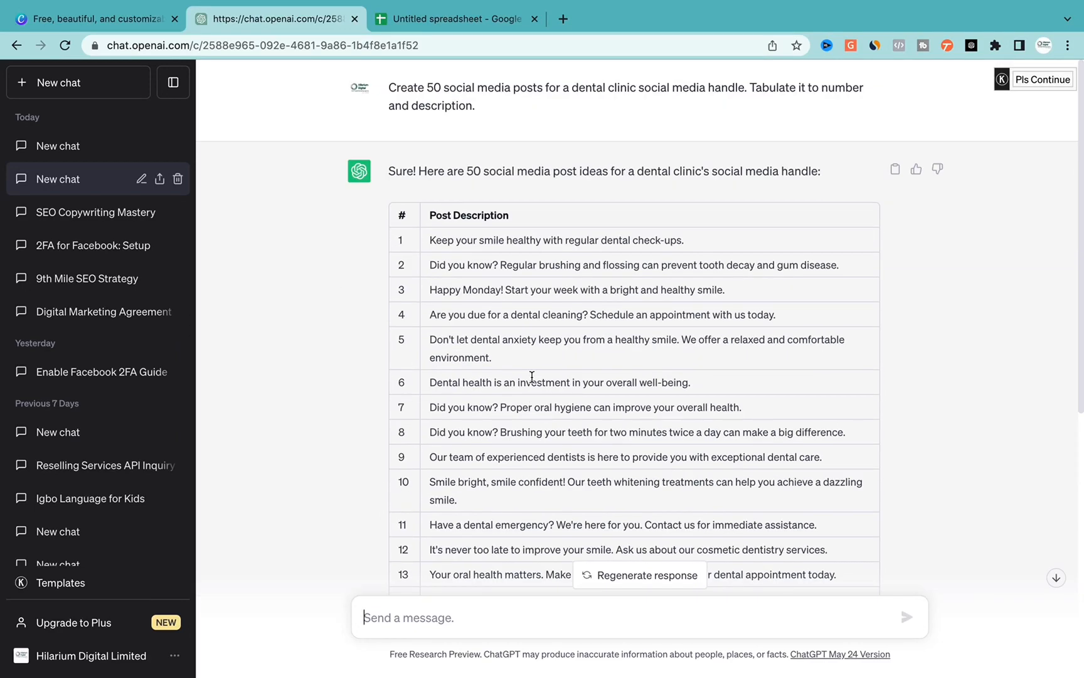
scroll(532, 377, "down", 7)
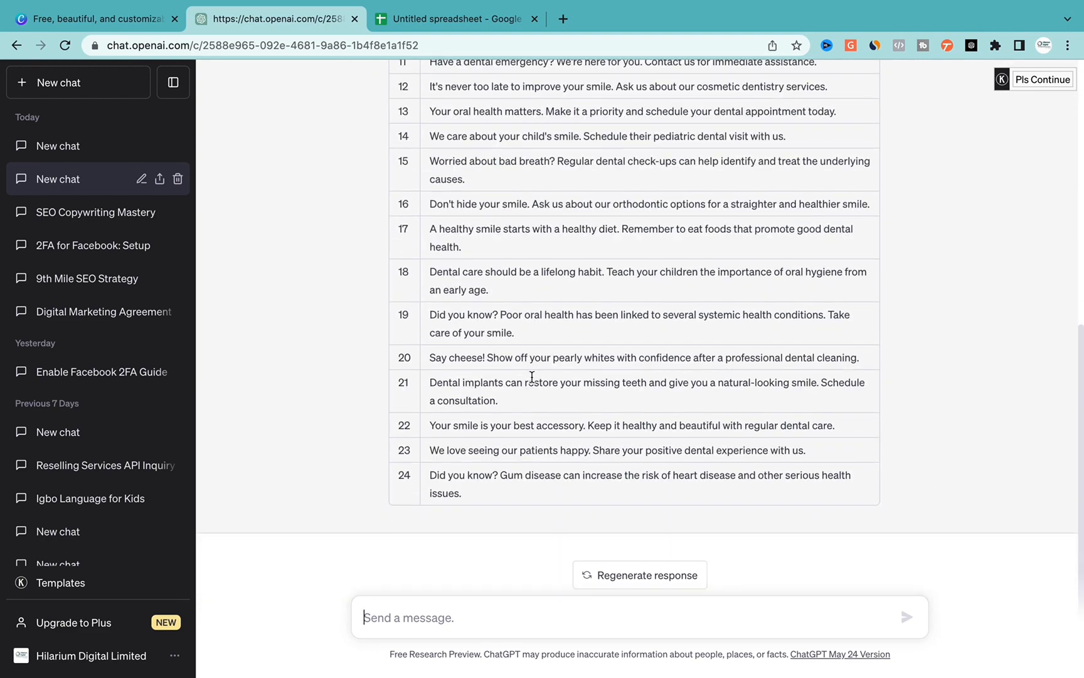
scroll(532, 377, "up", 7)
scroll(551, 452, "down", 3)
scroll(551, 452, "down", 3)
scroll(543, 520, "up", 7)
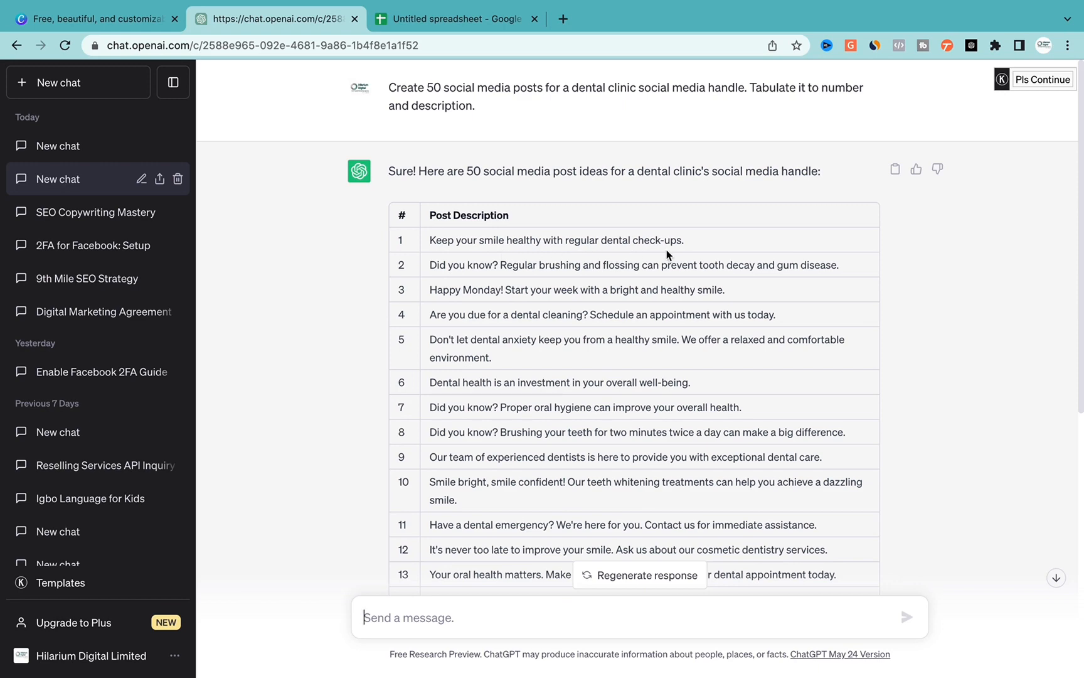
scroll(667, 254, "down", 7)
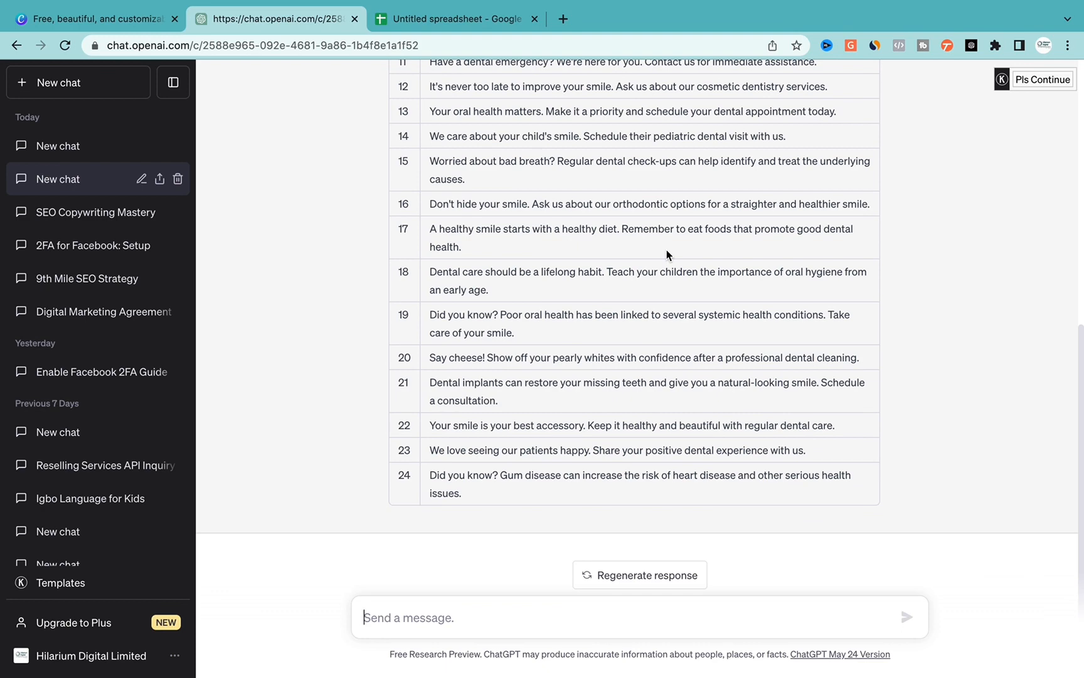
scroll(667, 254, "up", 10)
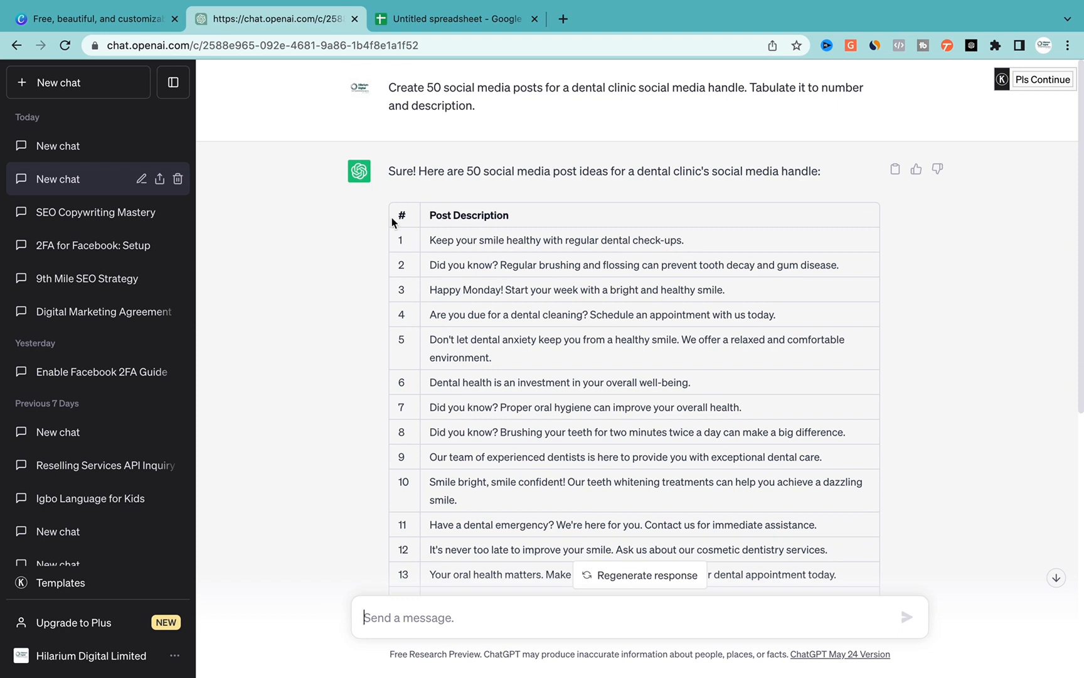
- Rename the untitled spreadsheet in Google Sheets as "Dental clinic post" and return to the ChatGPT conversation
left_click(432, 28)
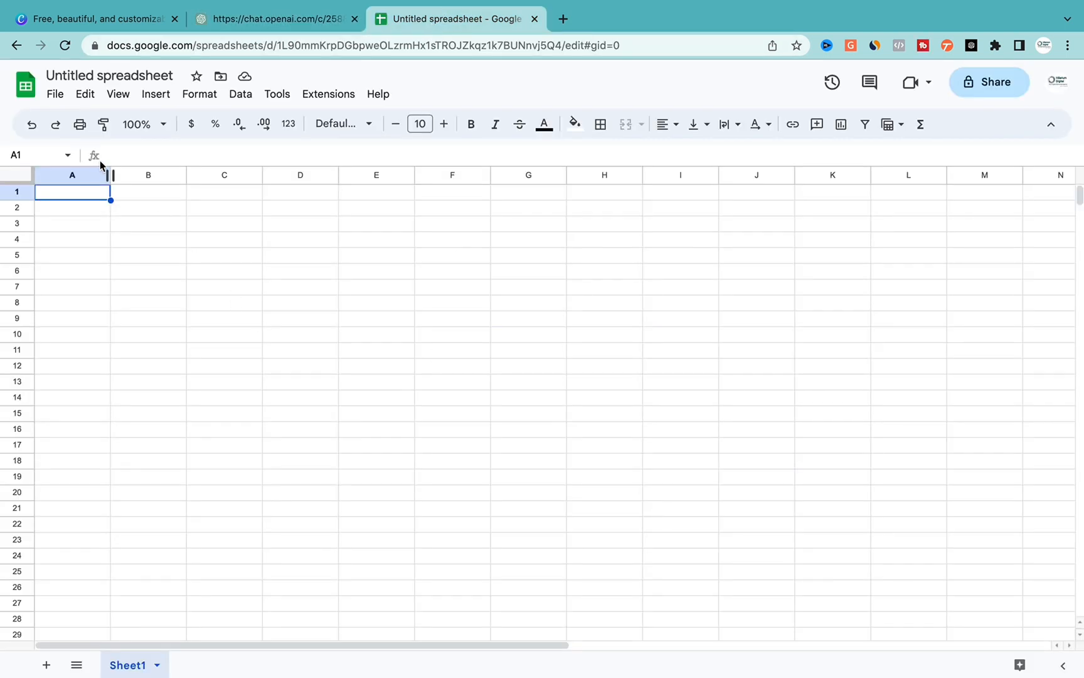
left_click(150, 74)
type("De")
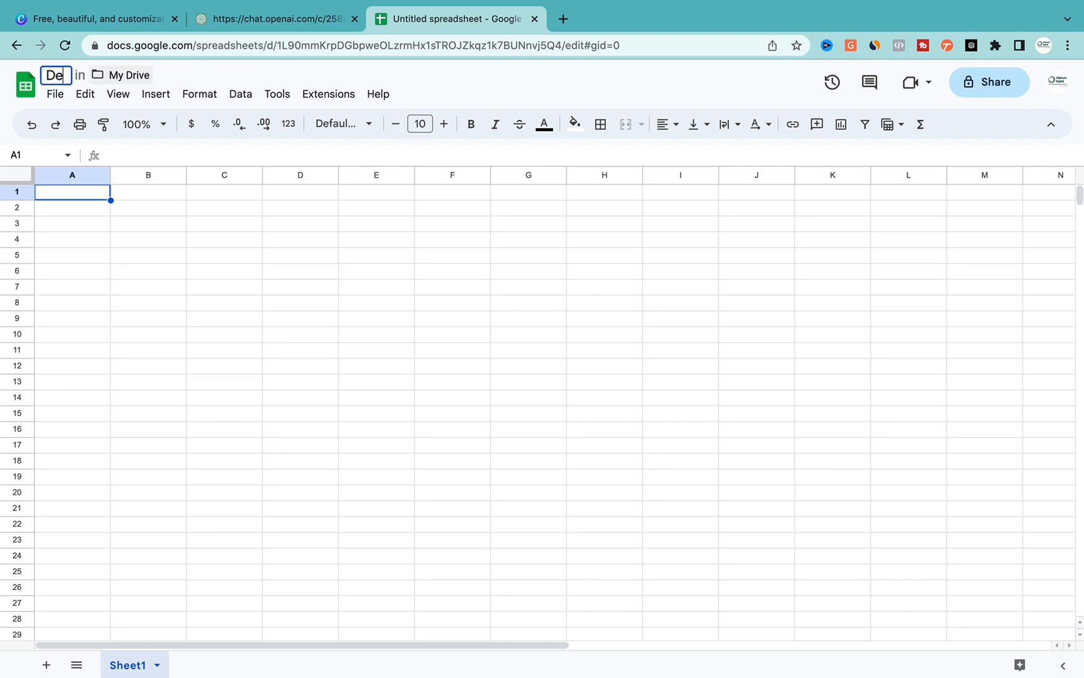
type("ntal clinic post")
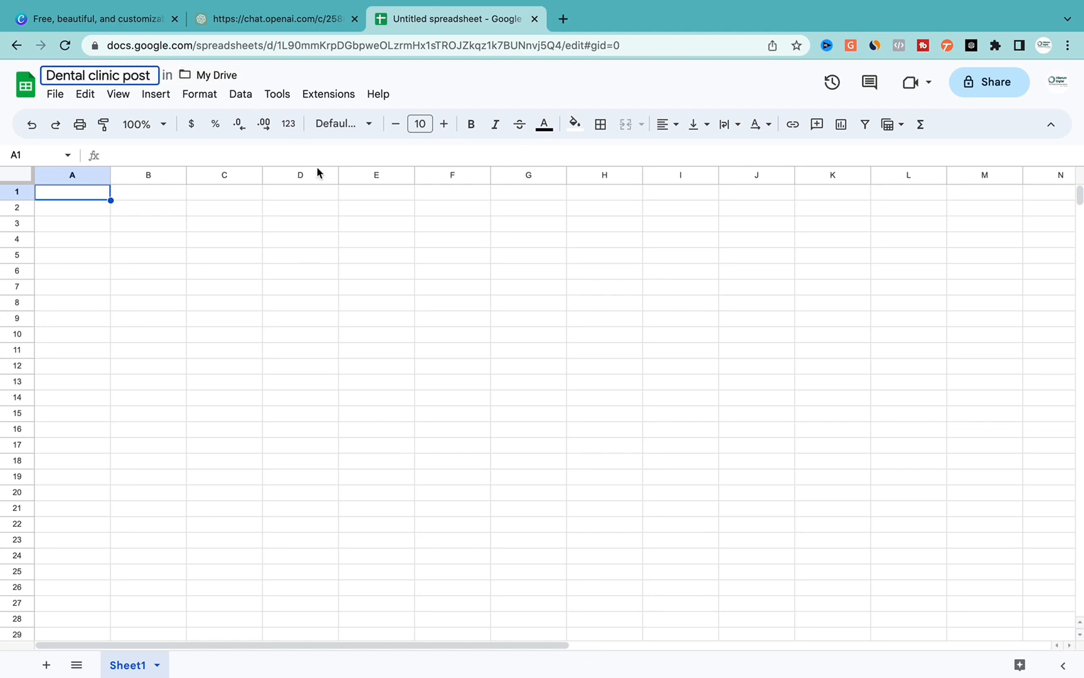
left_click(426, 76)
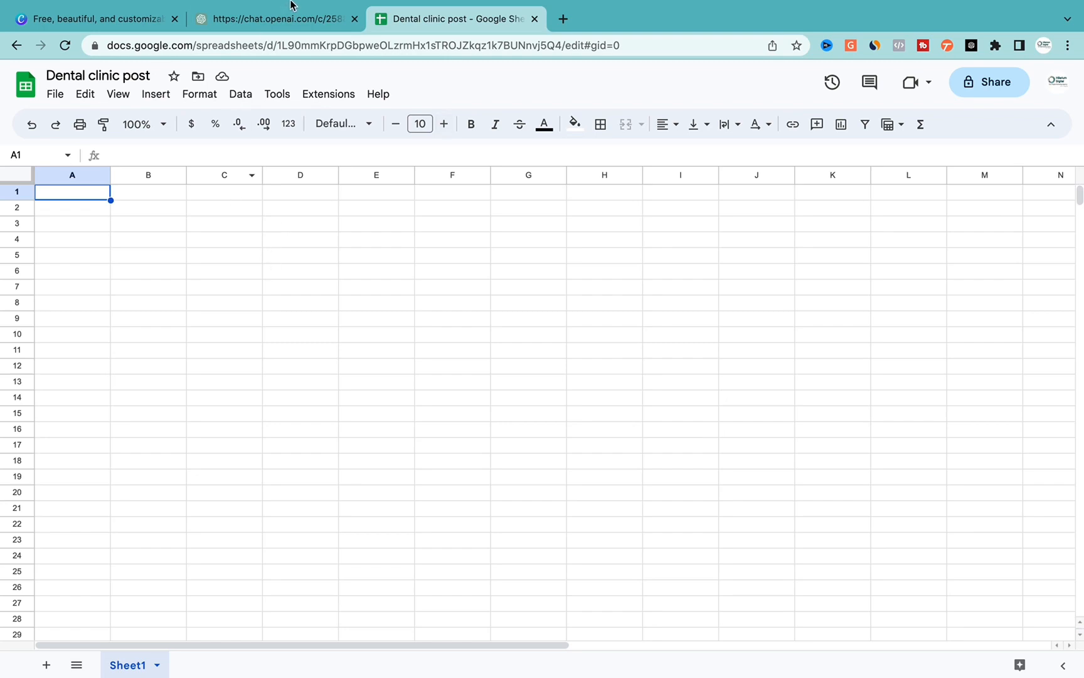
left_click(289, 21)
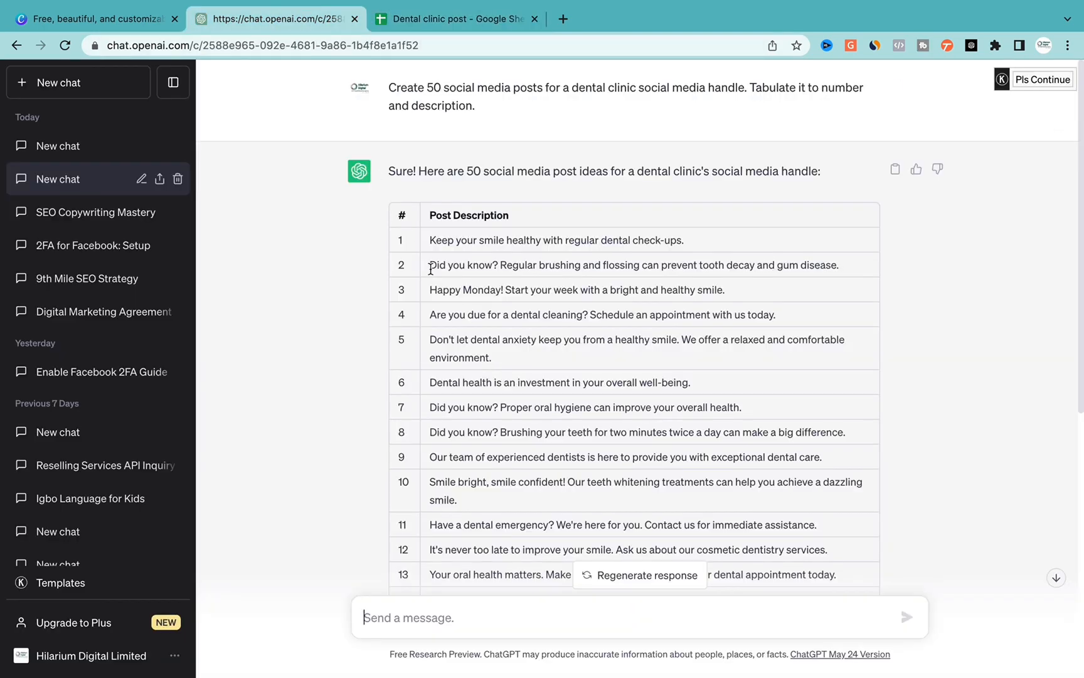
left_click_drag(400, 216, 653, 532)
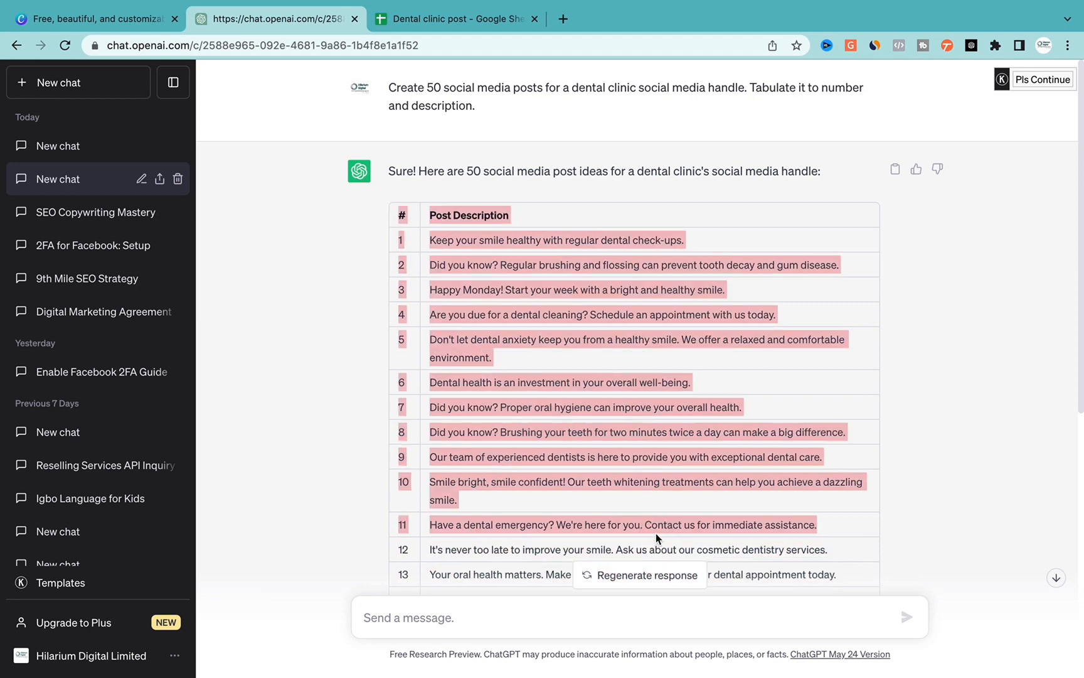
scroll(654, 537, "down", 5)
scroll(656, 537, "down", 4)
scroll(656, 537, "up", 8)
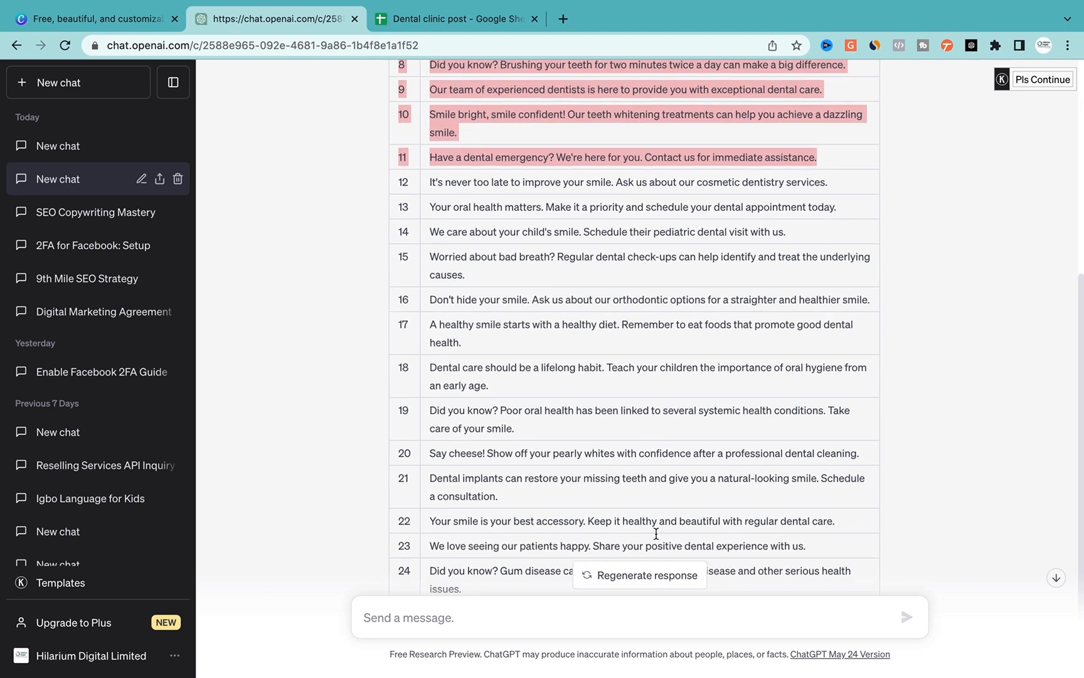
left_click(481, 332)
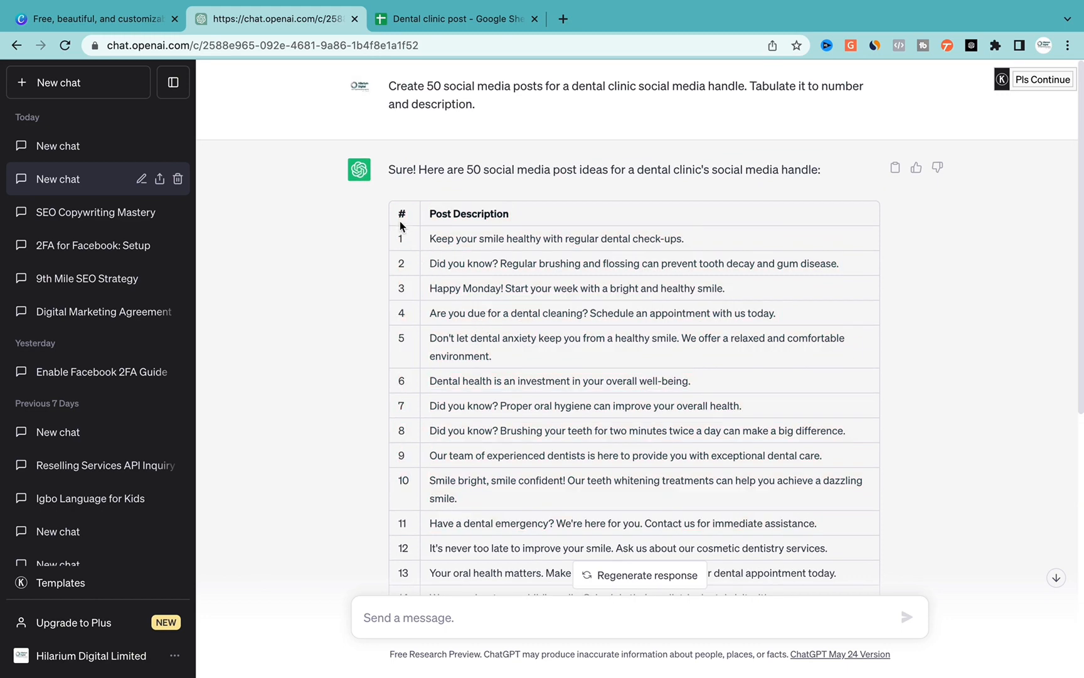
- Copy the whole post table, including its header row, from ChatGPT and paste it into Google Sheets at cell A1
left_click_drag(401, 217, 570, 498)
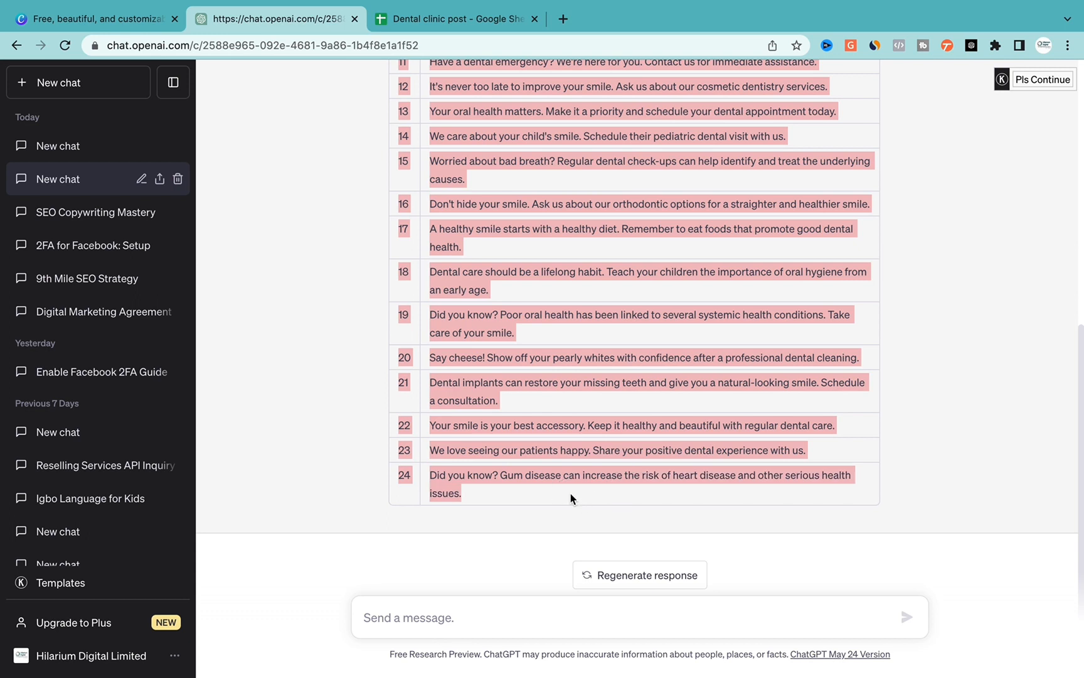
left_click(407, 19)
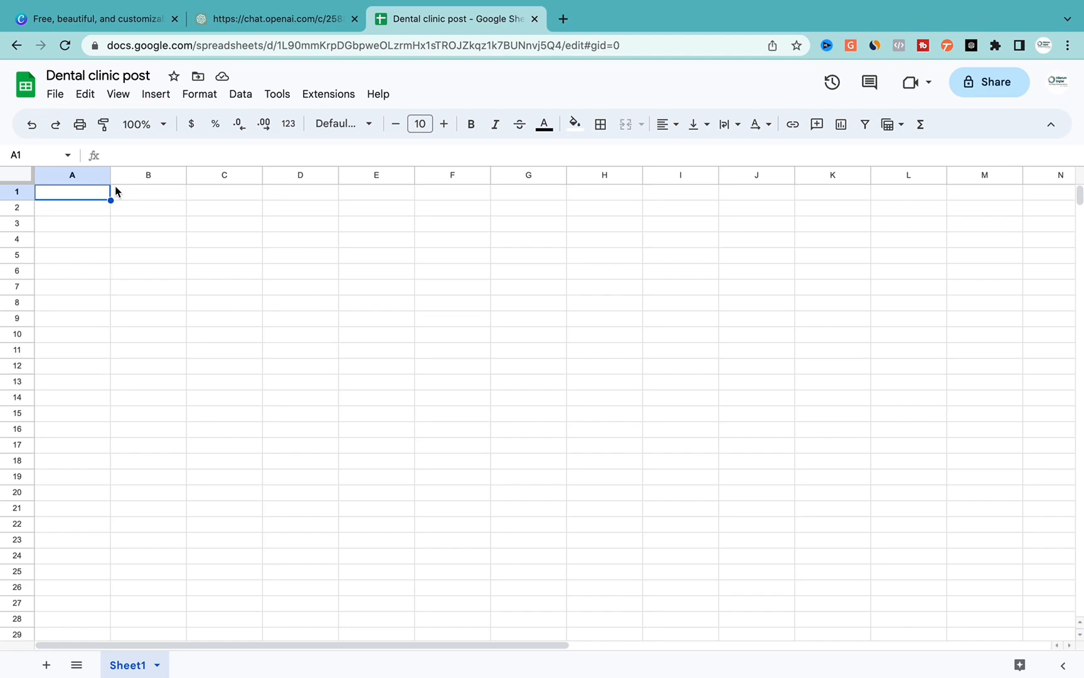
key("super+v")
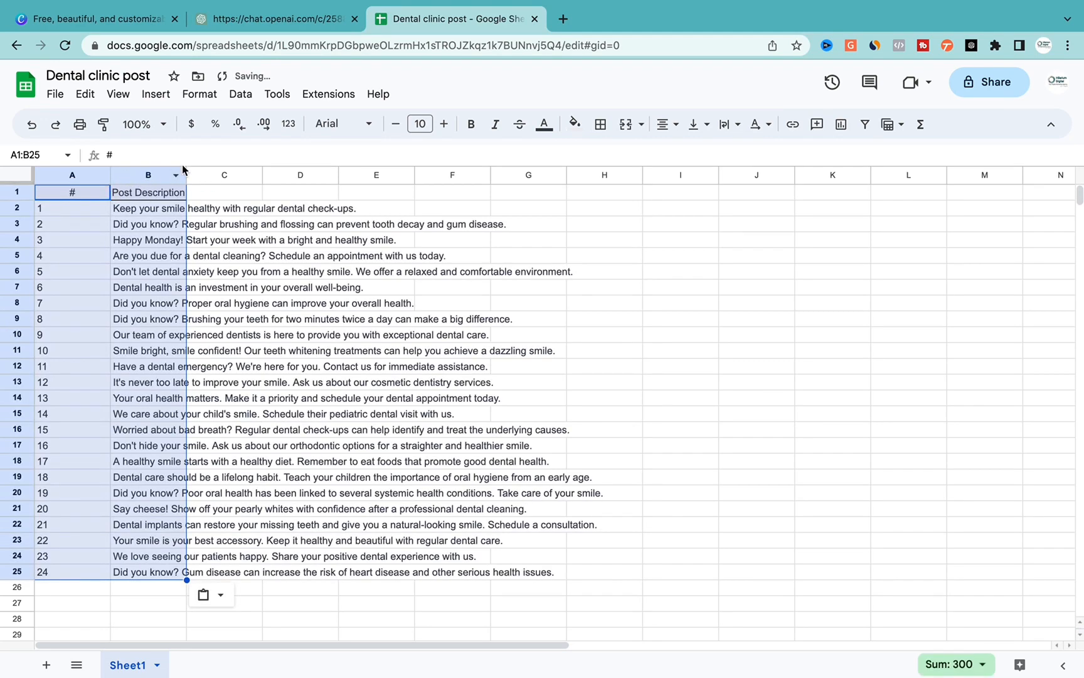
- Widen column B until the longest post description fits inside it
left_click_drag(187, 174, 489, 202)
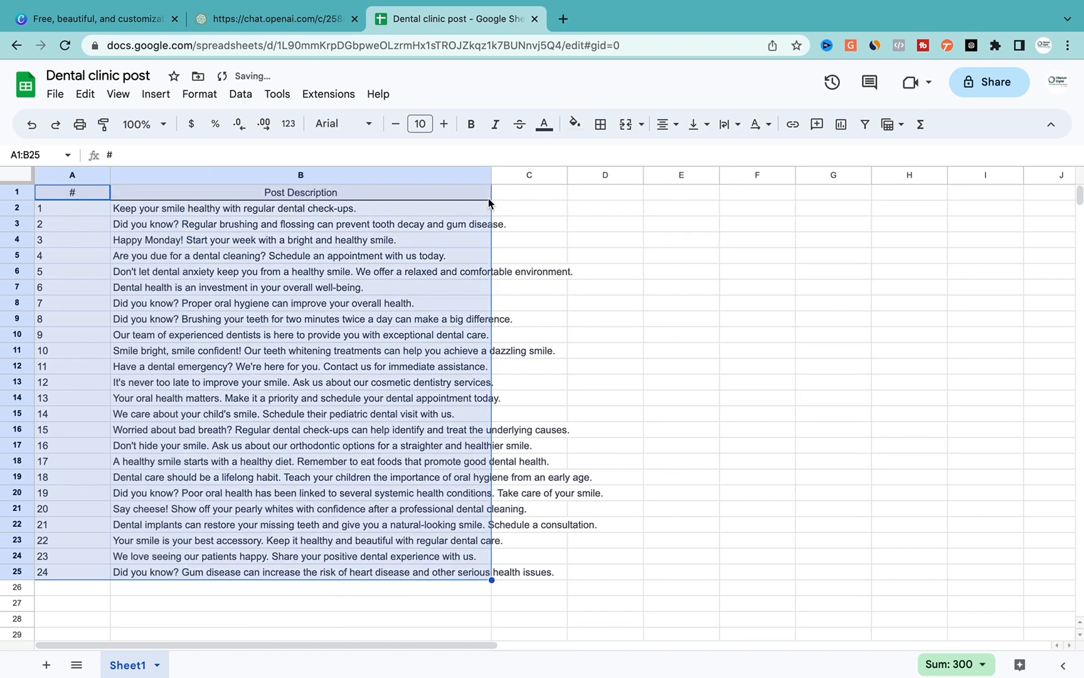
left_click(489, 200)
left_click_drag(492, 176, 619, 200)
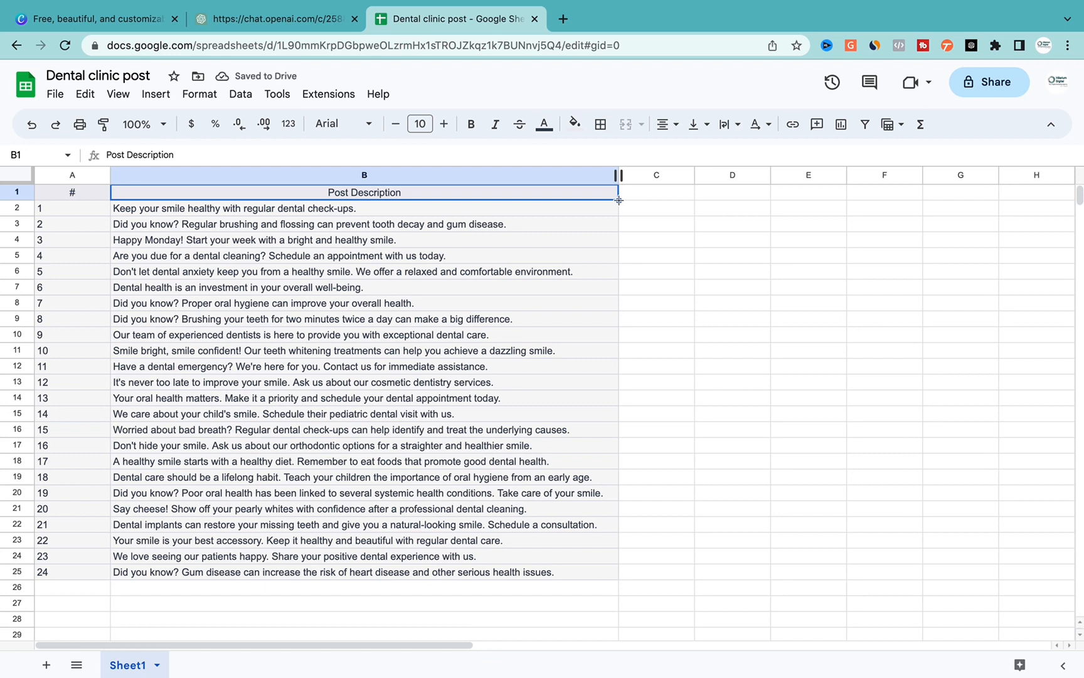
- Download the sheet as Comma Separated Values (.csv), saving it as "Dental clinic post - Sheet1" in the Downloads folder
left_click(57, 96)
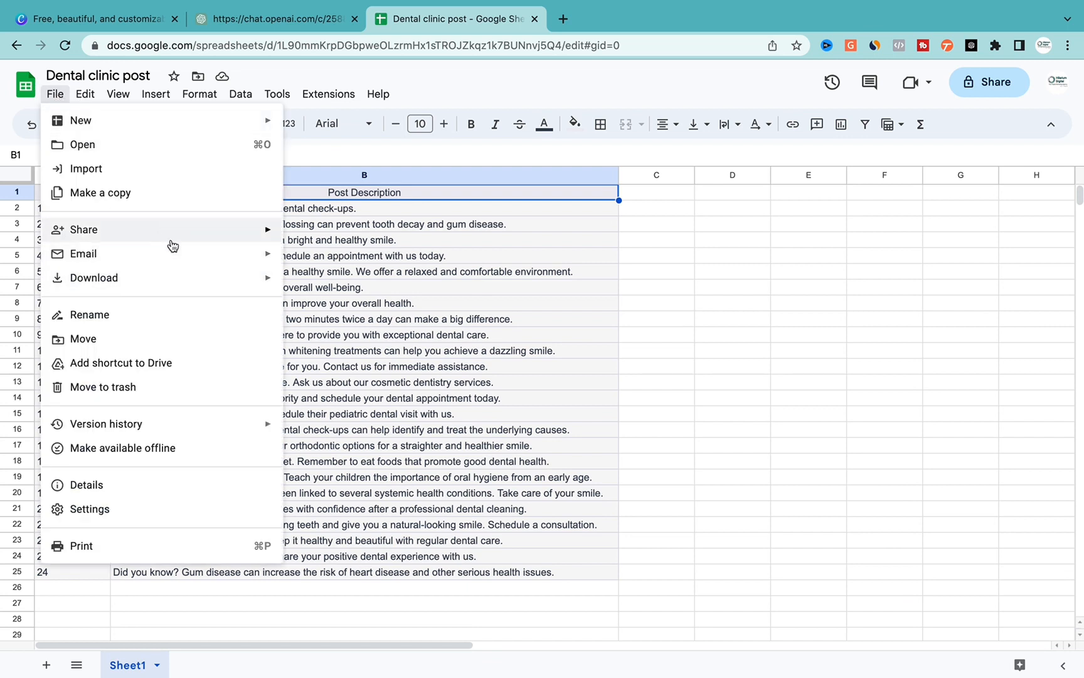
mouse_move(199, 280)
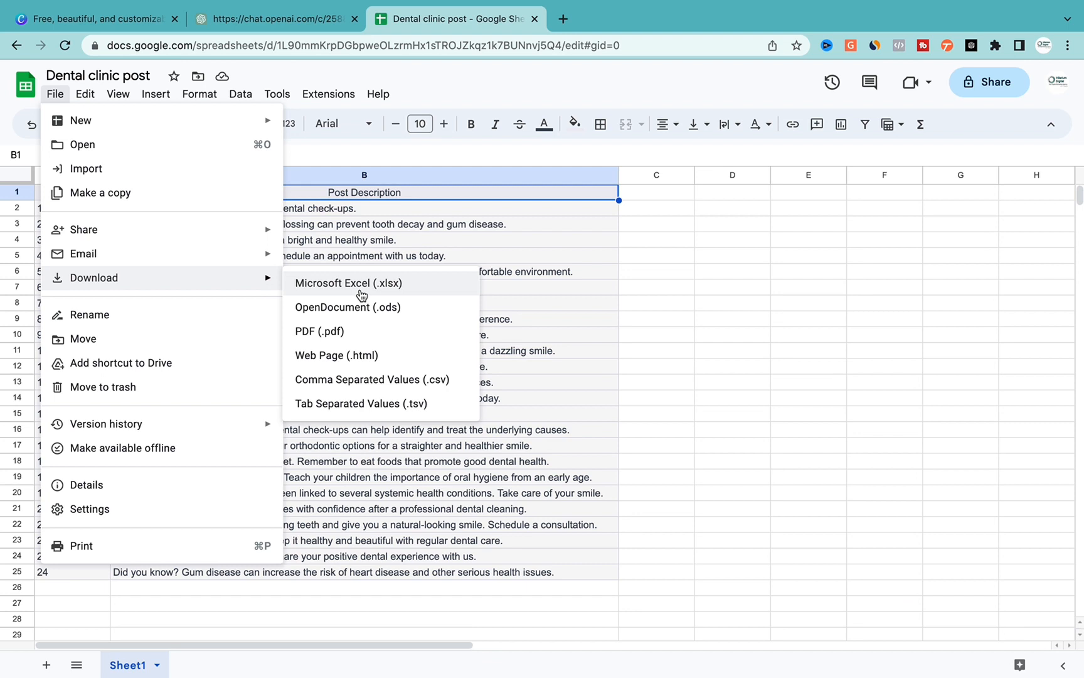
left_click(381, 382)
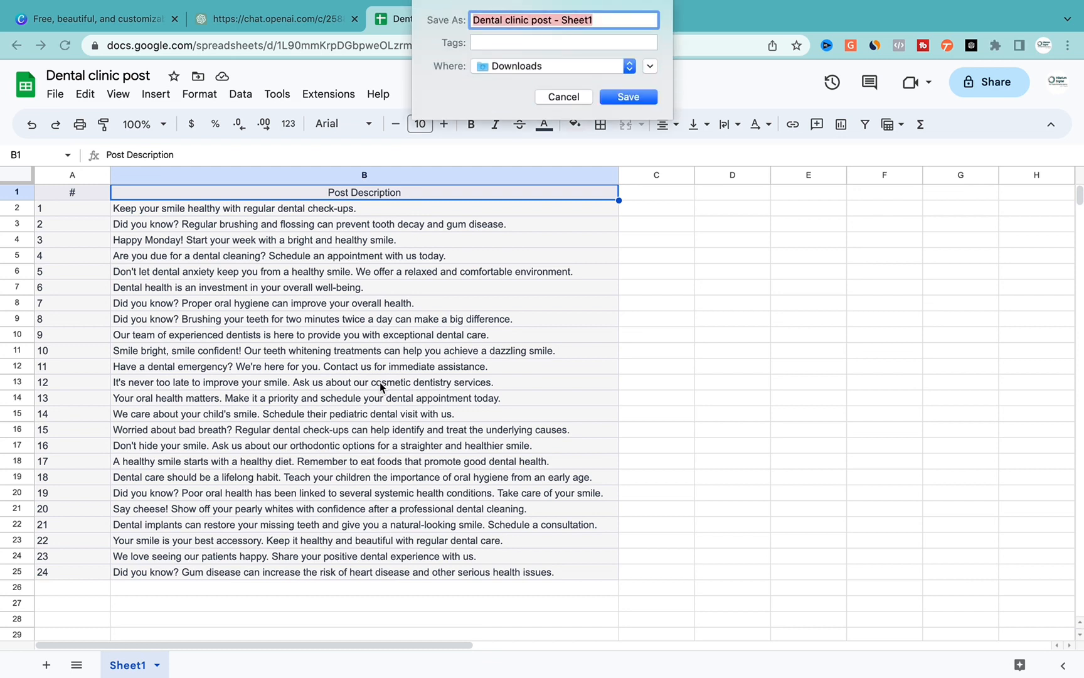
left_click(583, 68)
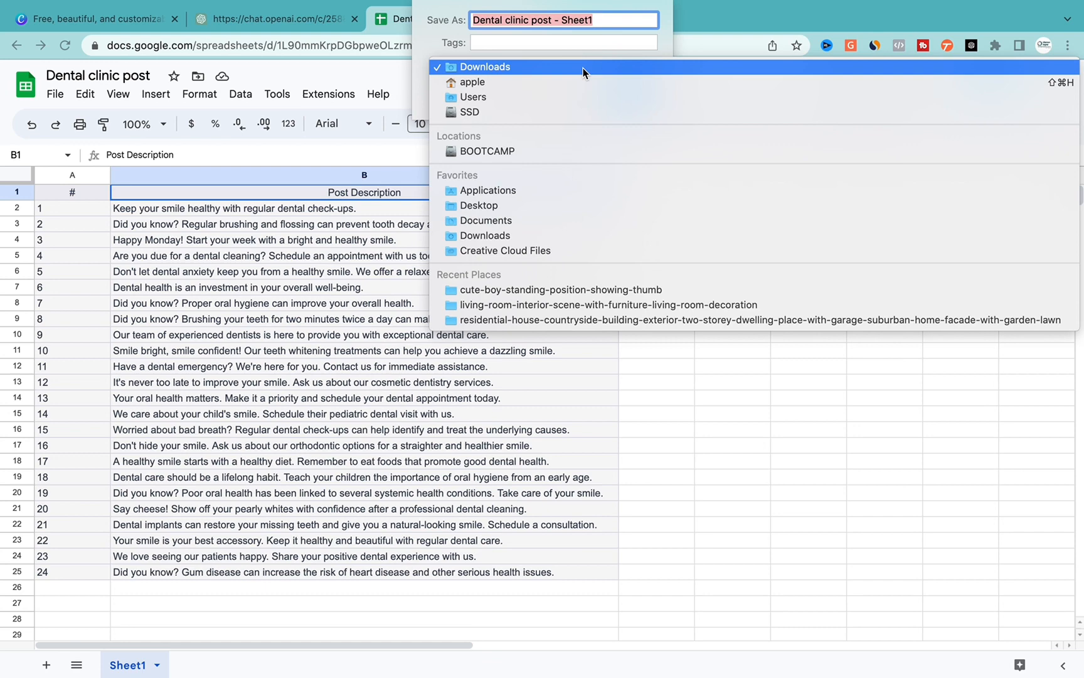
left_click(583, 67)
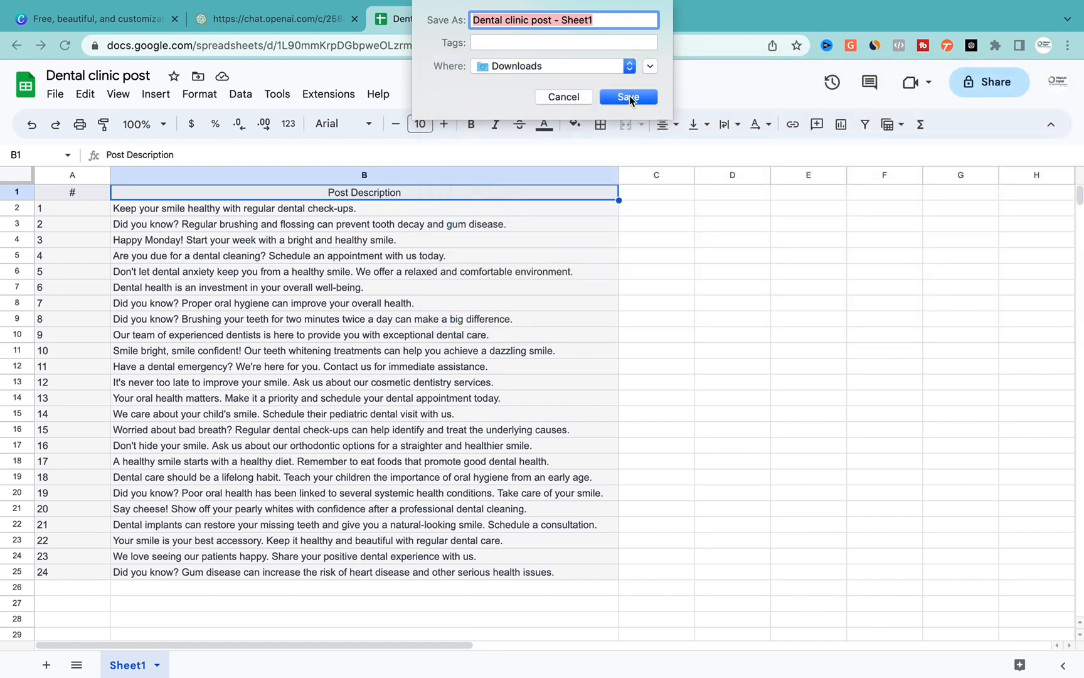
left_click(629, 97)
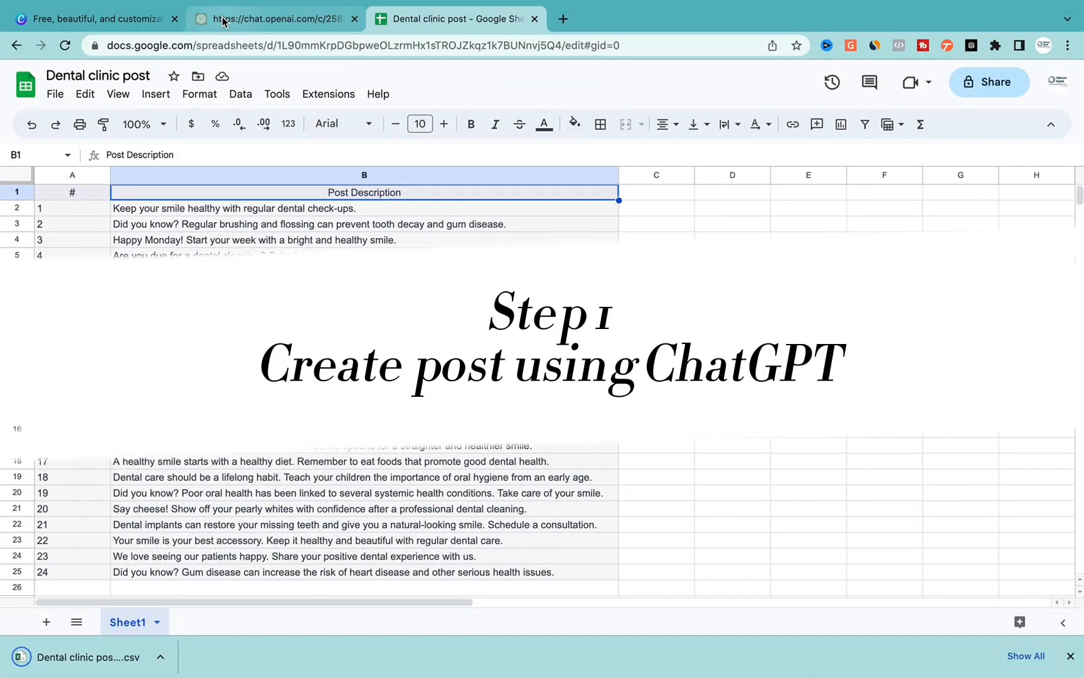
left_click(222, 19)
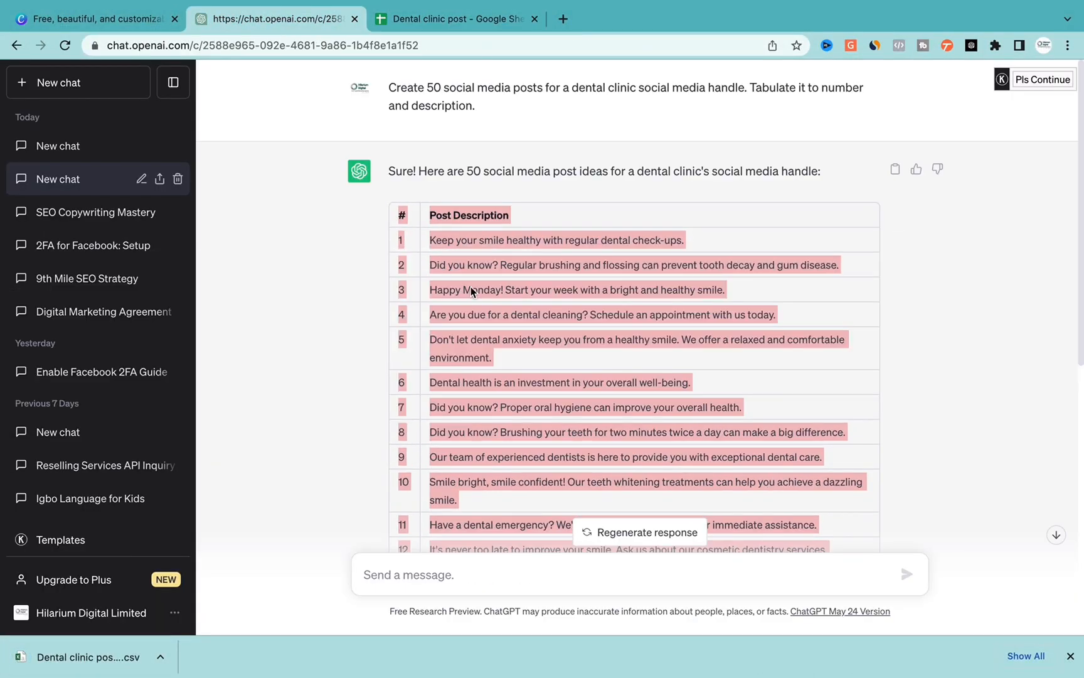
left_click(335, 299)
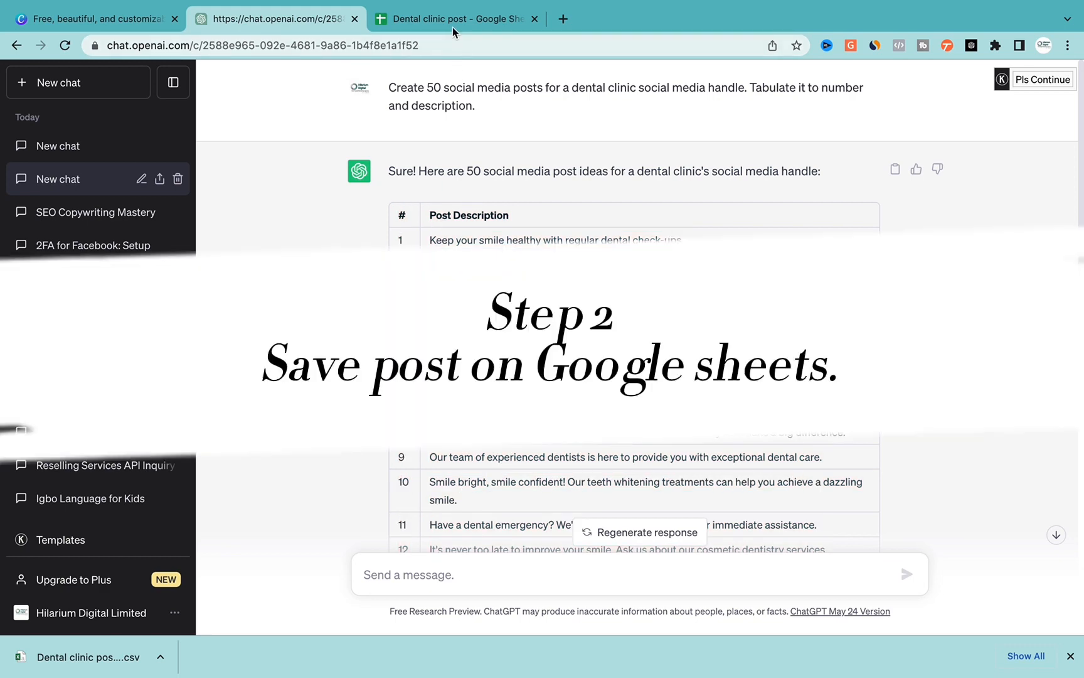
- Check the post list in the spreadsheet, switch to Canva, and search the templates for "instagram dental post"
left_click(451, 25)
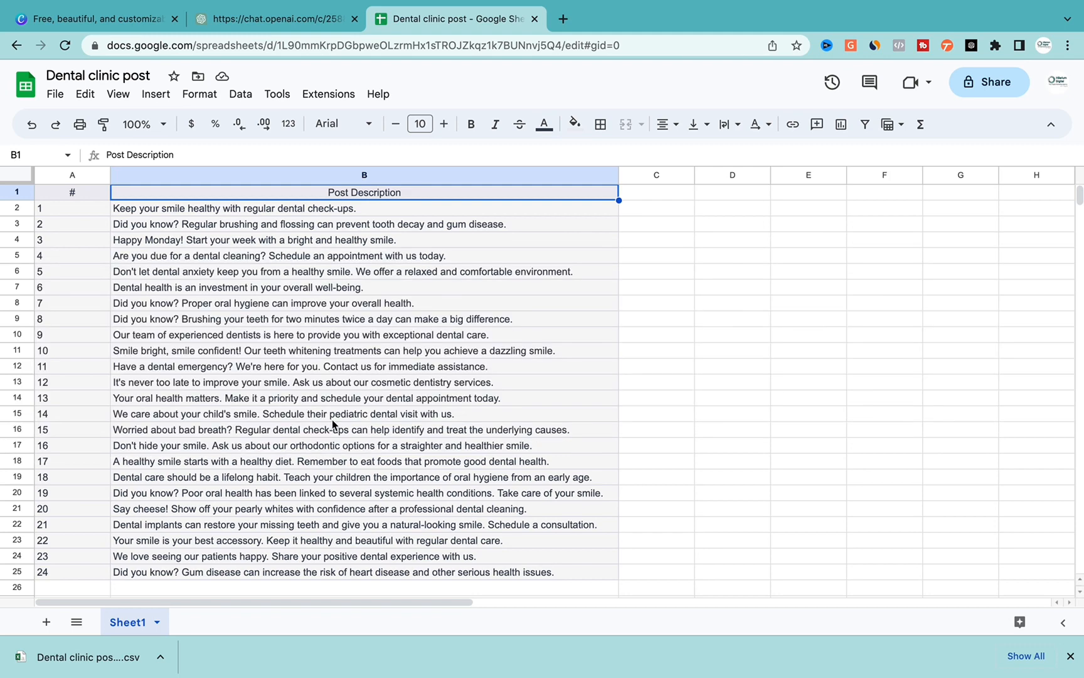
left_click(124, 25)
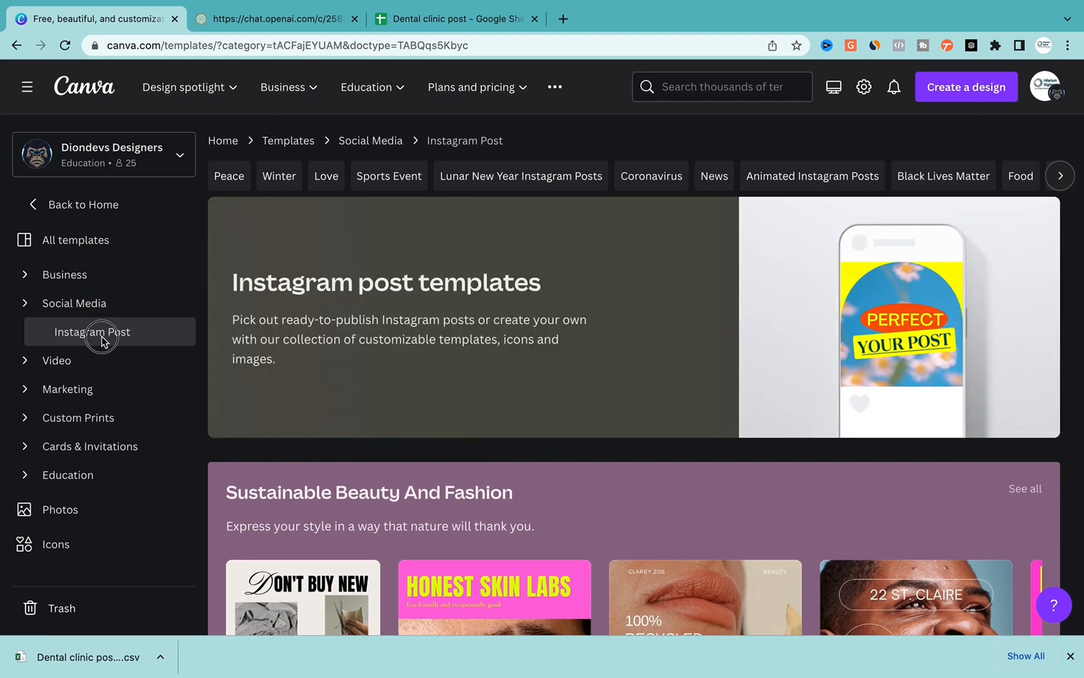
scroll(544, 360, "down", 7)
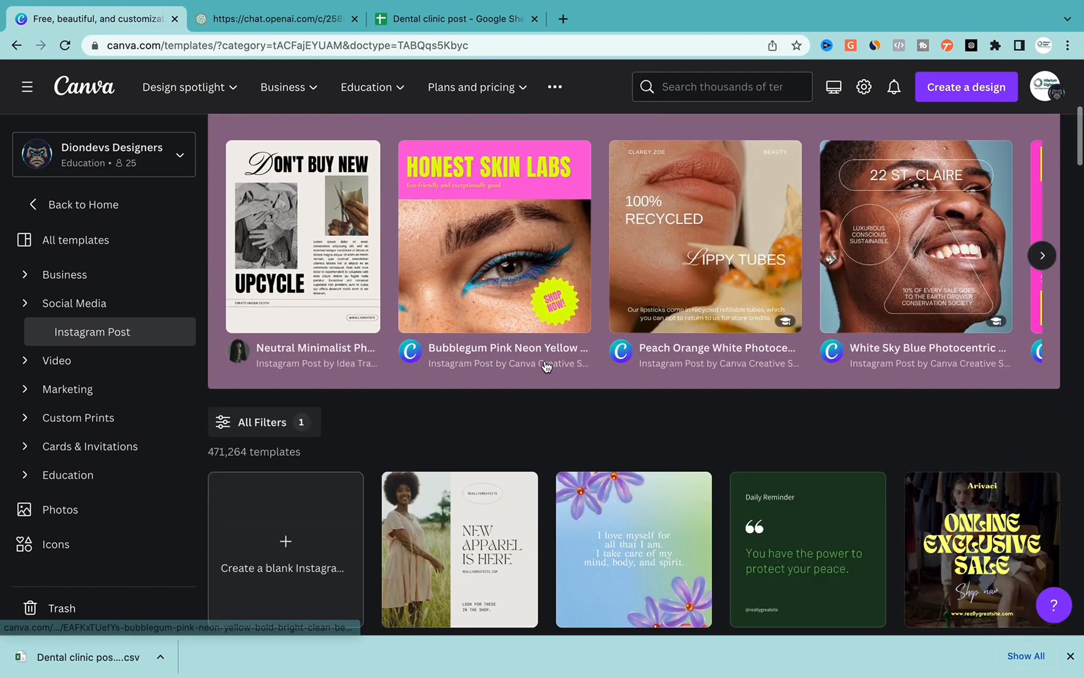
scroll(546, 366, "down", 2)
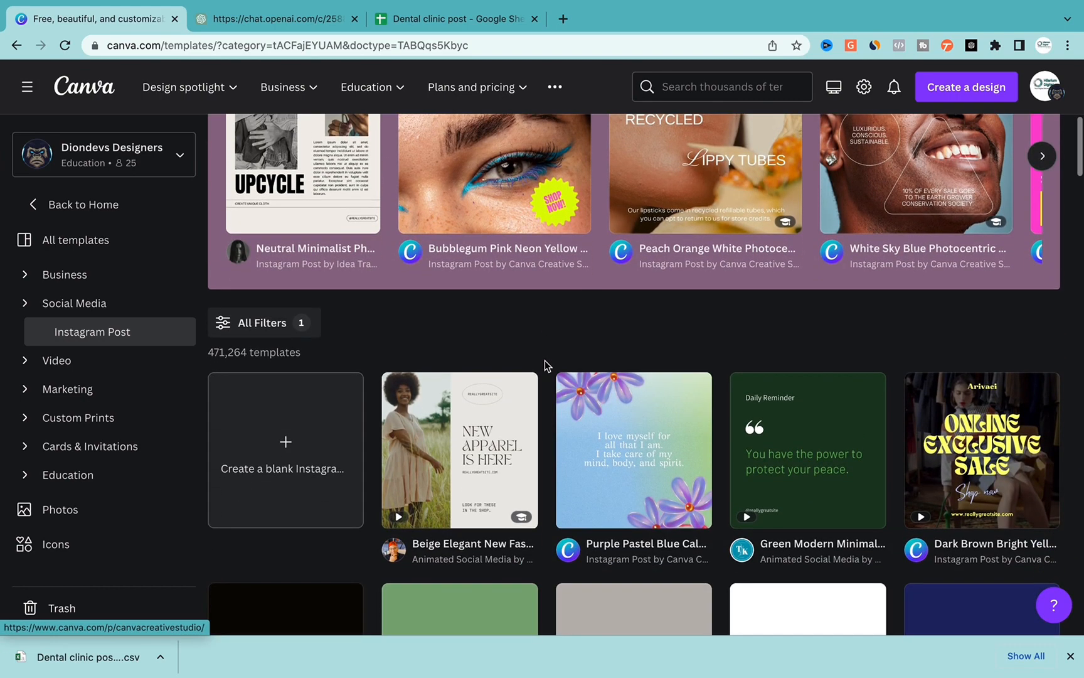
scroll(546, 365, "up", 5)
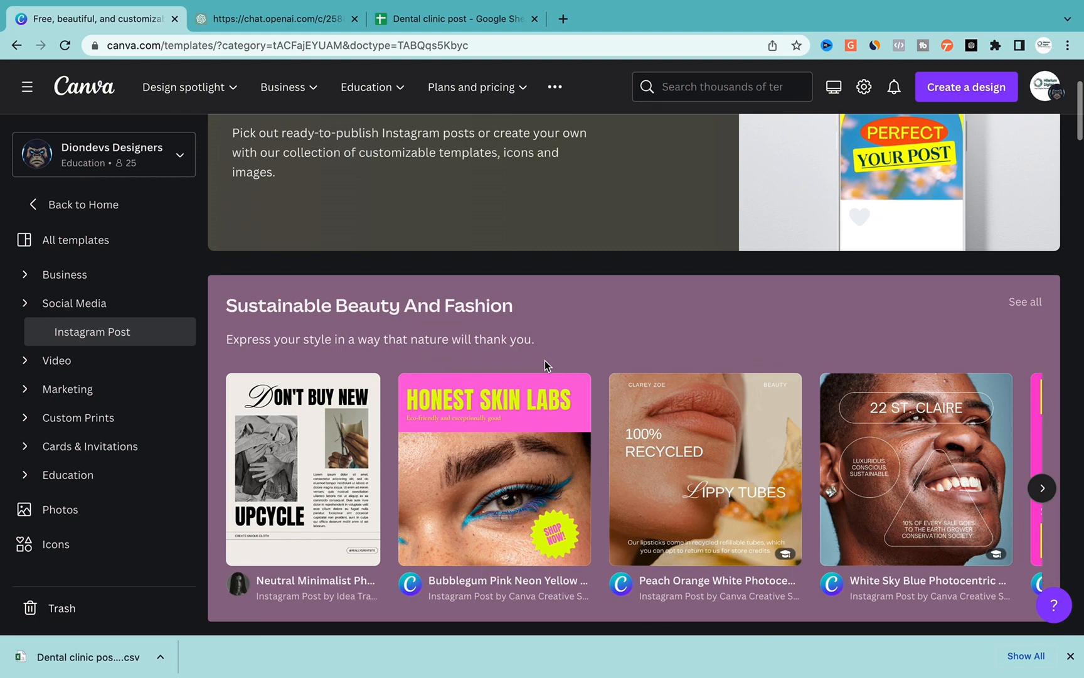
scroll(545, 361, "down", 10)
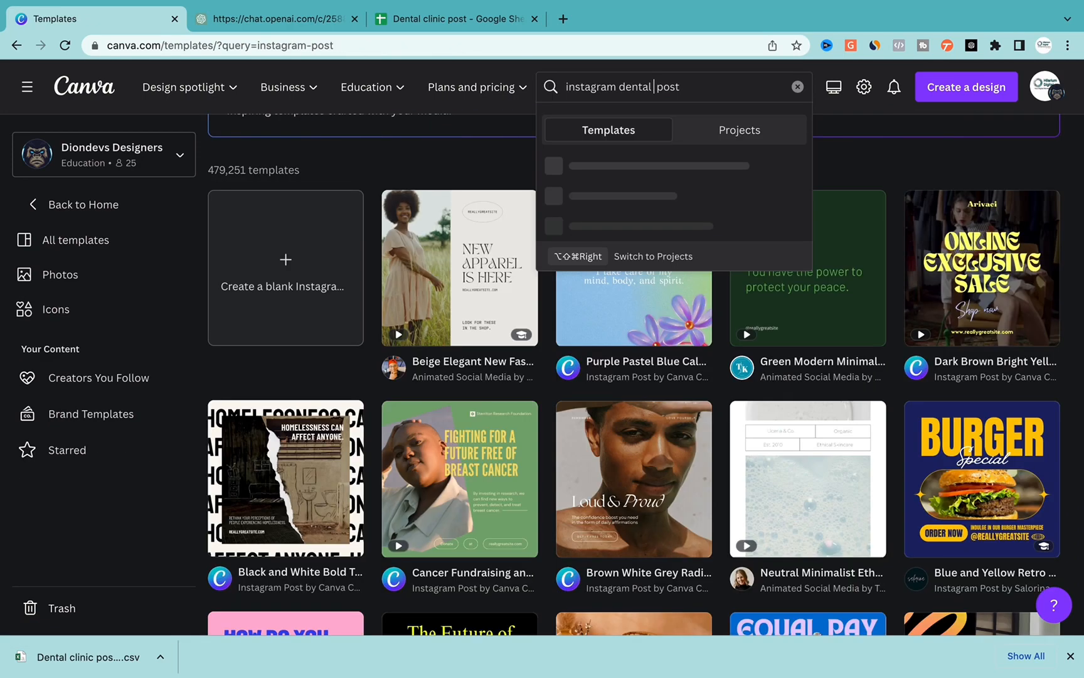
key("Return")
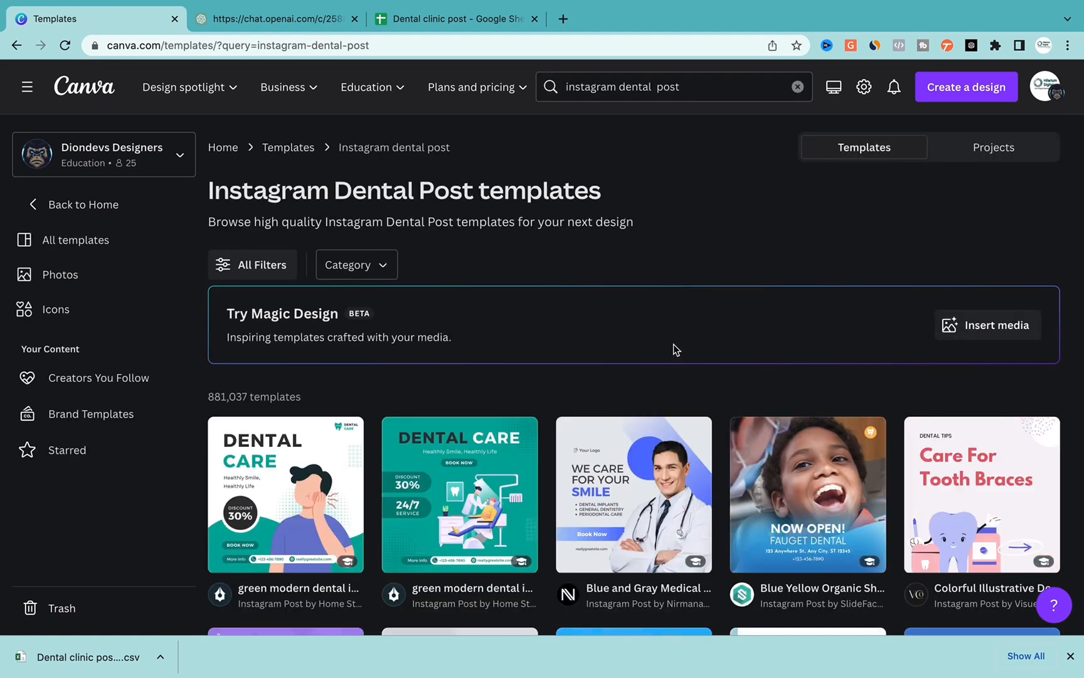
- Browse the dental templates and open the "Blue Modern Dental Treatment Instagram Post" template for customizing
scroll(674, 344, "down", 5)
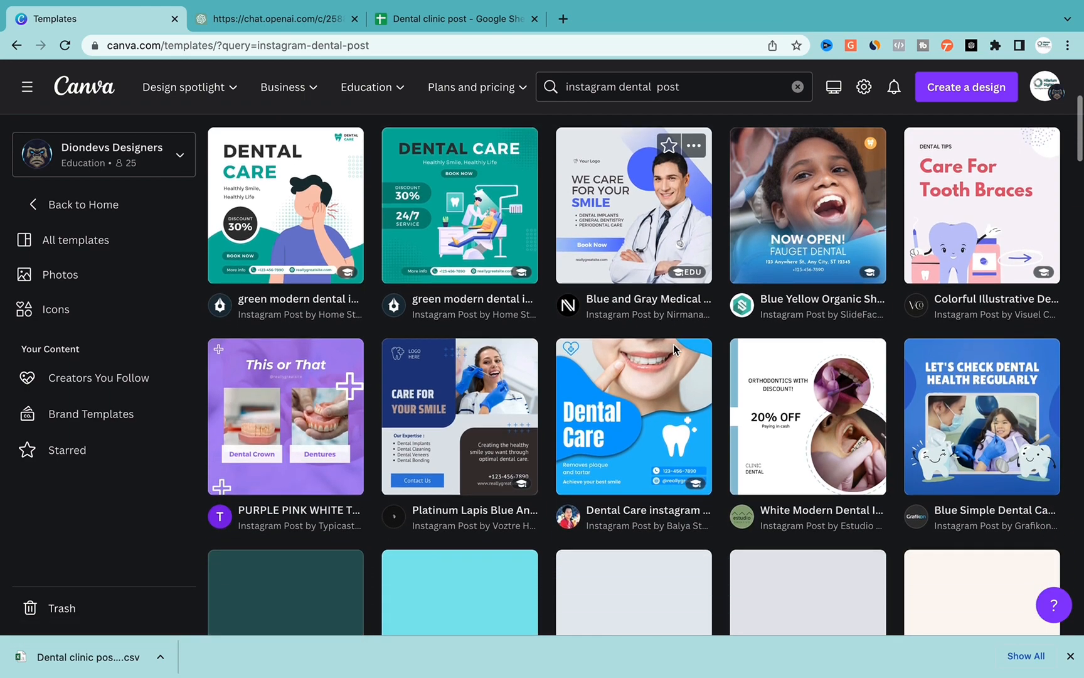
scroll(674, 343, "down", 6)
scroll(674, 344, "down", 1)
scroll(673, 344, "down", 2)
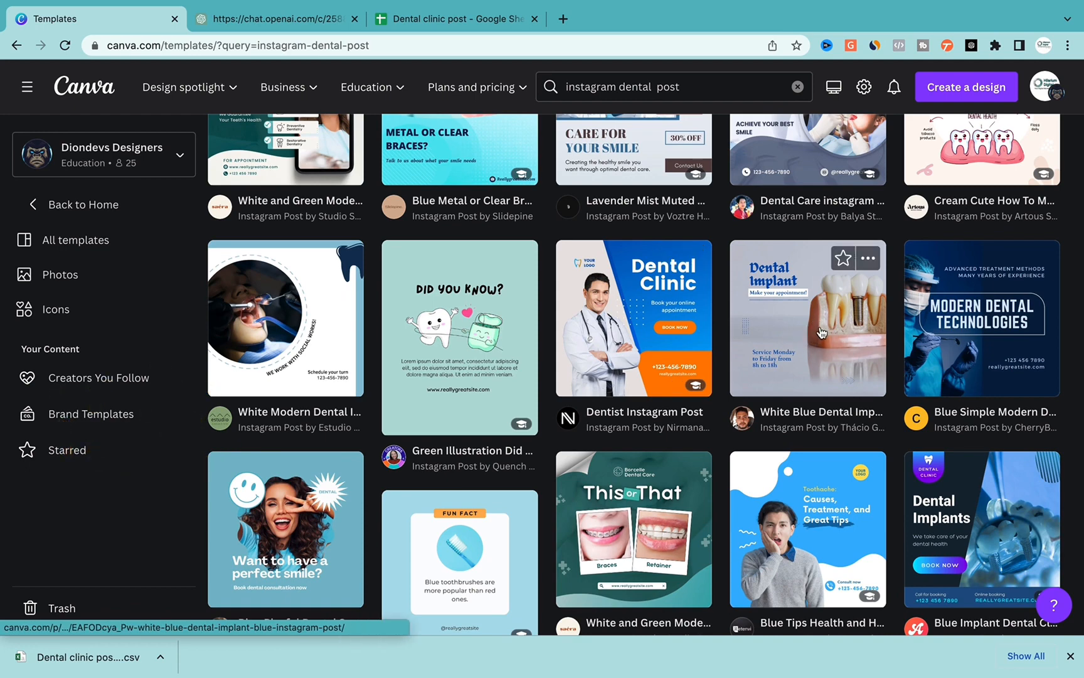
scroll(817, 324, "down", 10)
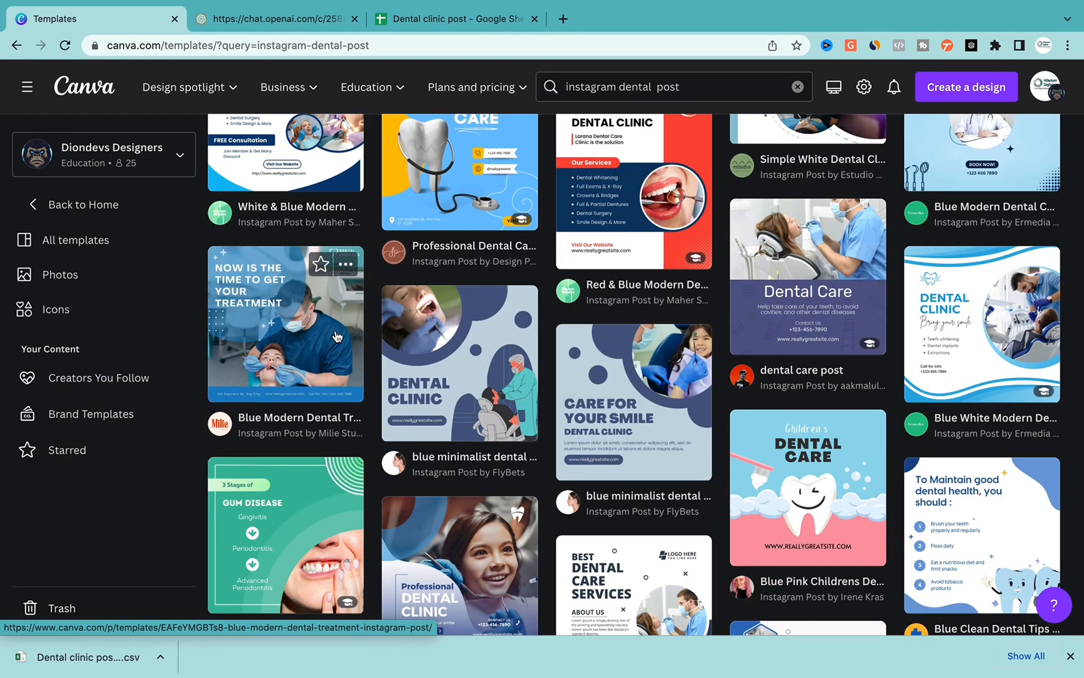
left_click(337, 337)
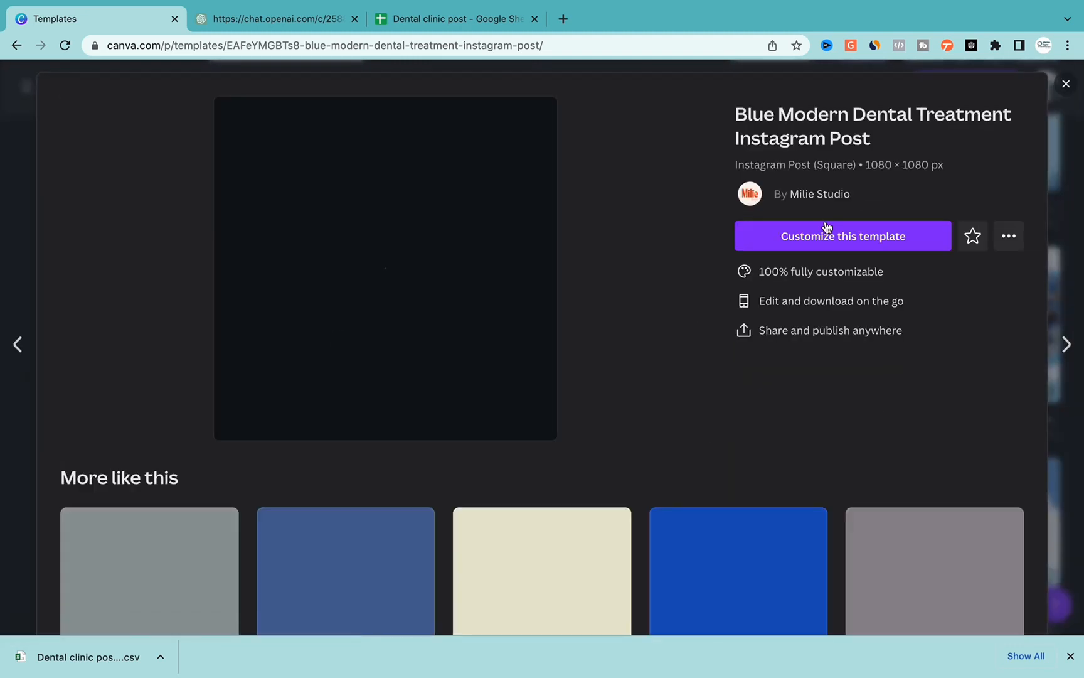
left_click(827, 239)
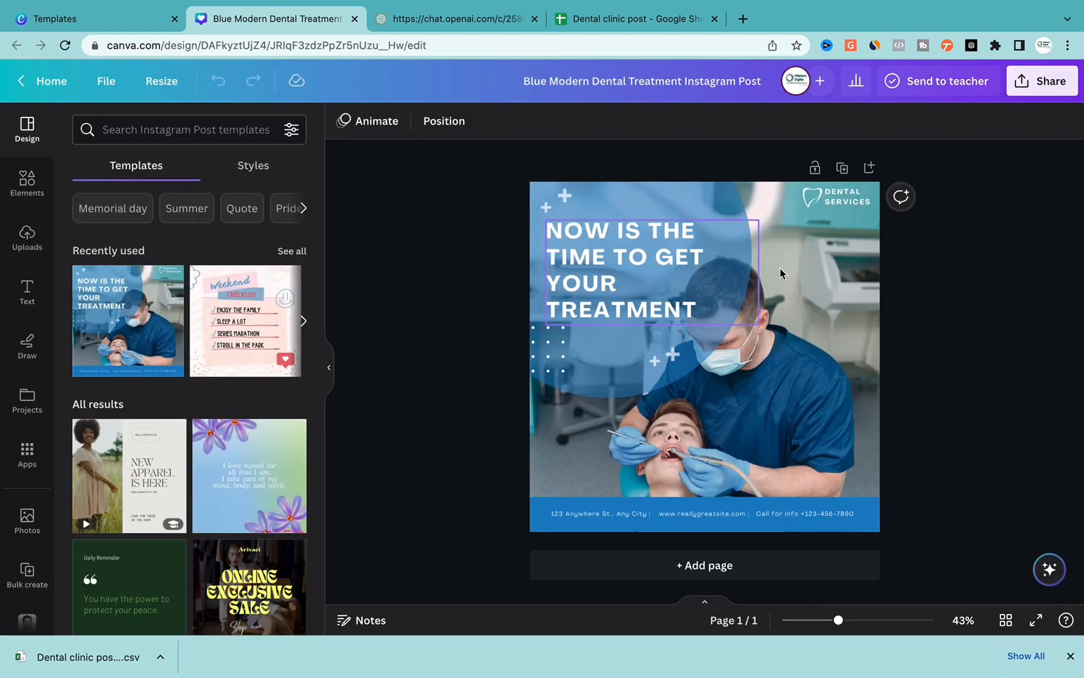
- Delete the "Dental Services" logo from the design, both its text and its tooth graphic
left_click(832, 202)
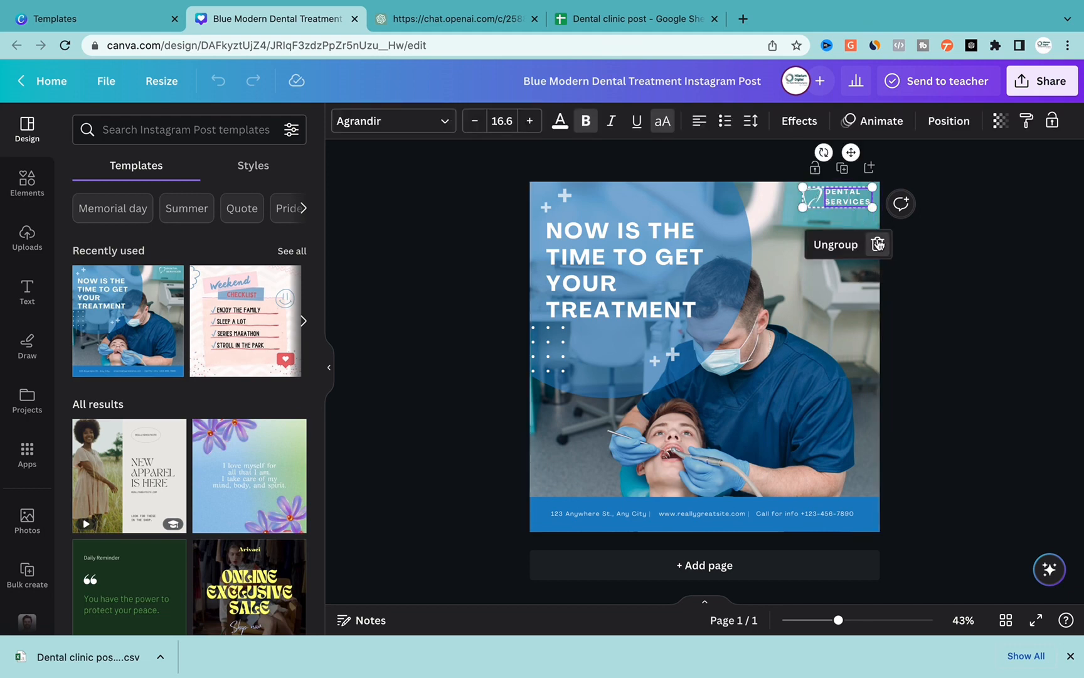
key("BackSpace")
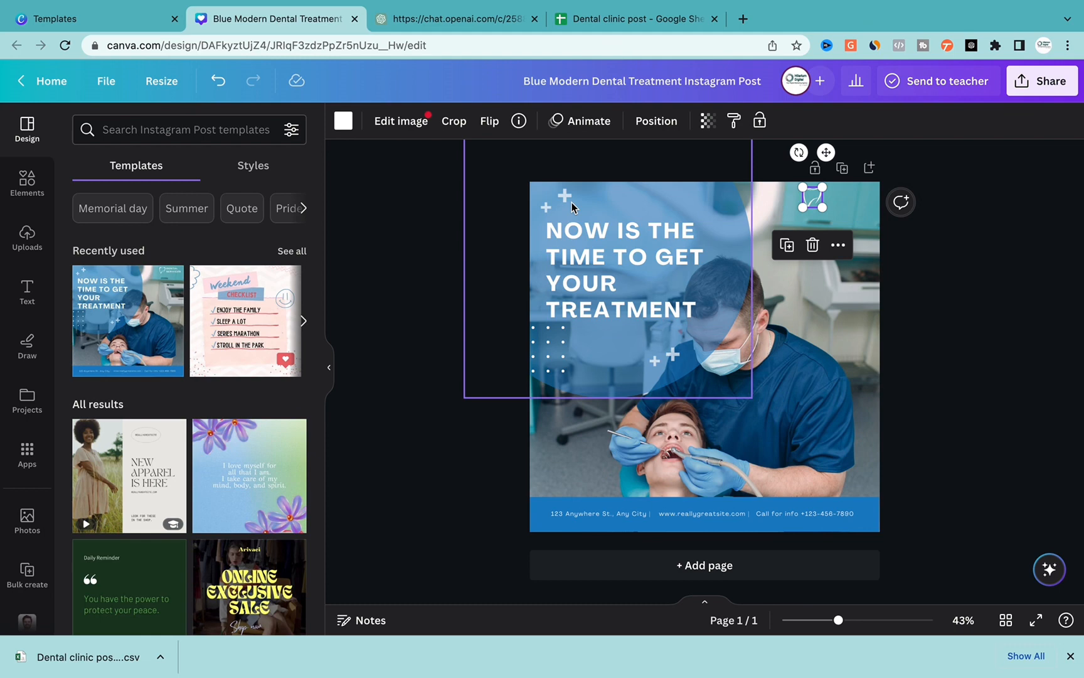
left_click(812, 245)
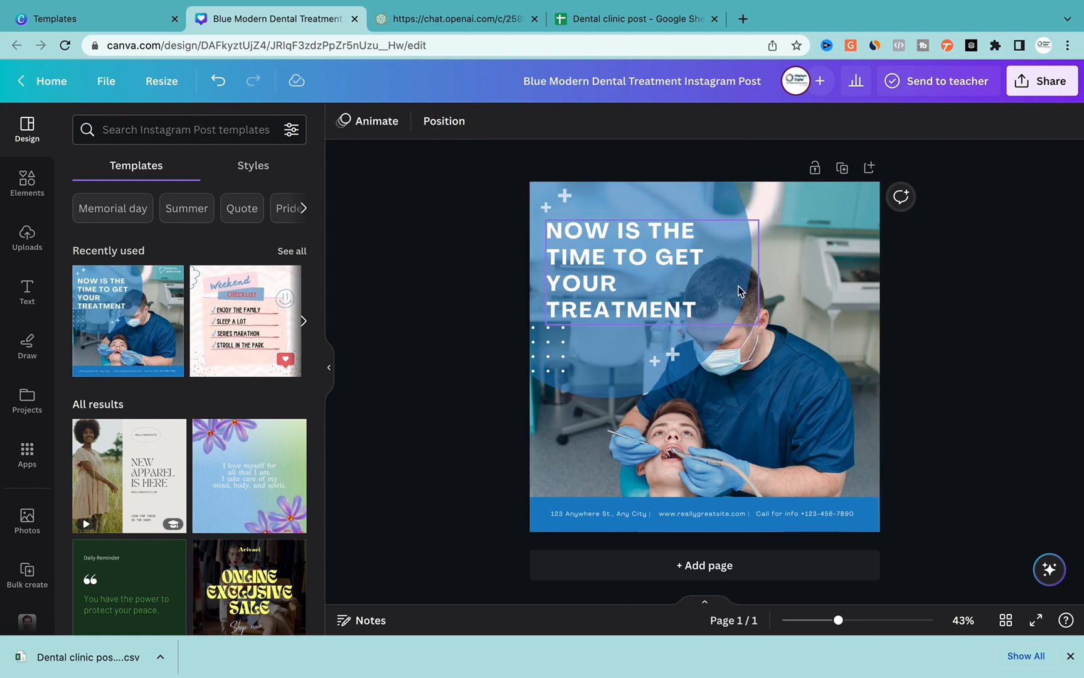
- Delete the grouped contact details line and the blue footer bar behind it
left_click(721, 205)
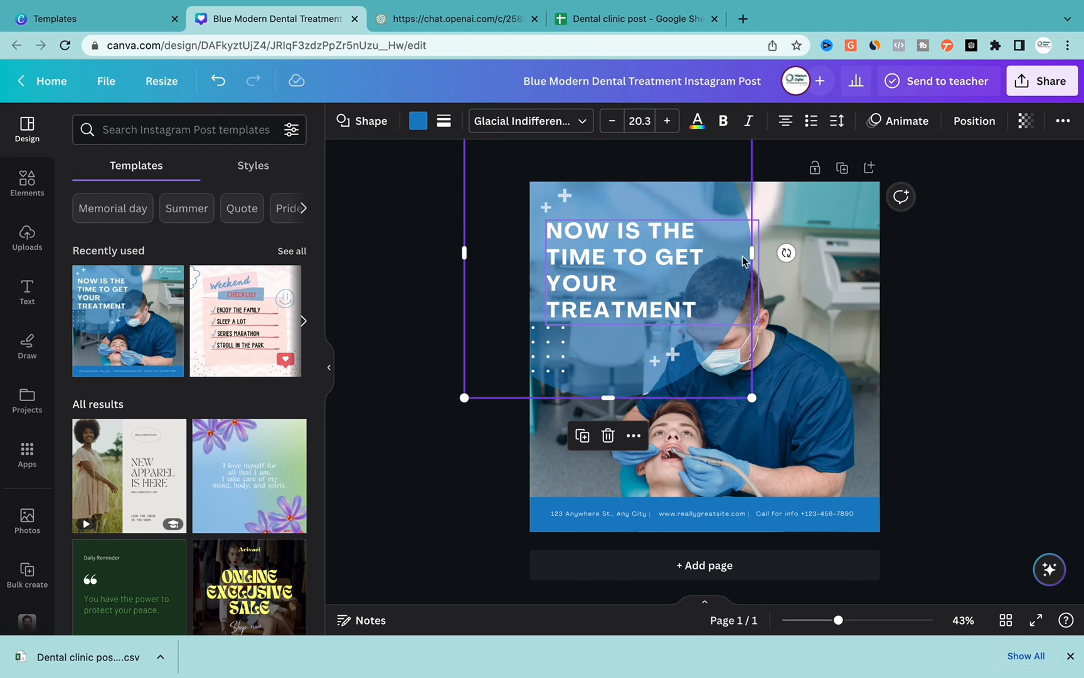
left_click(806, 323)
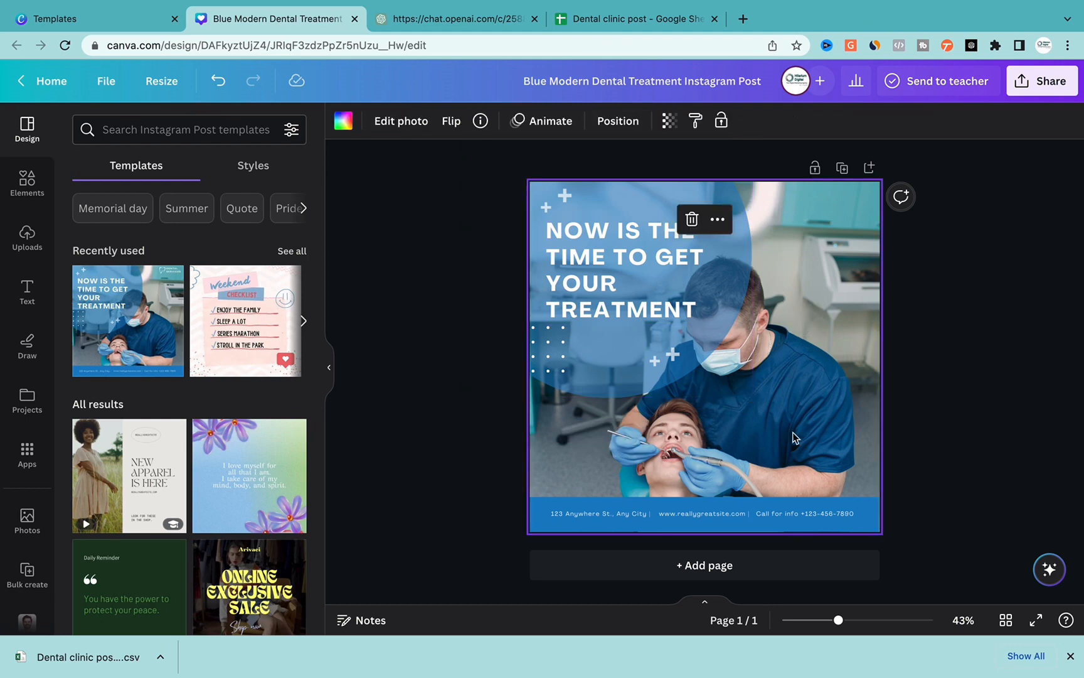
left_click(740, 521)
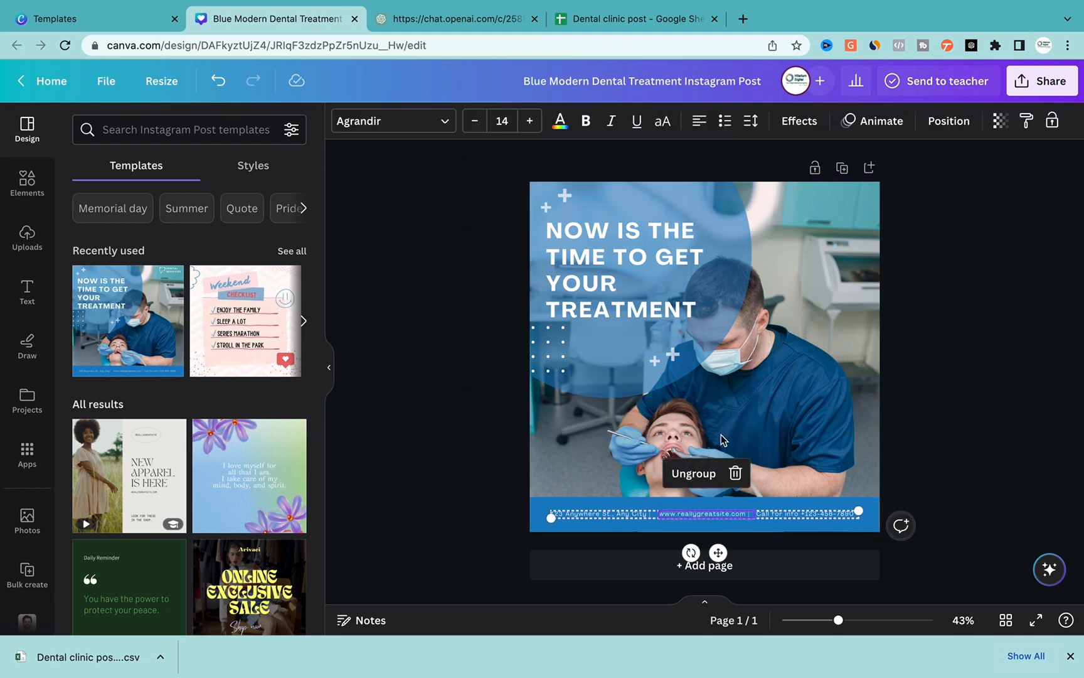
left_click(738, 475)
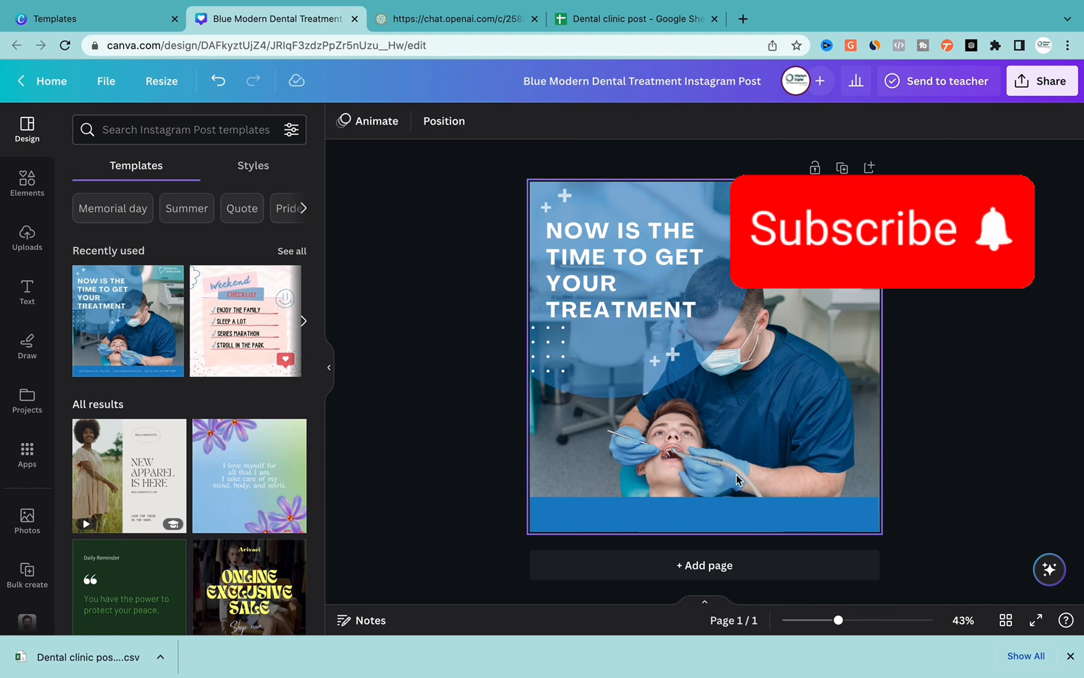
left_click(726, 517)
left_click(706, 462)
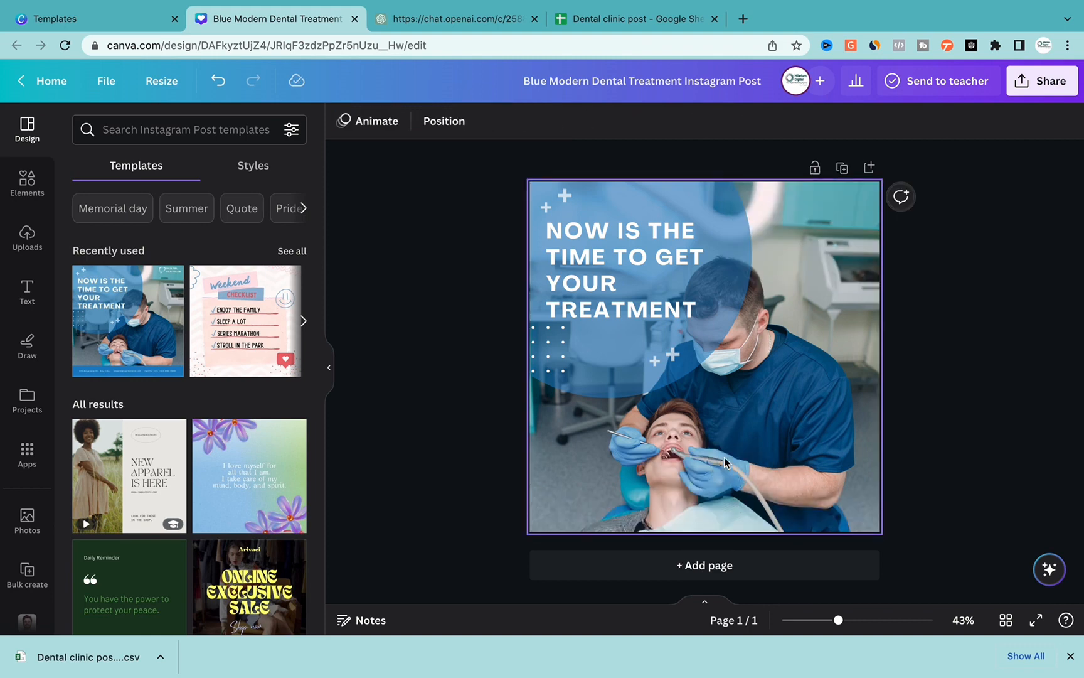
- Move the headline "NOW IS THE TIME TO GET YOUR TREATMENT" to the horizontal middle of the page's upper half
left_click(661, 267)
left_click(661, 267)
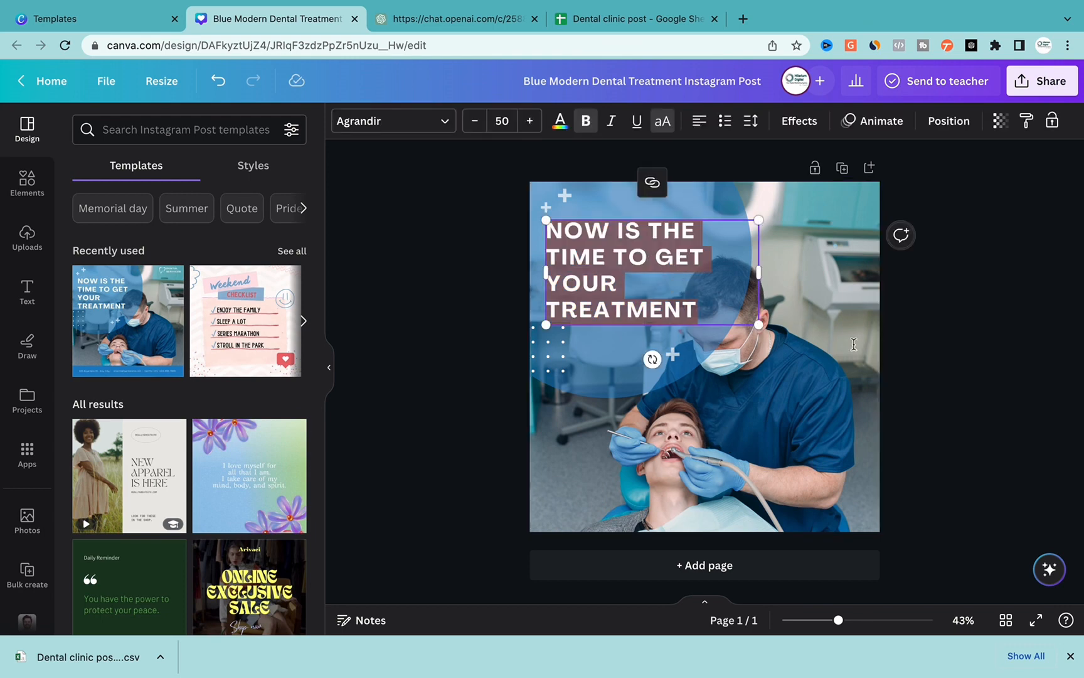
left_click(884, 344)
left_click_drag(599, 256, 679, 305)
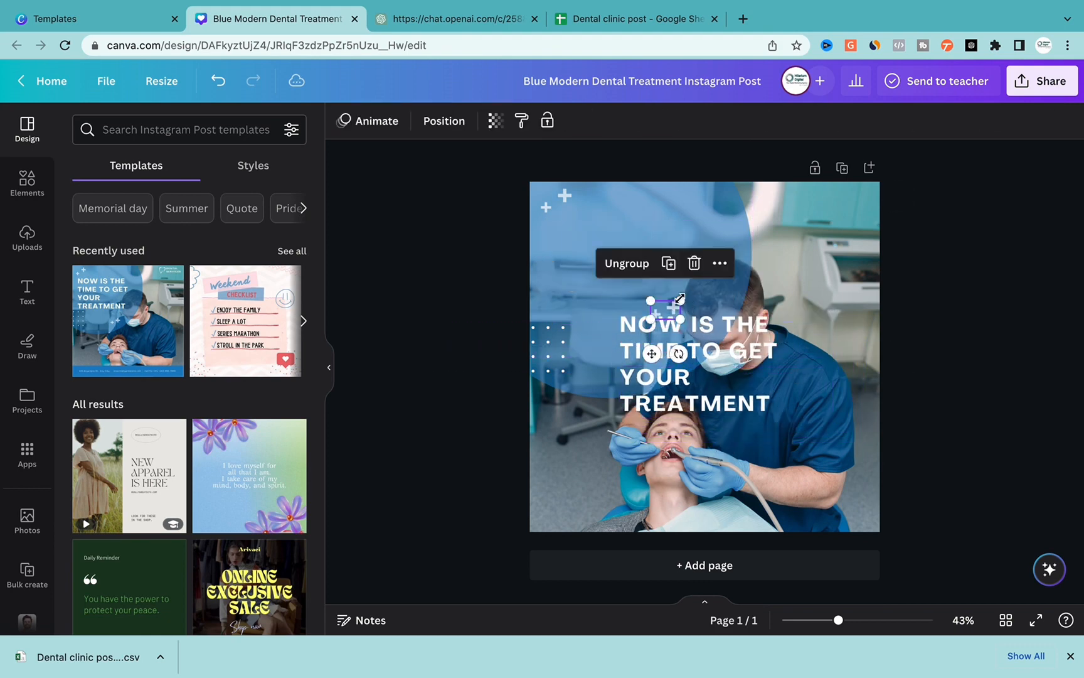
left_click_drag(703, 343, 685, 245)
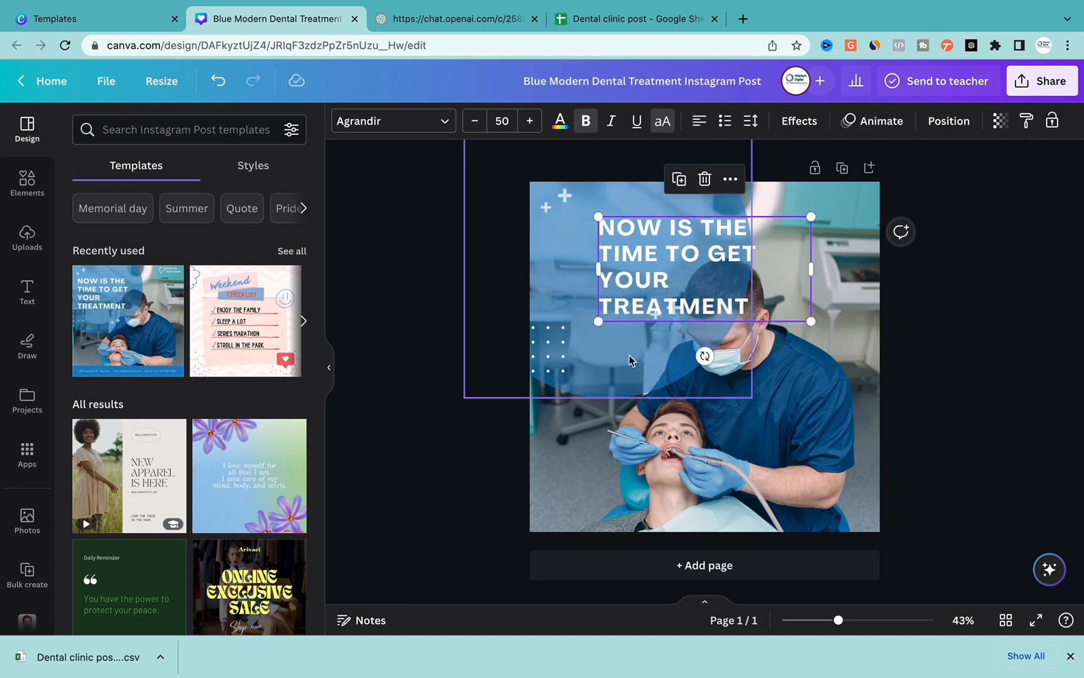
- Center the translucent blue circle over the photo and enlarge it until it spans the whole page
left_click_drag(632, 363, 729, 462)
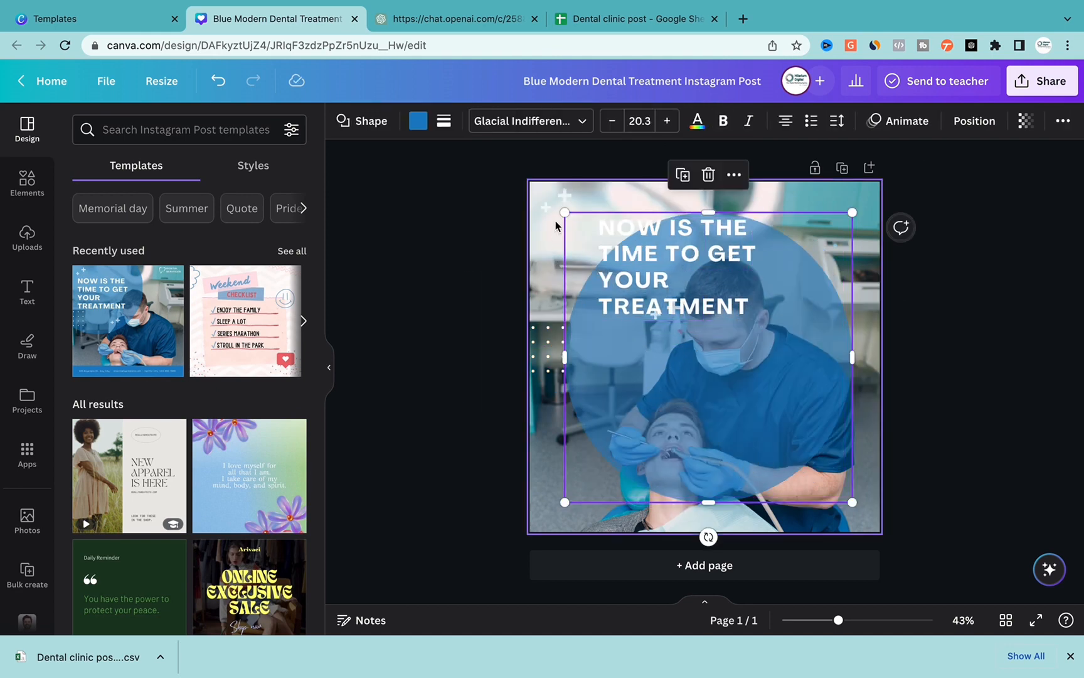
left_click_drag(564, 212, 523, 170)
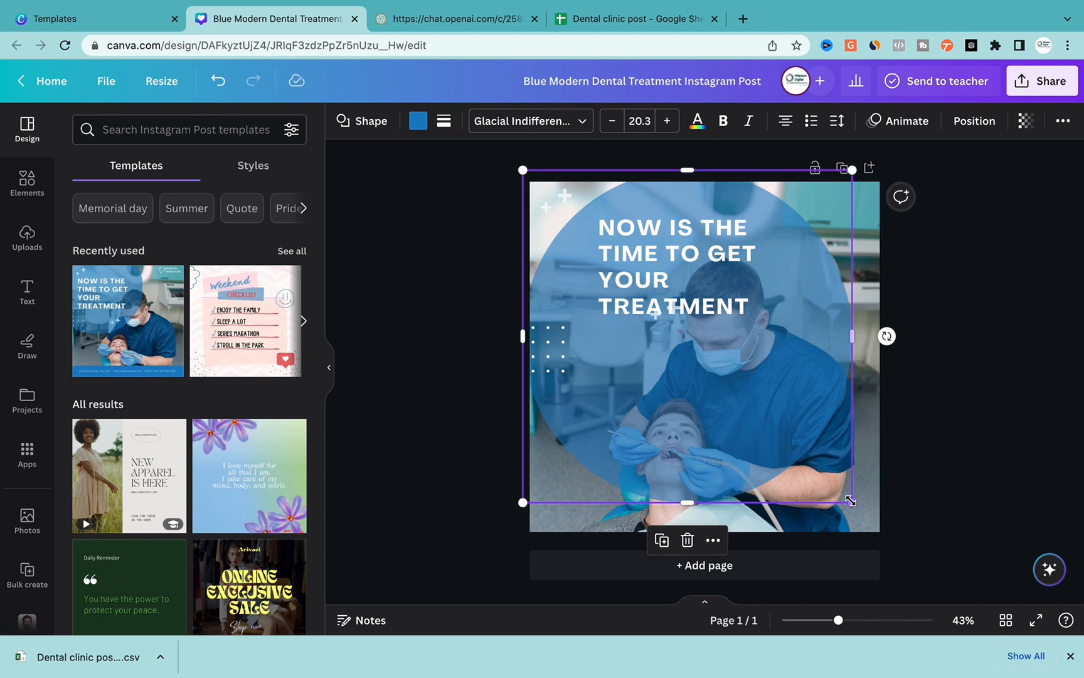
left_click_drag(851, 503, 876, 526)
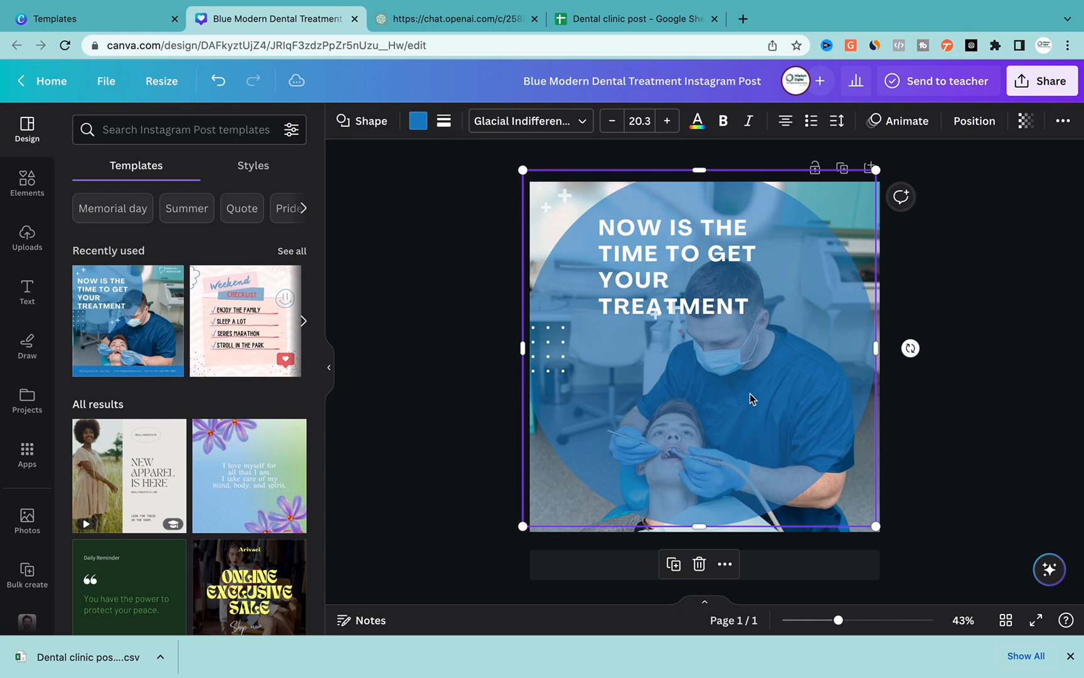
left_click_drag(721, 380, 725, 380)
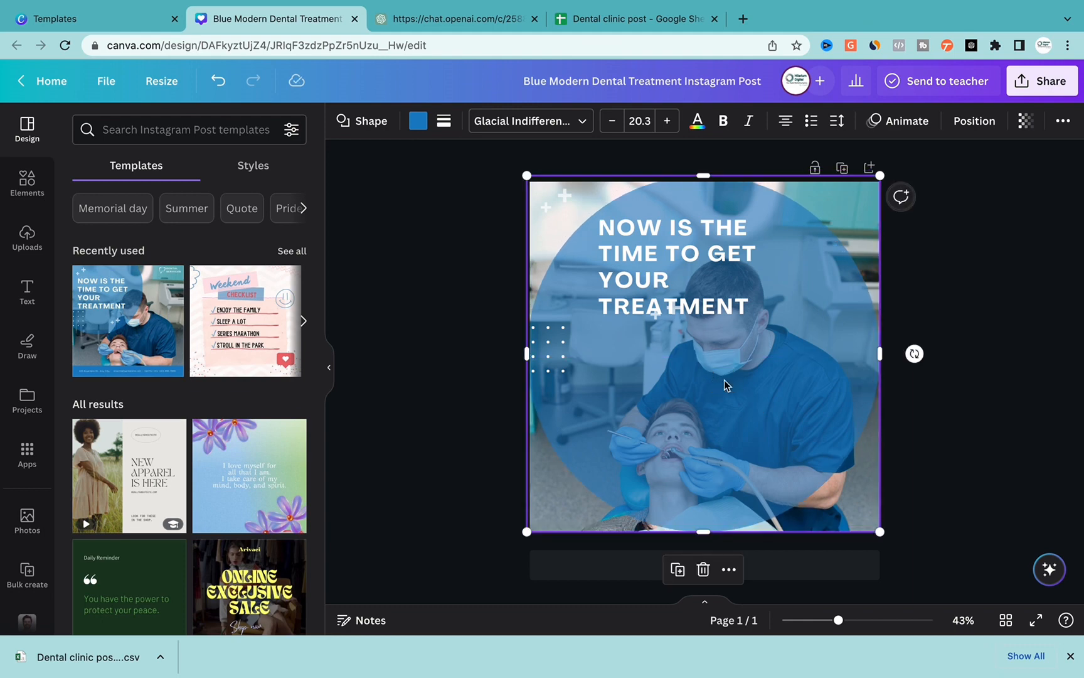
- Delete the pair of small plus signs overlapping the headline's last line
left_click(1002, 268)
left_click(669, 308)
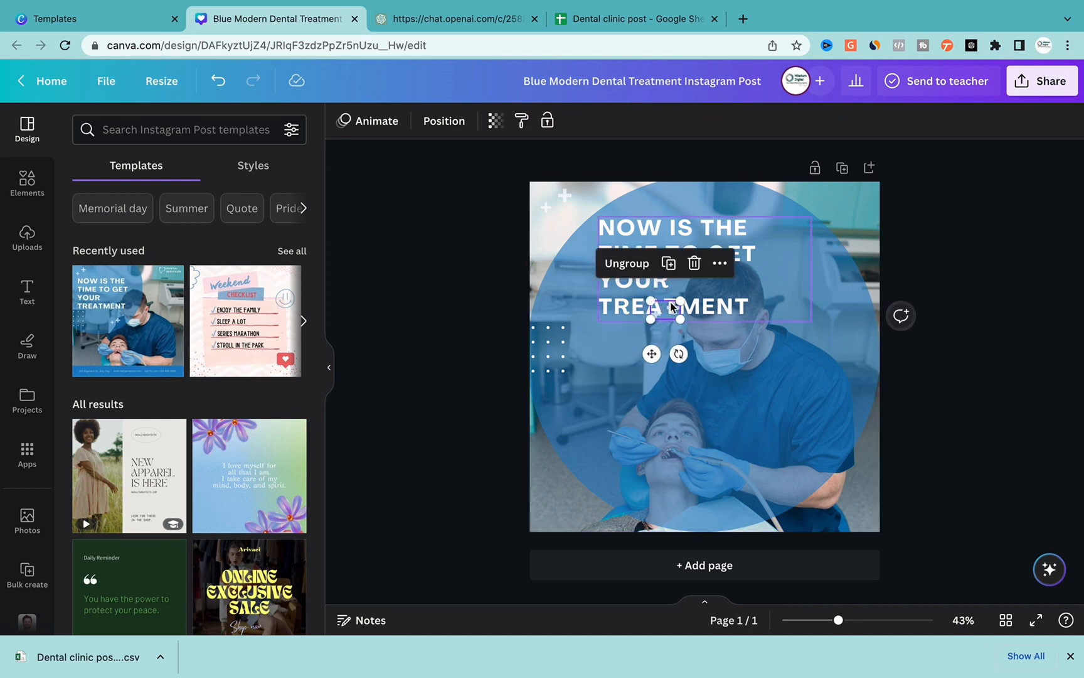
left_click(693, 263)
- Duplicate the headline text box and place the copy directly below the original
left_click(649, 276)
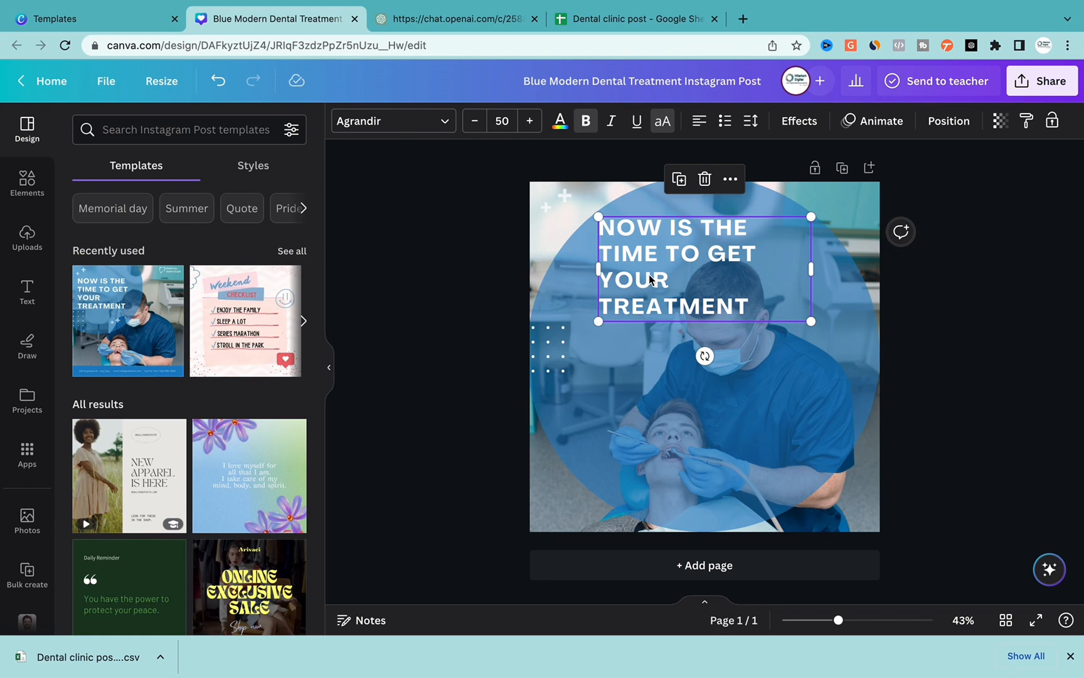
key("super+d")
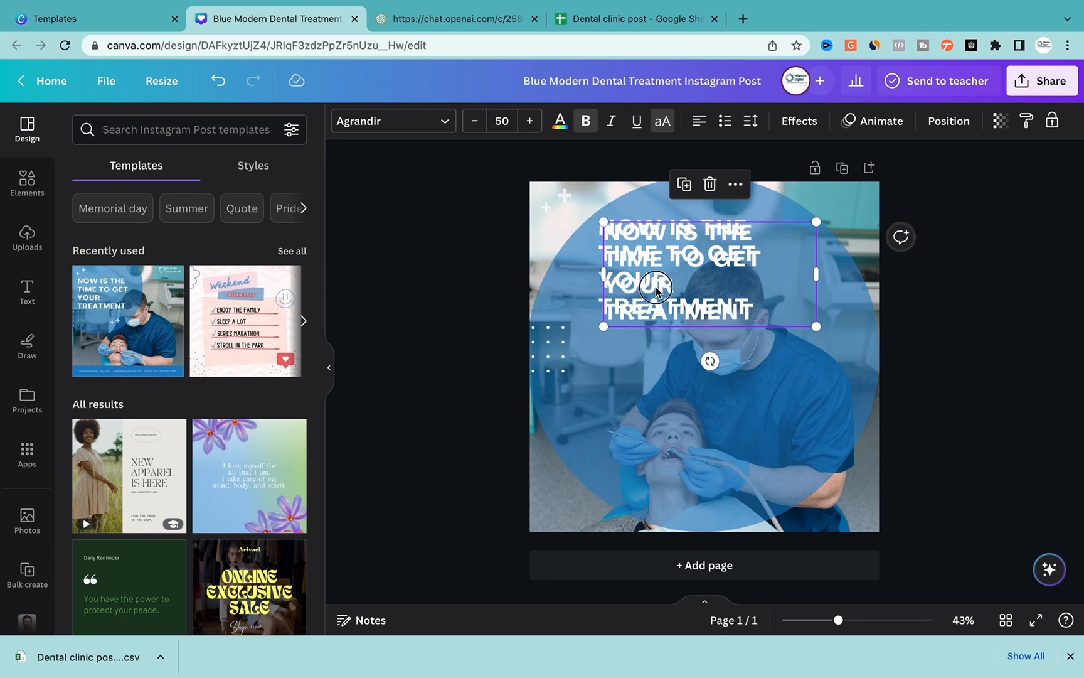
left_click_drag(651, 280, 655, 387)
- Shorten the upper headline text box to the single word "TREATMENT"
left_click(652, 257)
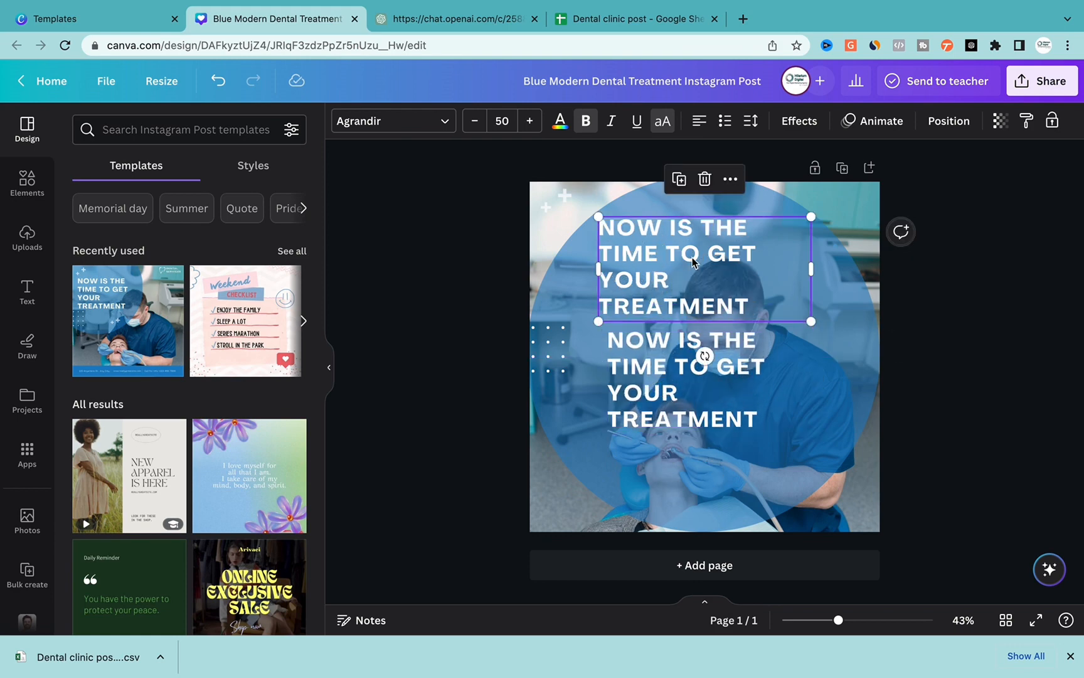
double_click(752, 254)
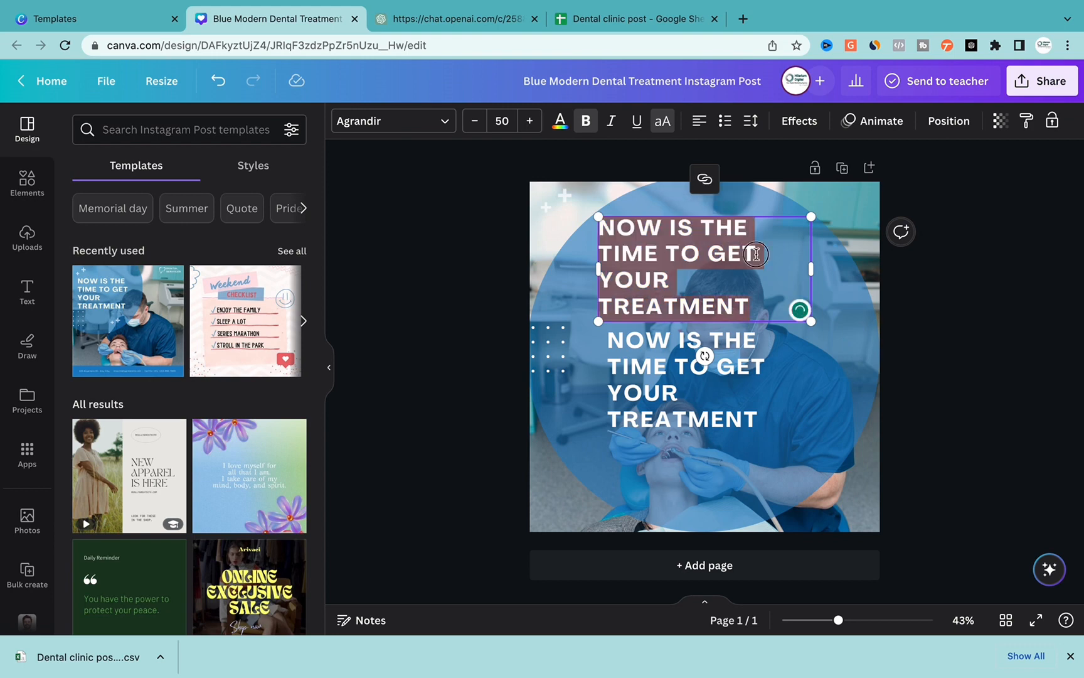
left_click(756, 255)
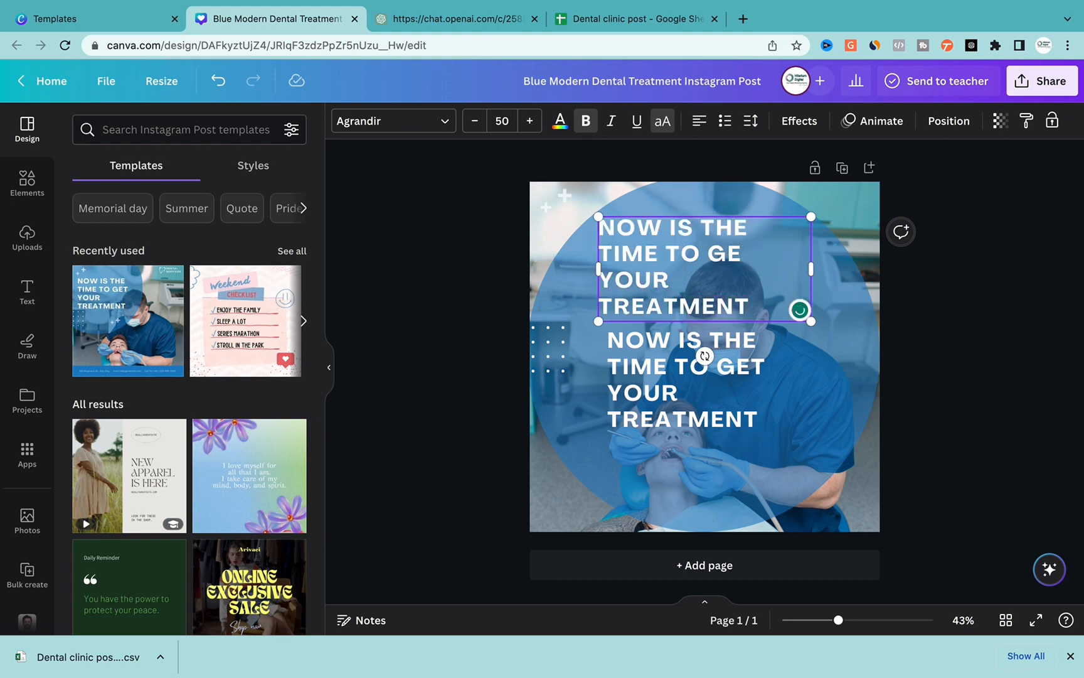
key("BackSpace")
key("BackSpace")
key("BackSpace")
key("BackSpace")
key("BackSpace")
key("BackSpace")
key("BackSpace")
key("BackSpace")
key("BackSpace")
key("BackSpace")
key("BackSpace")
key("BackSpace")
key("BackSpace")
key("BackSpace")
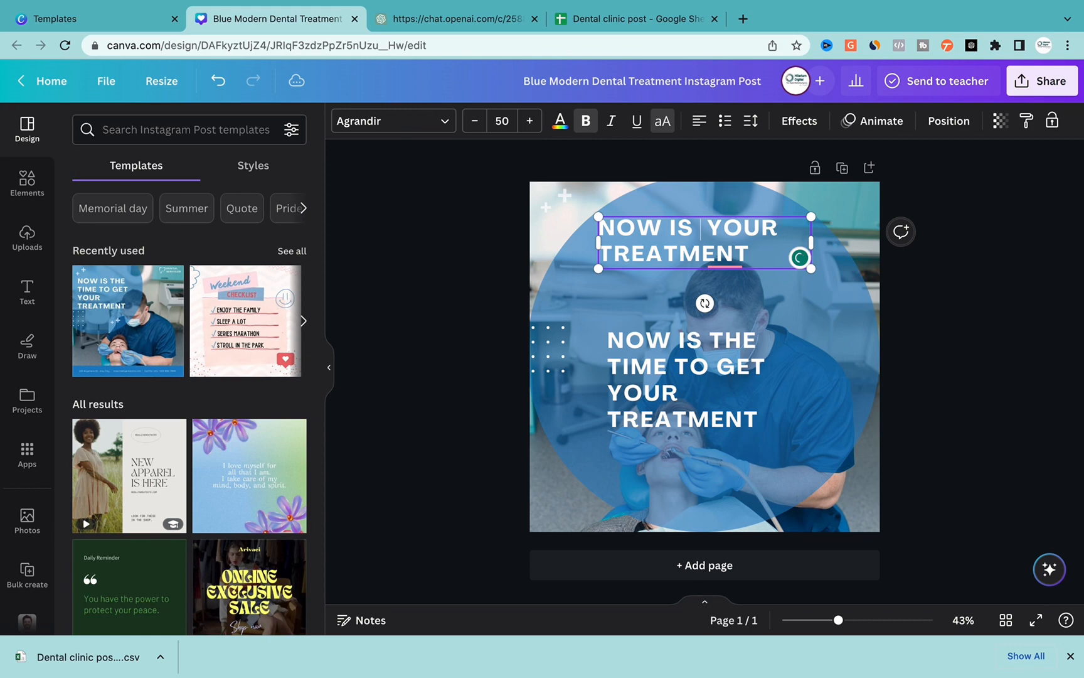
key("BackSpace")
key("BackSpace")
key("BackSpace")
key("BackSpace")
key("BackSpace")
key("BackSpace")
key("BackSpace")
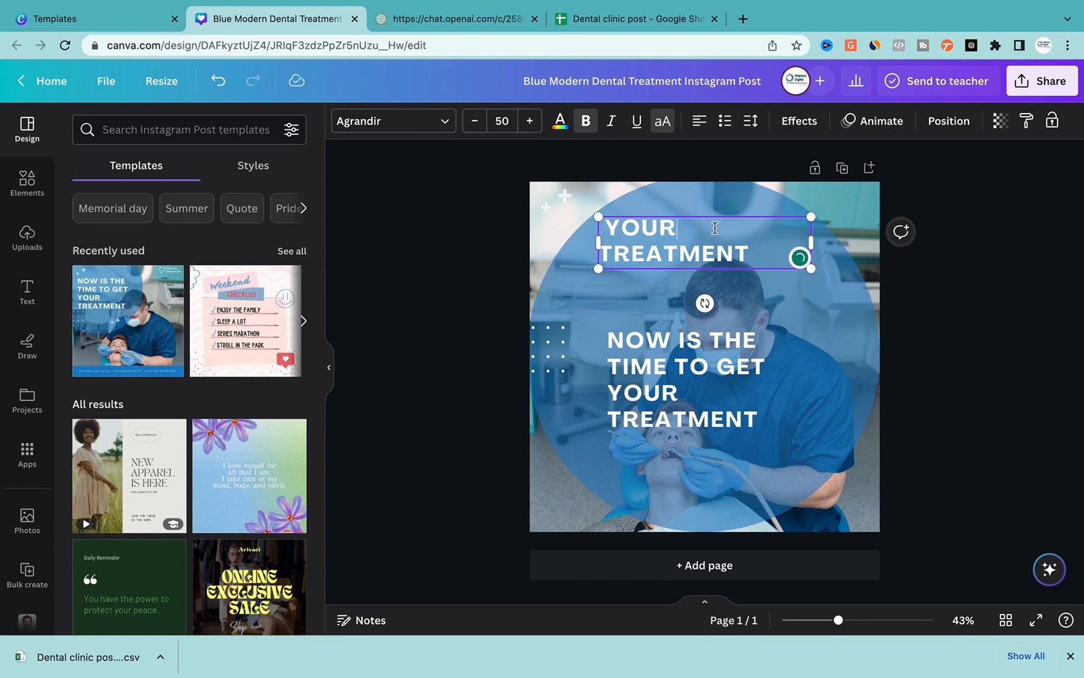
key("BackSpace")
key("BackSpace")
key("BackSpace")
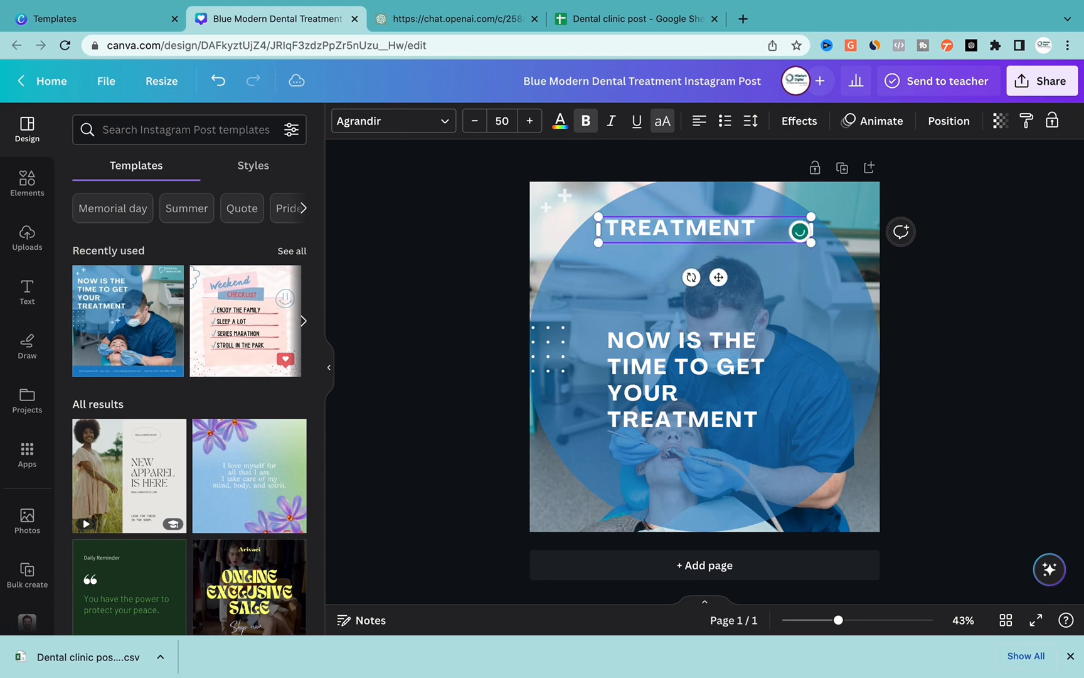
- Widen the lower headline's text box so it wraps onto three lines, and center it below the "TREATMENT" text
left_click_drag(679, 377, 671, 334)
left_click_drag(812, 339, 832, 339)
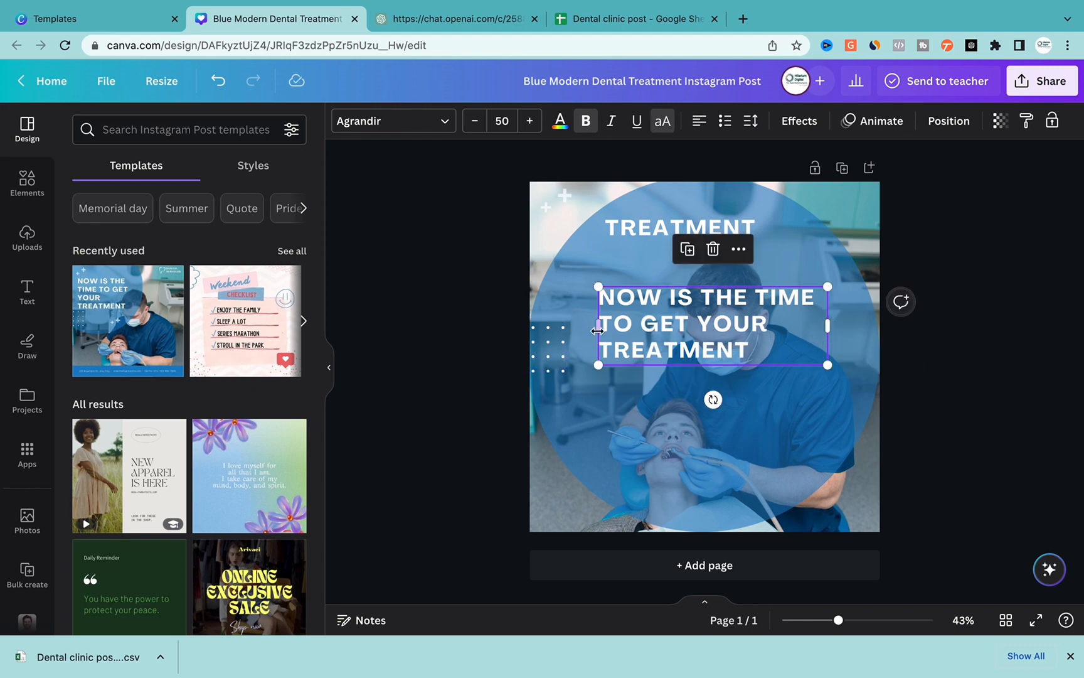
left_click_drag(597, 325, 588, 326)
left_click_drag(701, 324, 706, 347)
left_click_drag(704, 226, 709, 228)
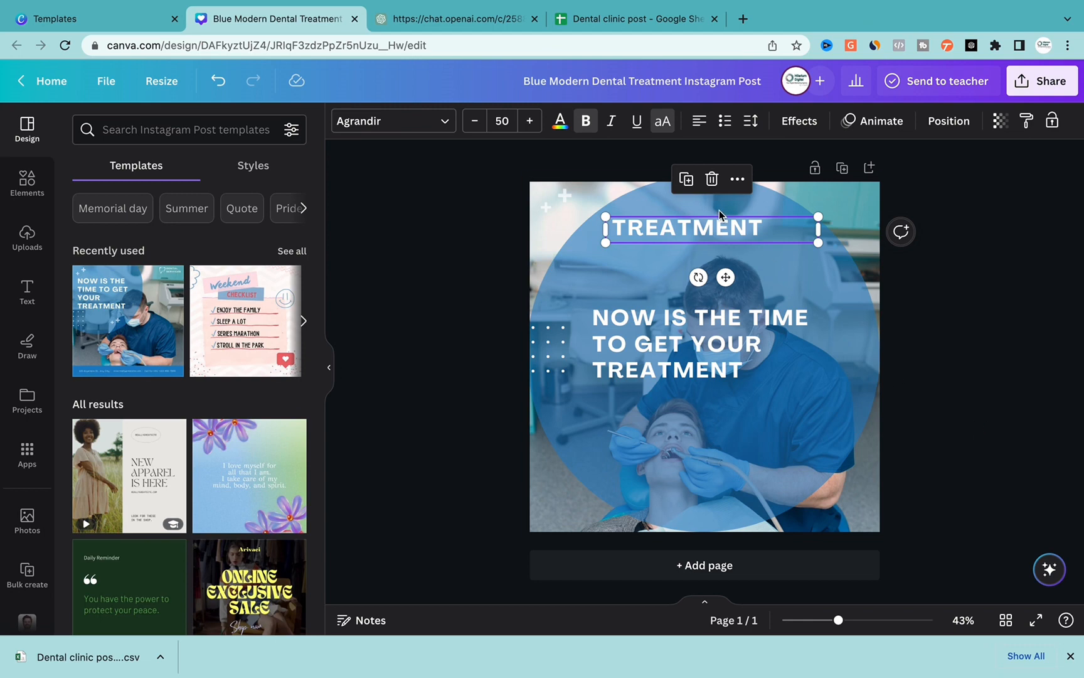
left_click(1009, 404)
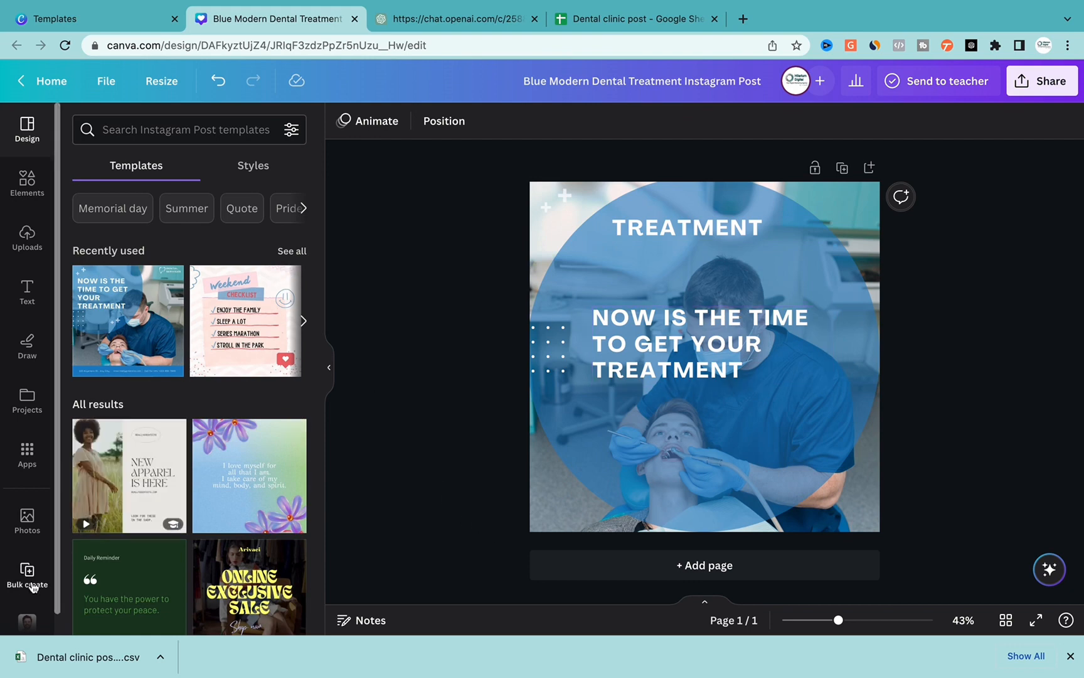
- Search the available apps for "bulk" and open Bulk create
left_click(27, 461)
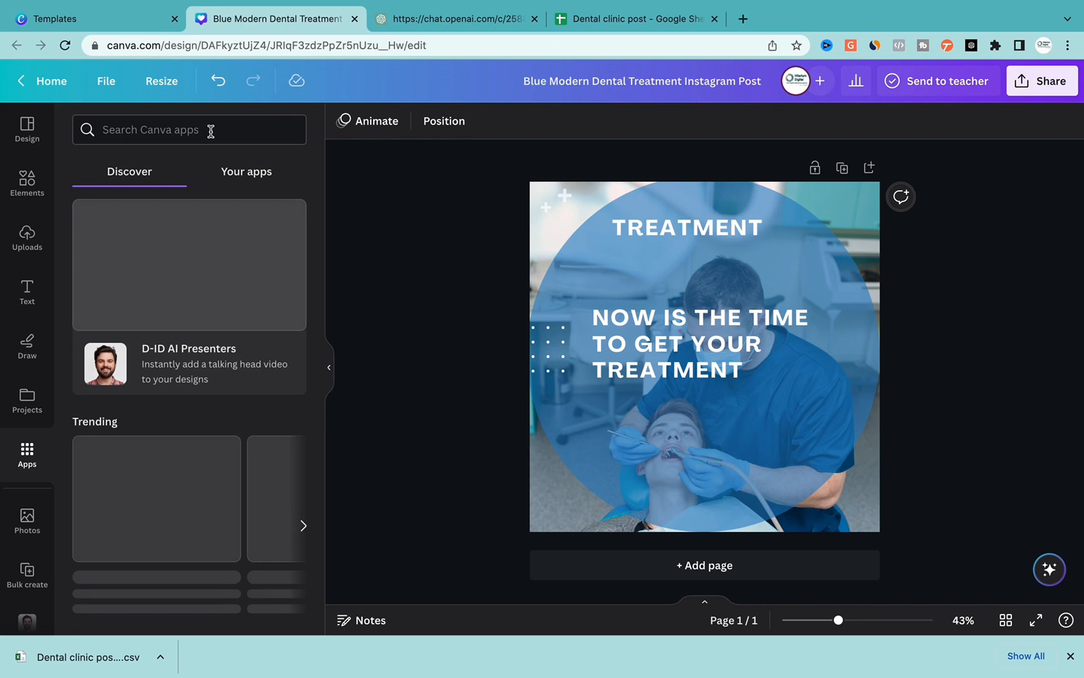
left_click(210, 129)
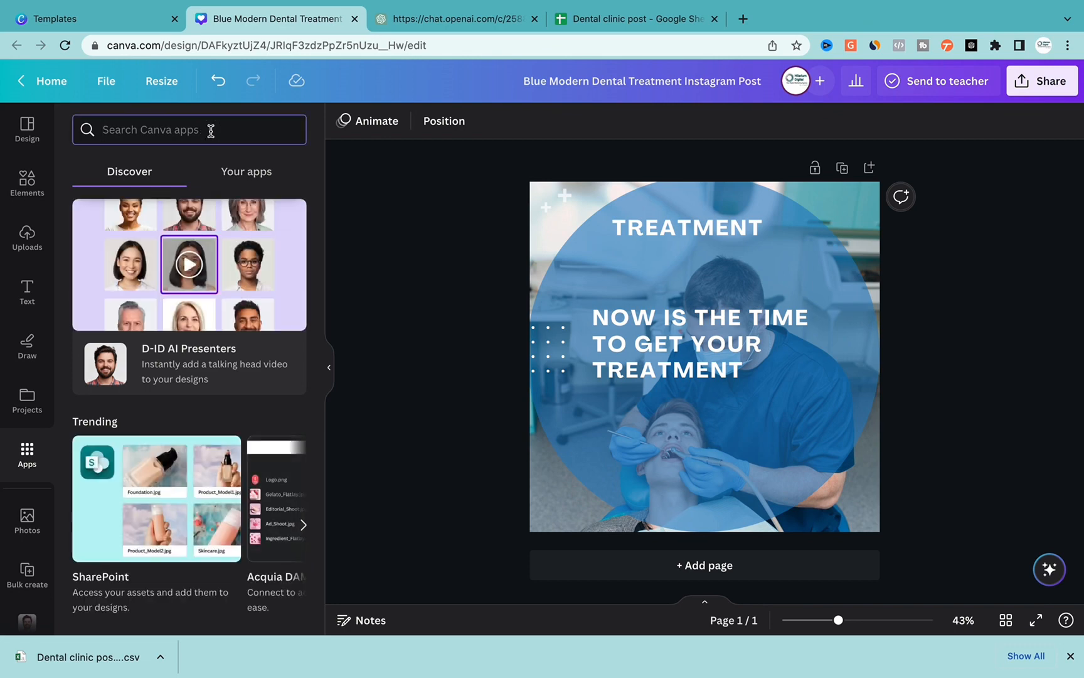
type("bulk")
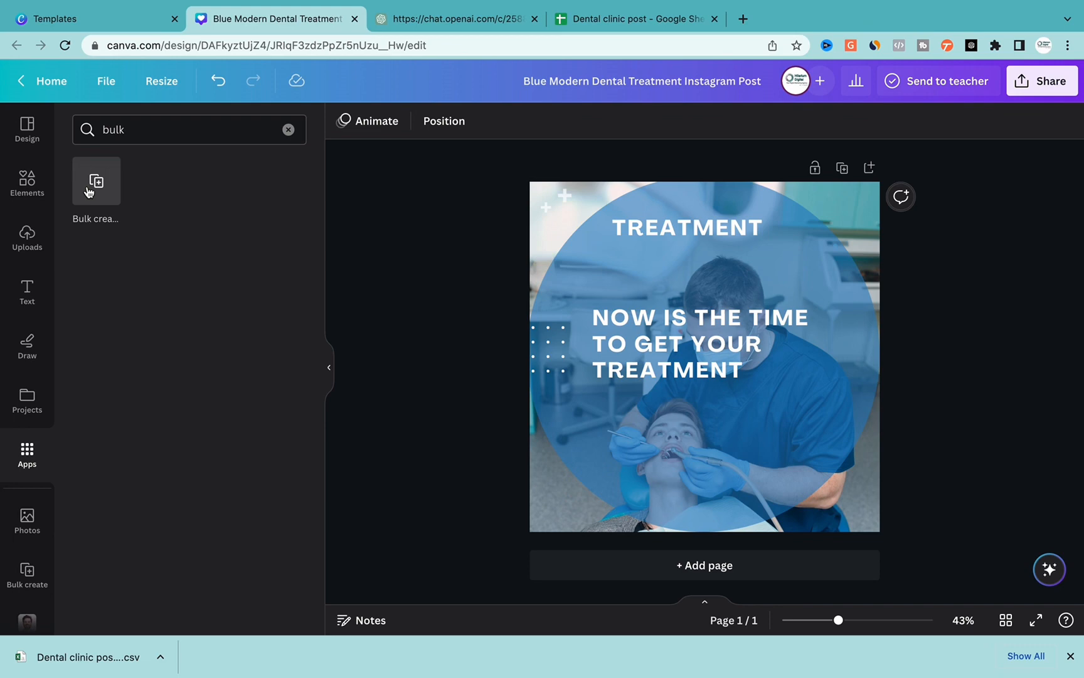
left_click(94, 182)
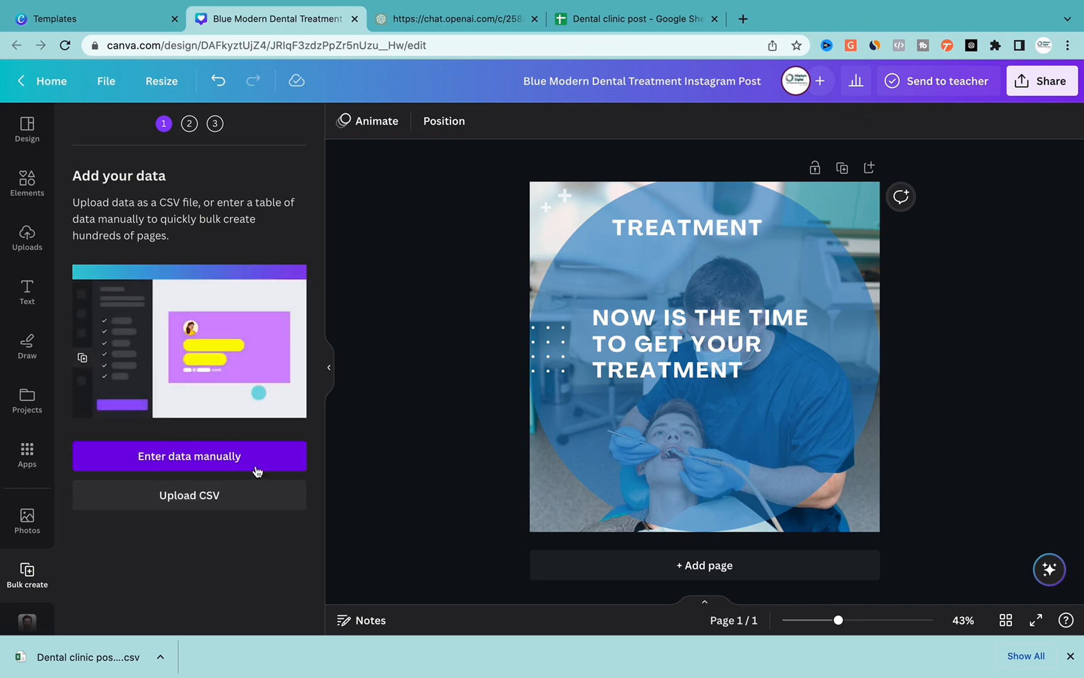
- Upload the file "Dental clinic post - Sheet1.csv" from the Downloads folder as the bulk creation data
left_click(199, 497)
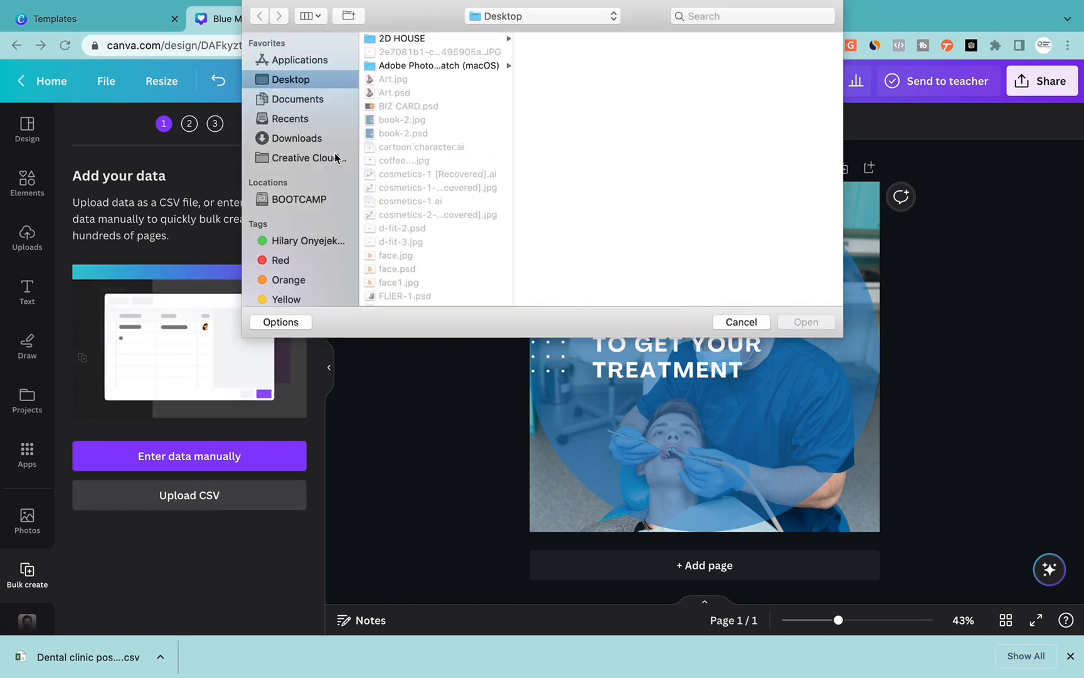
left_click(318, 138)
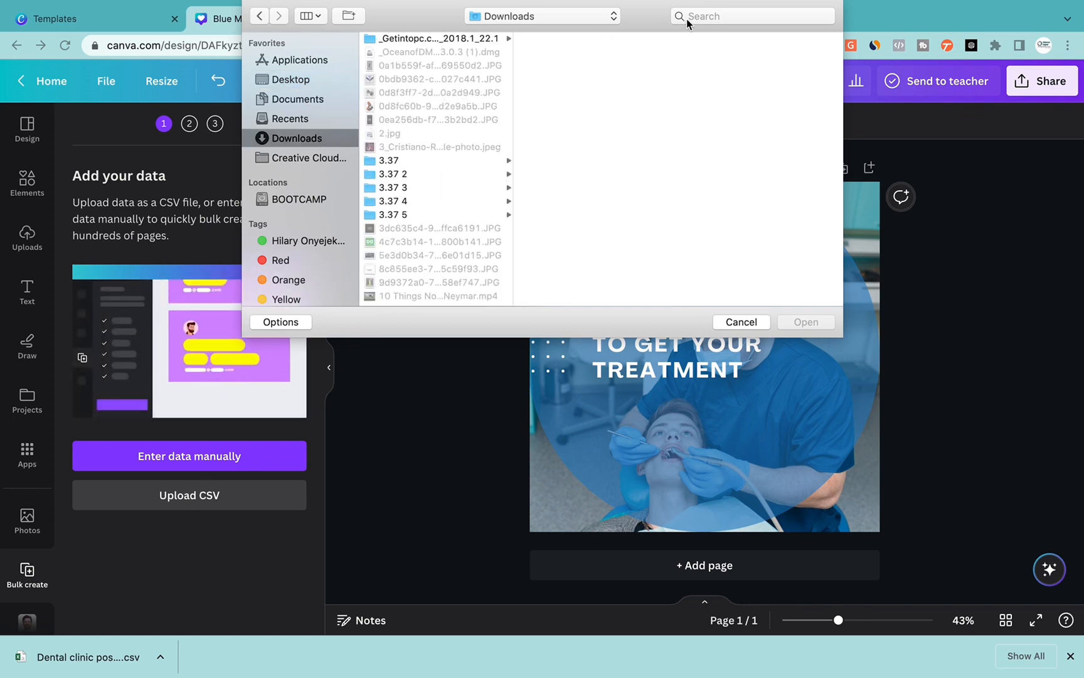
left_click(703, 17)
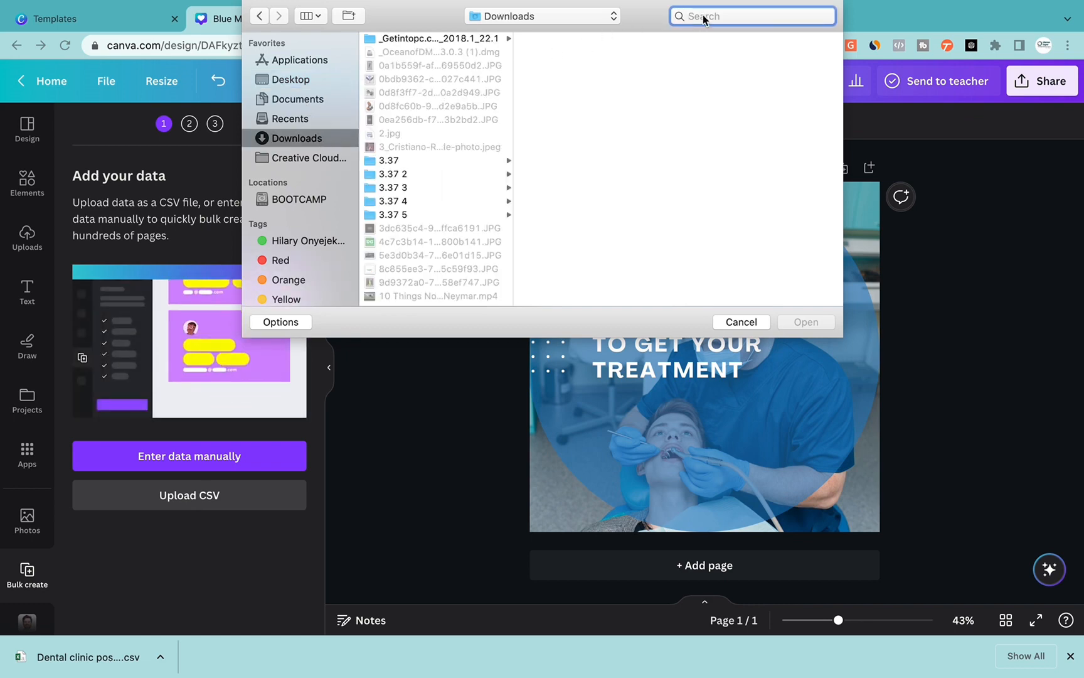
type("dent")
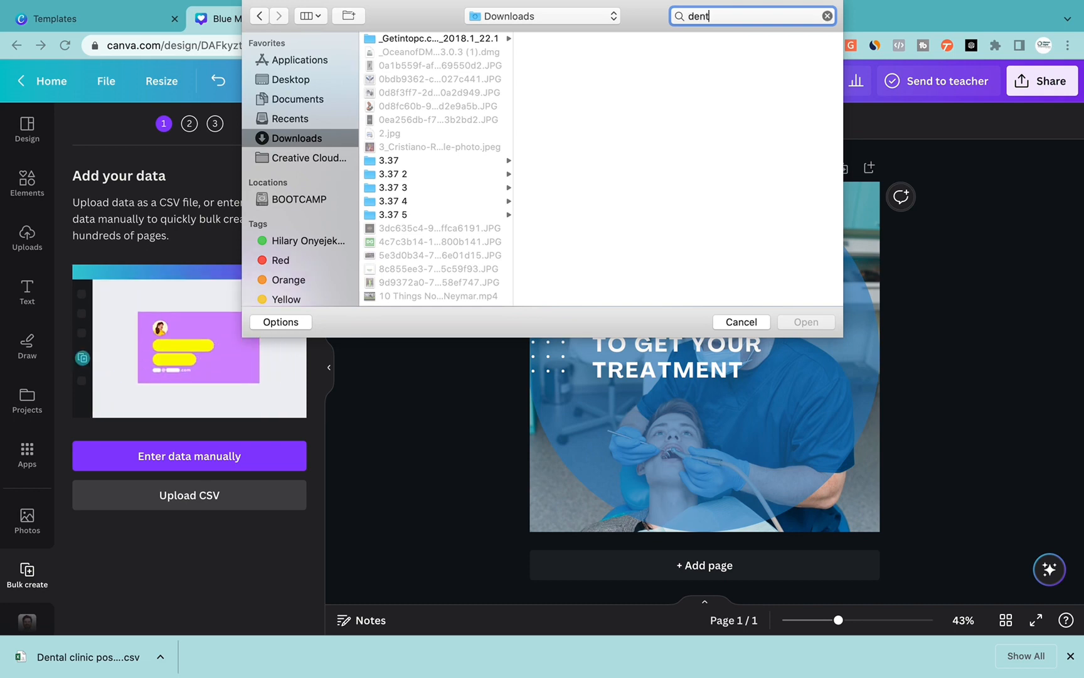
type("al")
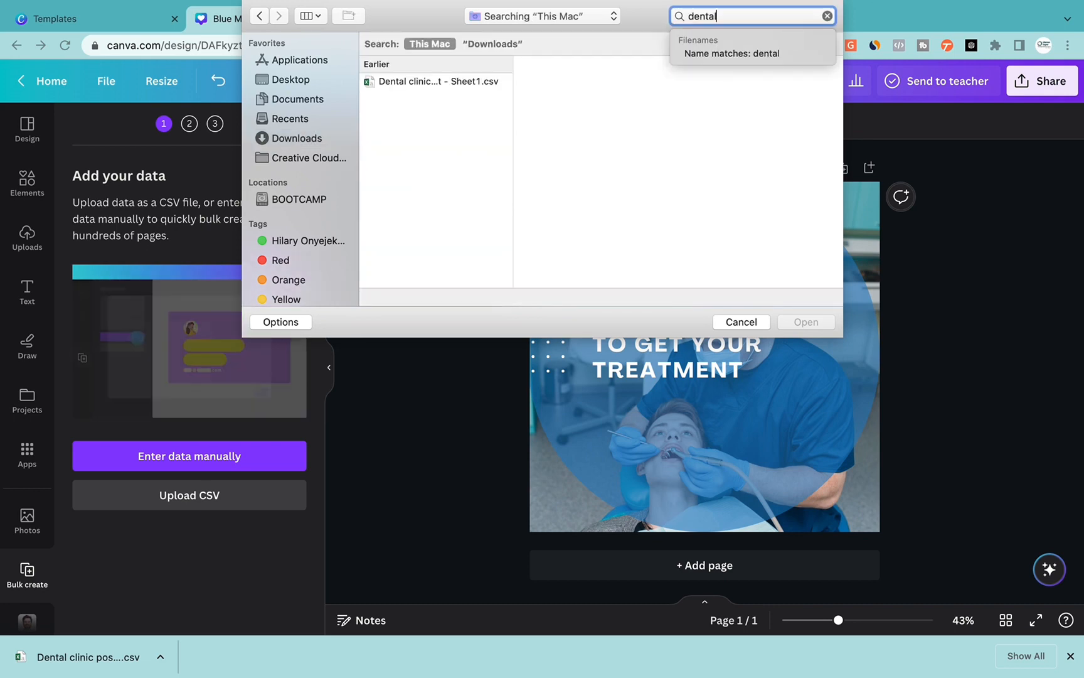
left_click(440, 85)
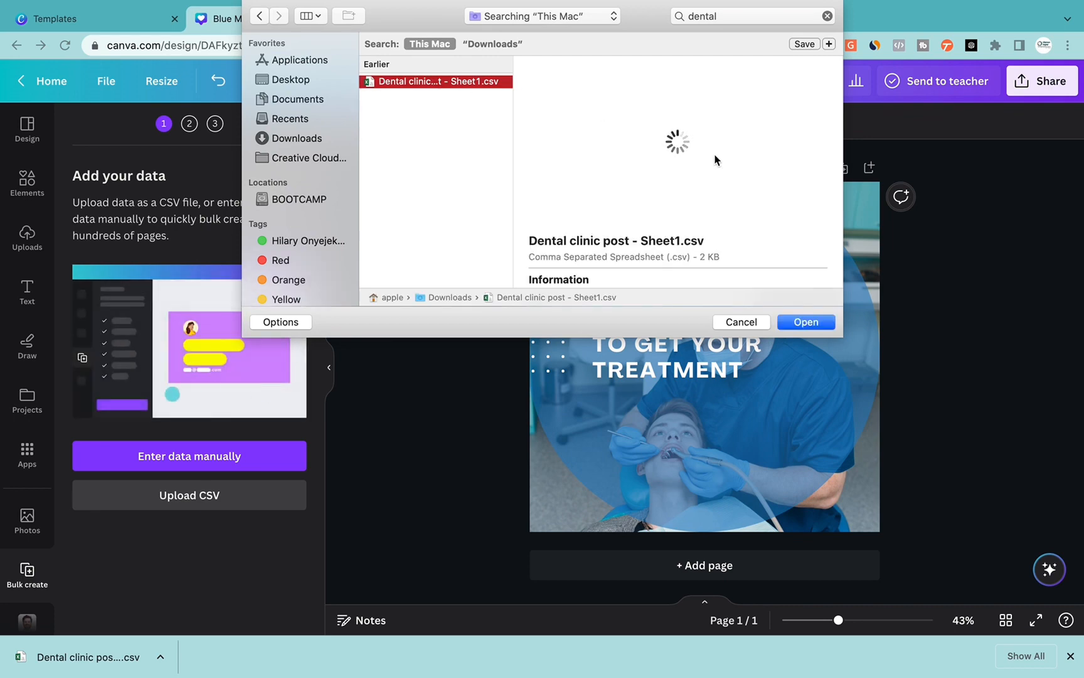
left_click(811, 324)
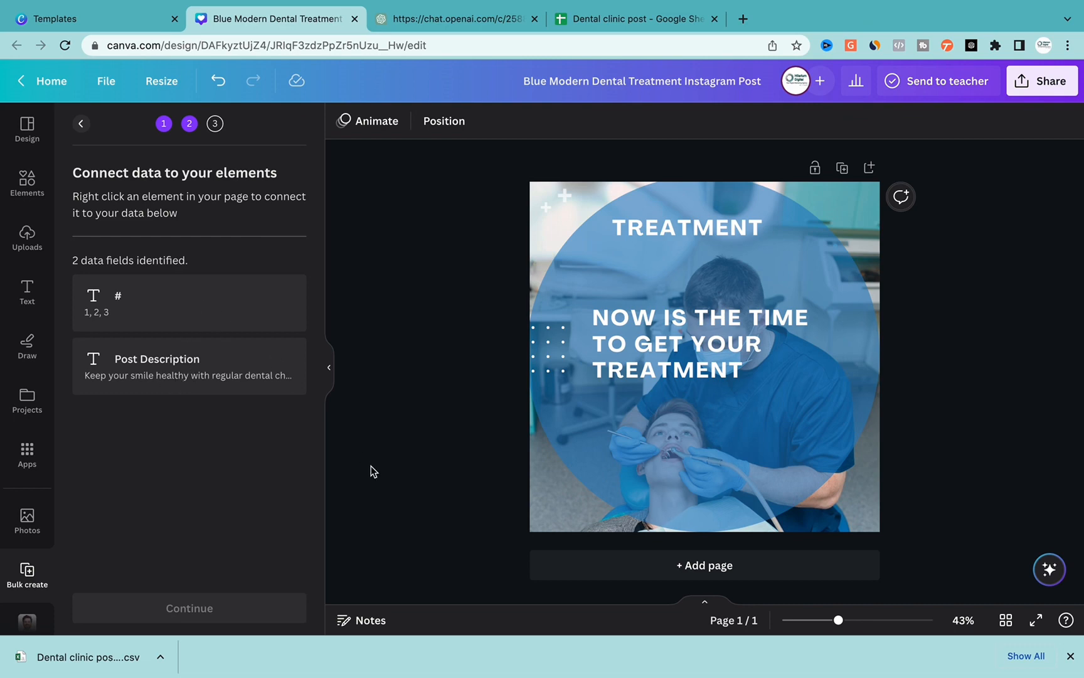
- Connect the upper "TREATMENT" text box to the # data field
left_click(711, 228)
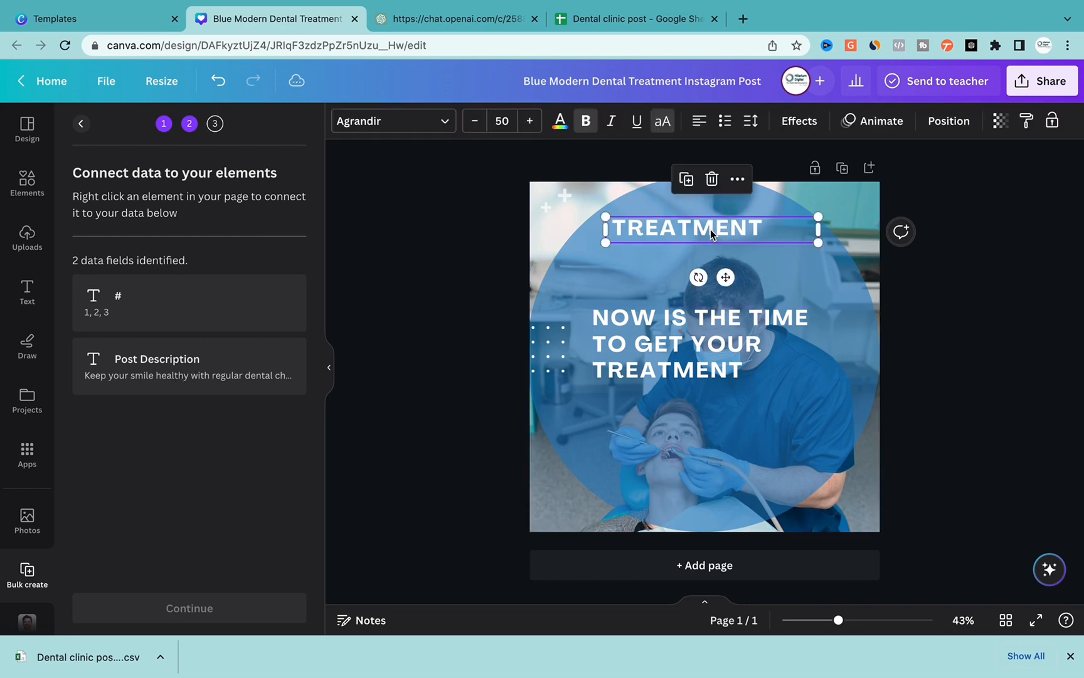
right_click(711, 229)
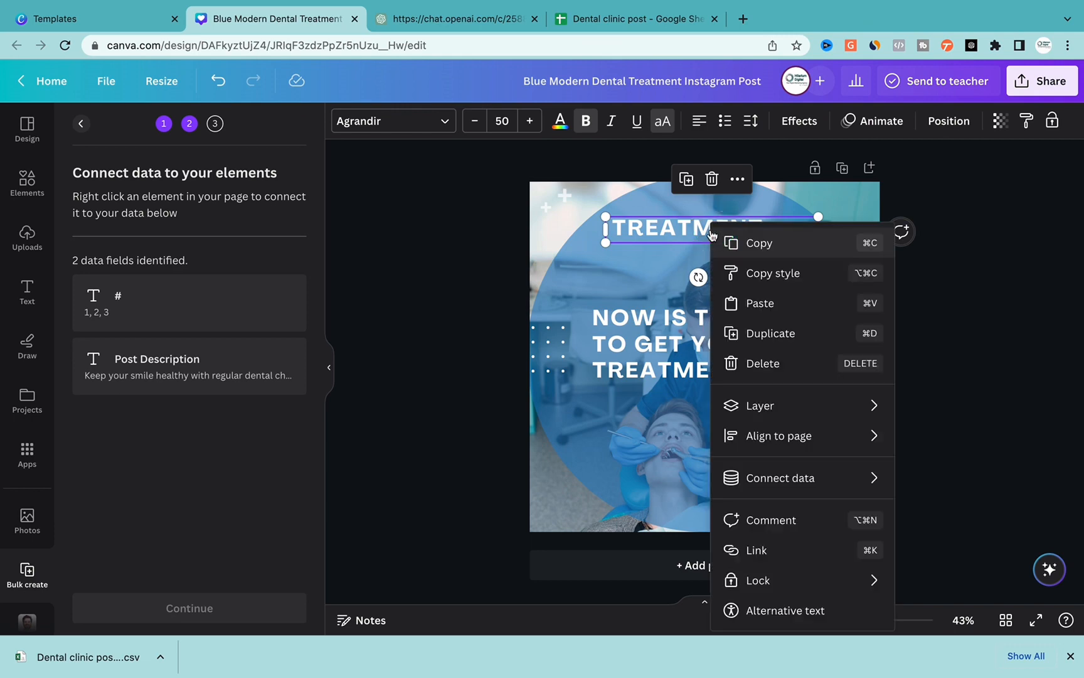
mouse_move(858, 495)
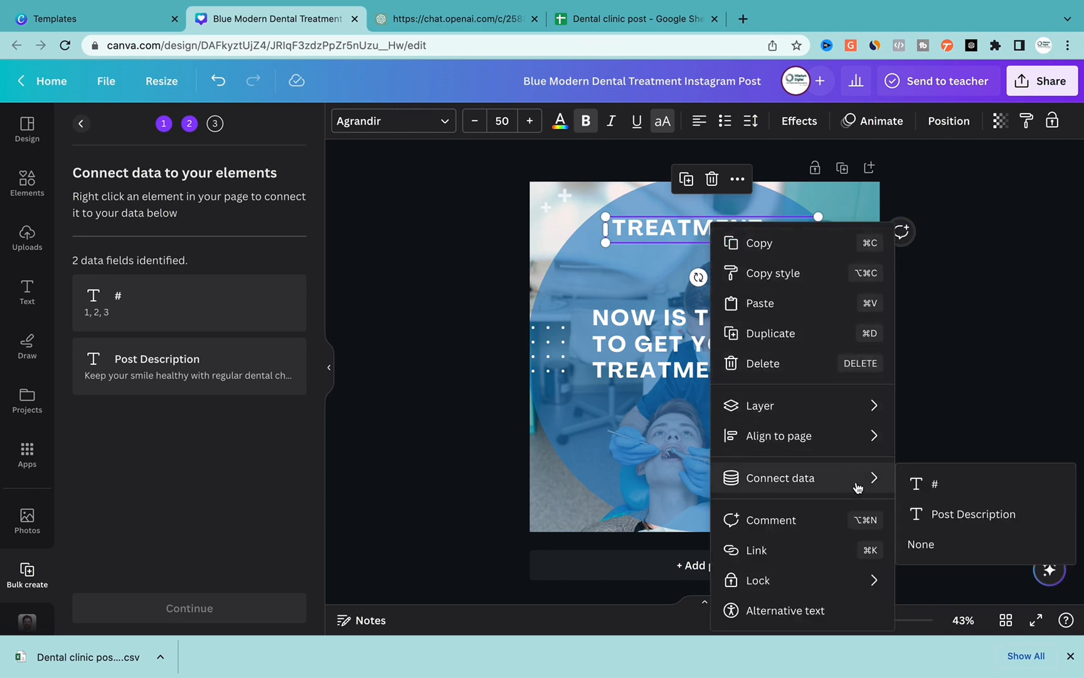
left_click(460, 252)
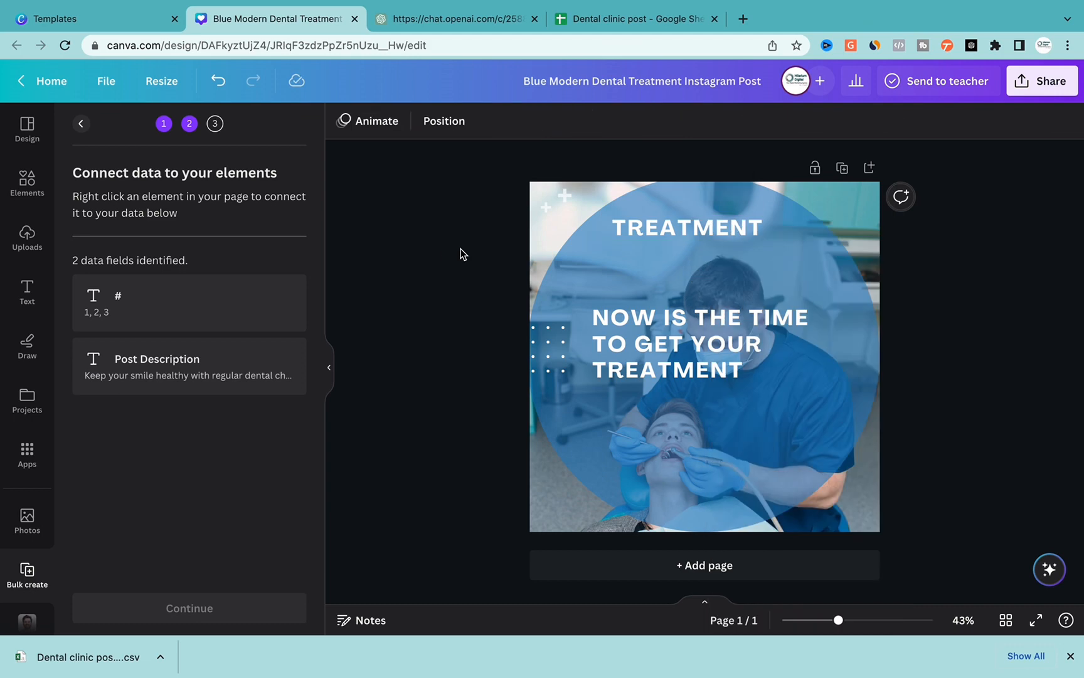
right_click(706, 227)
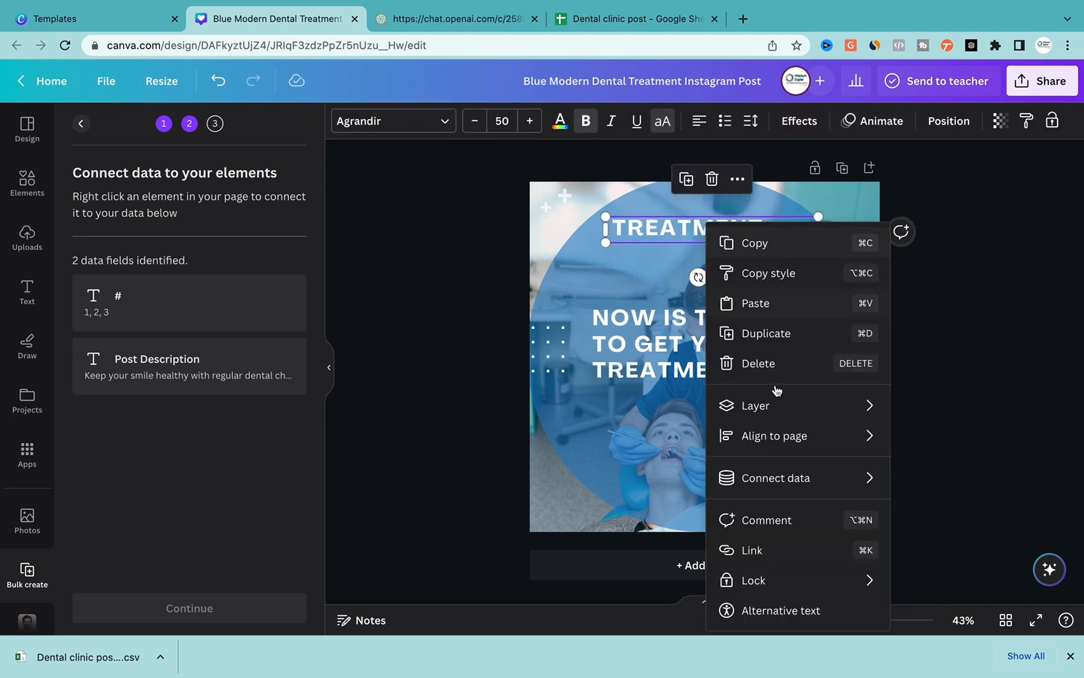
mouse_move(823, 481)
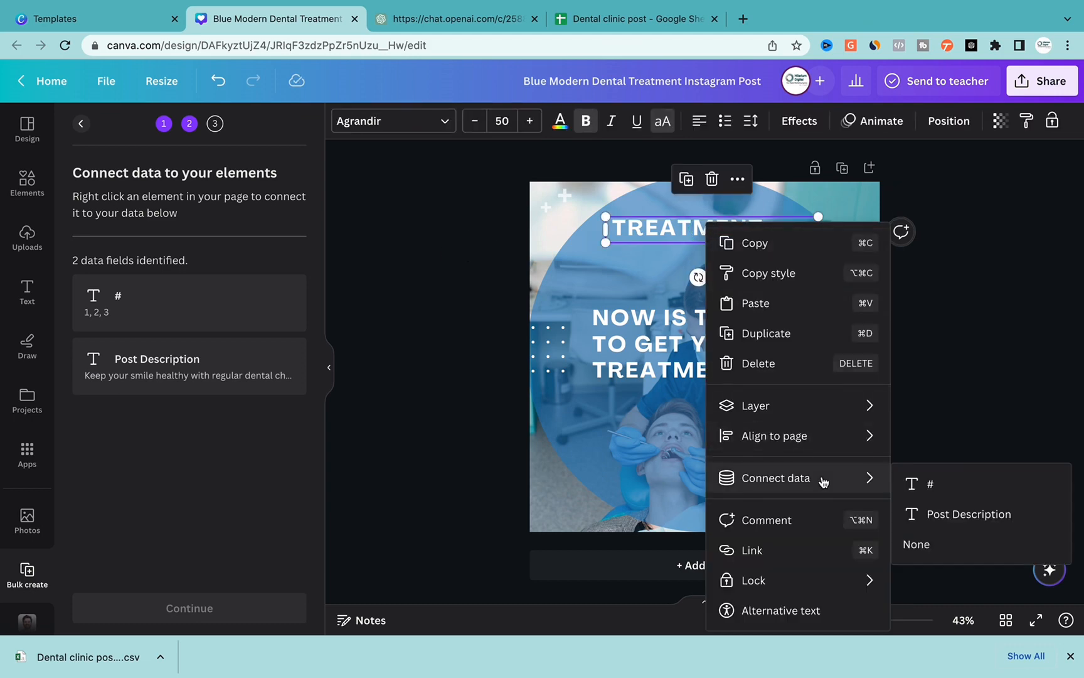
left_click(928, 489)
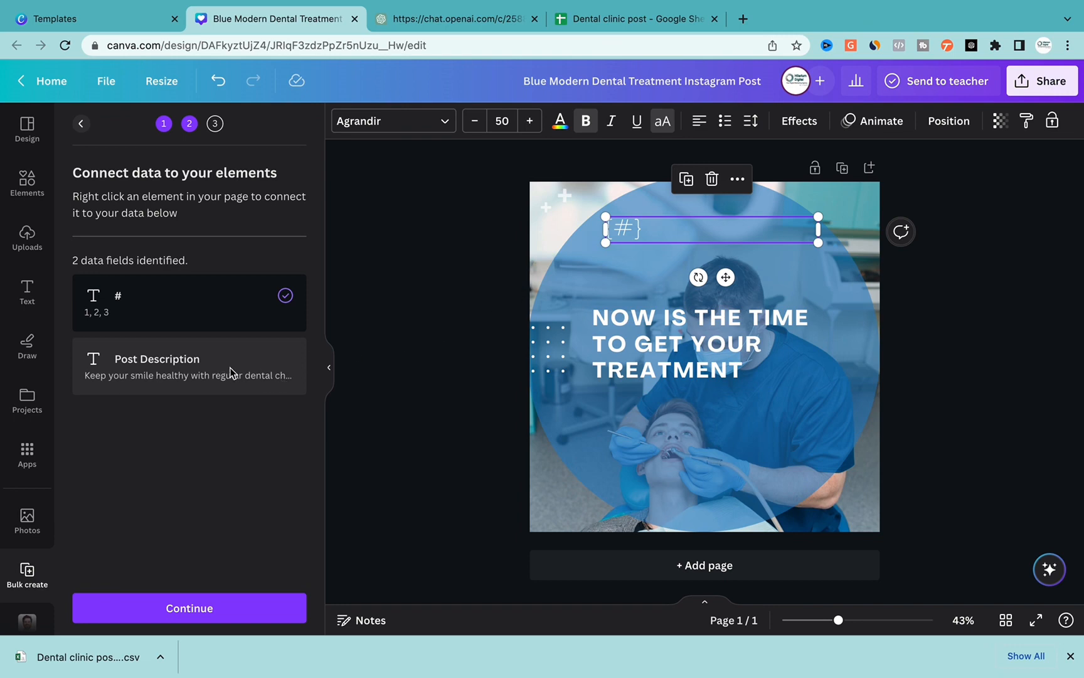
- Connect the lower headline "NOW IS THE TIME TO GET YOUR TREATMENT" to the Post Description data field
right_click(737, 359)
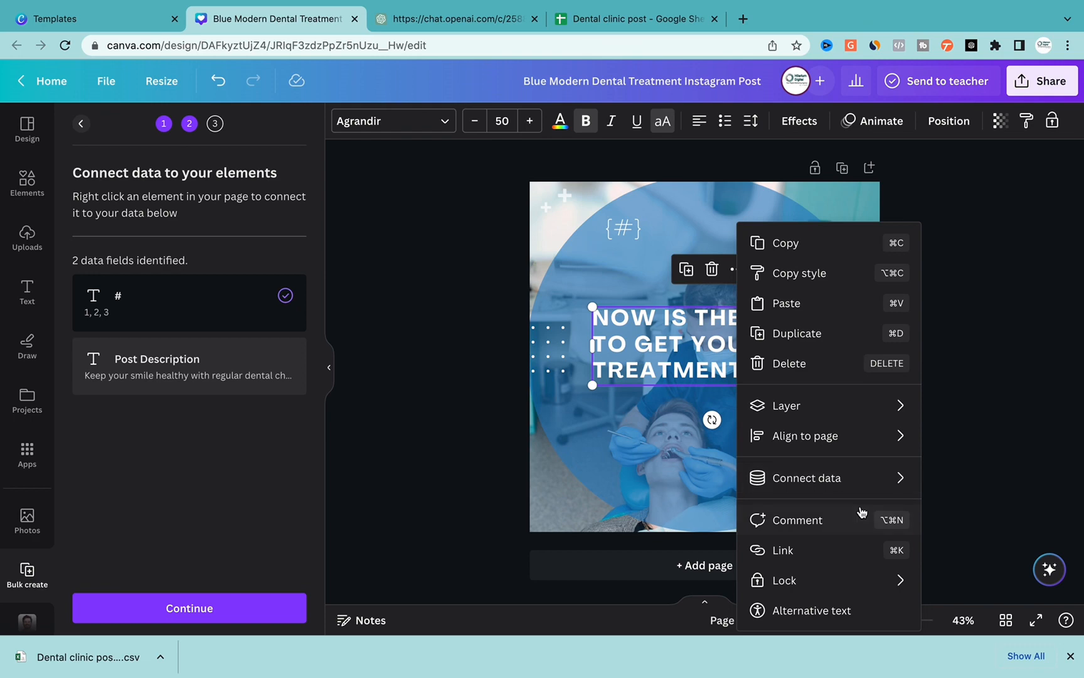
mouse_move(876, 484)
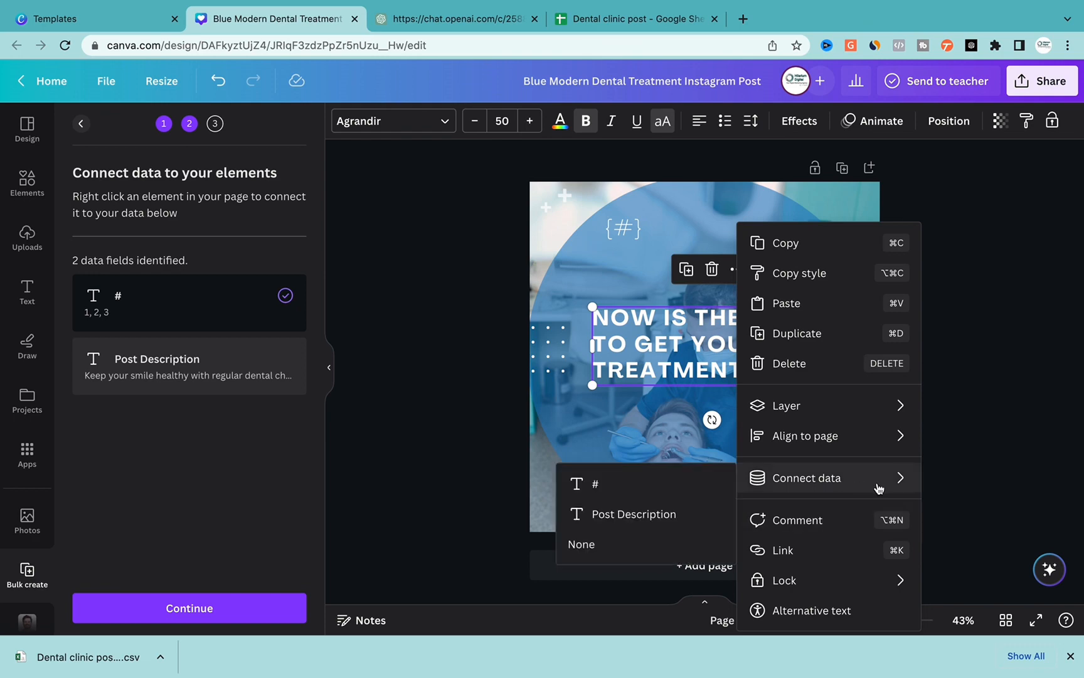
left_click(640, 516)
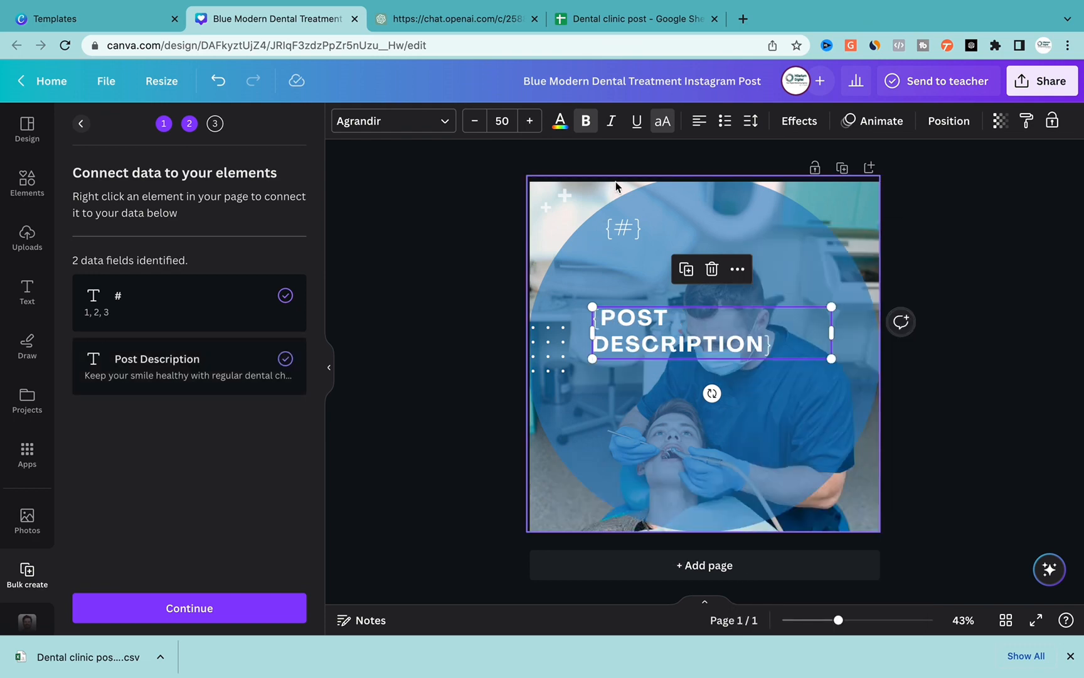
- Set the upper text box's data connection to None and delete that text box
right_click(623, 227)
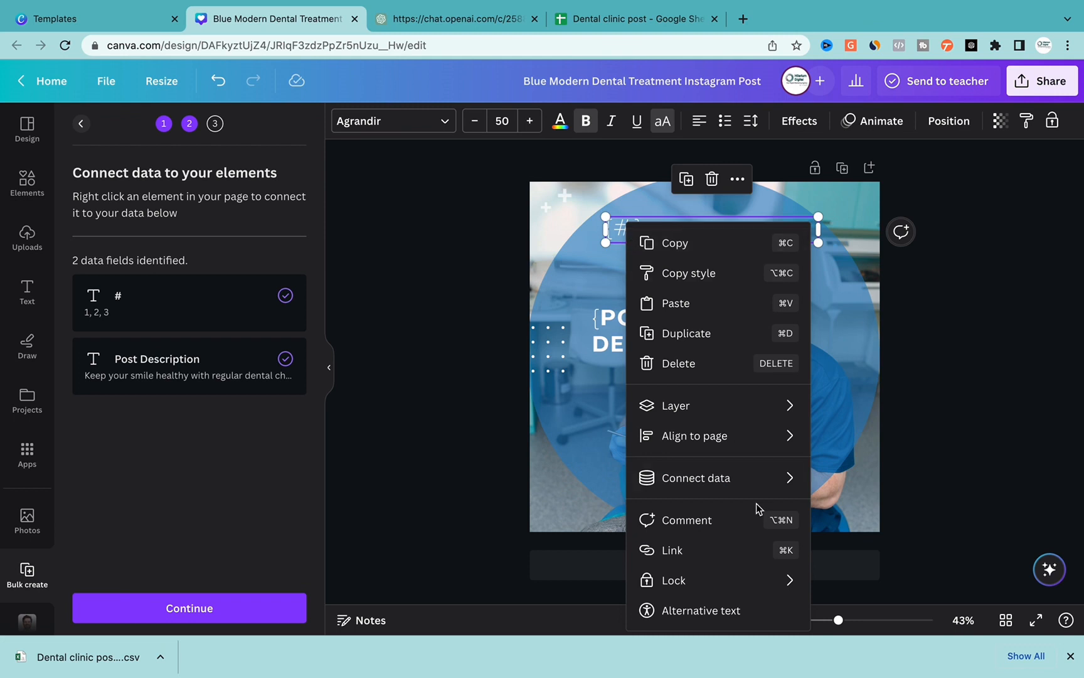
mouse_move(748, 488)
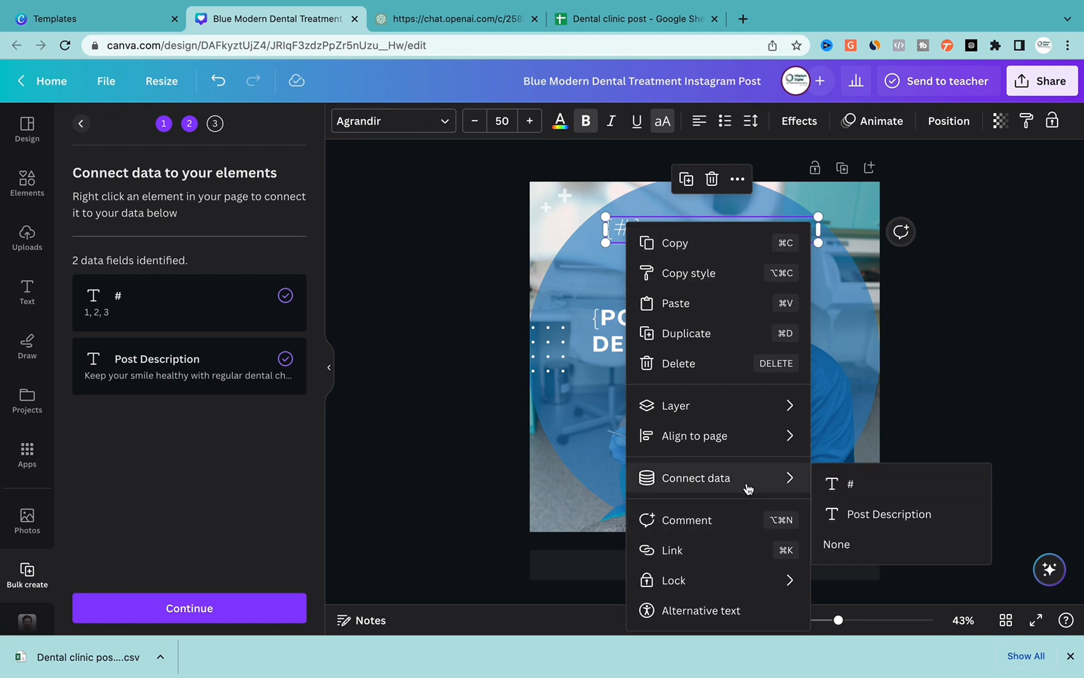
left_click(850, 556)
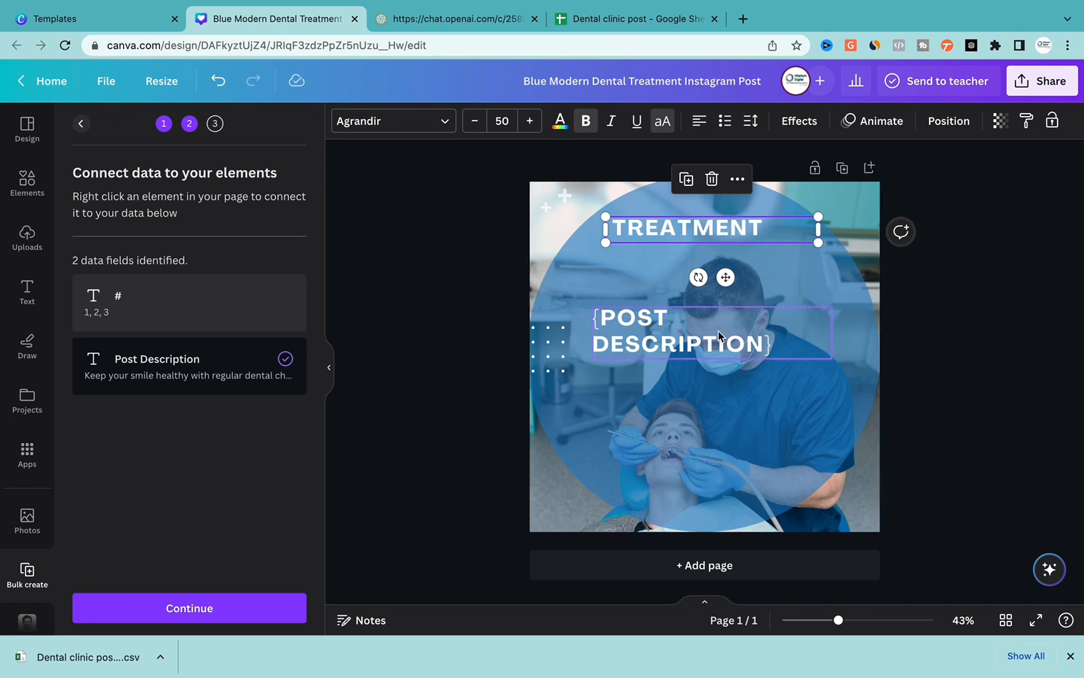
left_click(712, 180)
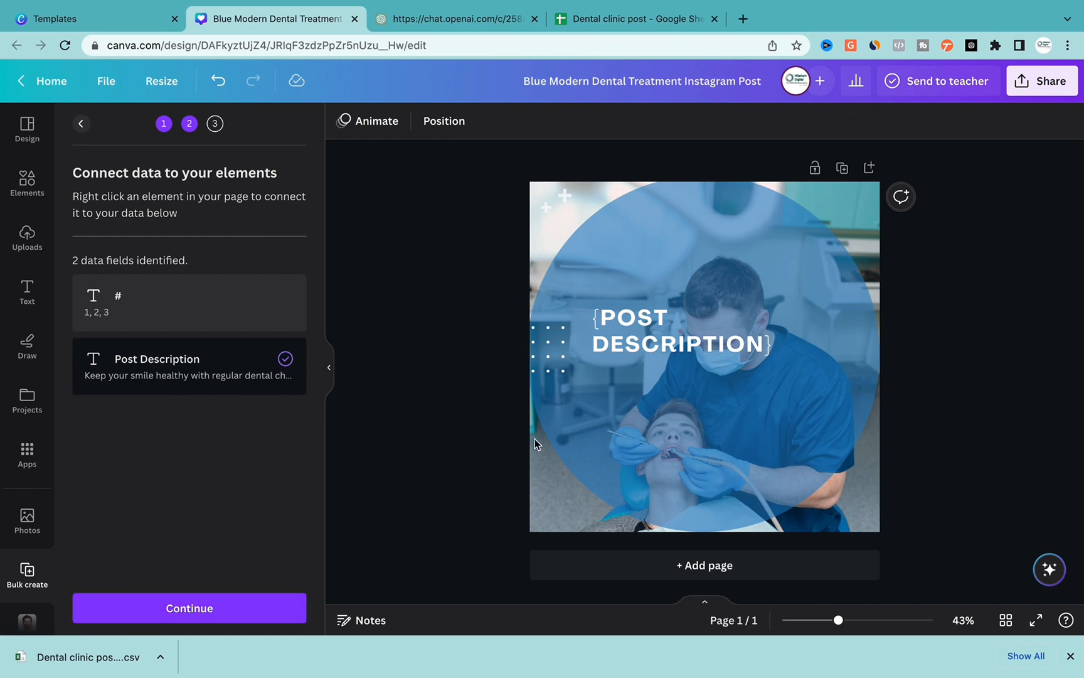
- Generate 24 pages from the connected Post Description data with every entry selected
left_click(161, 612)
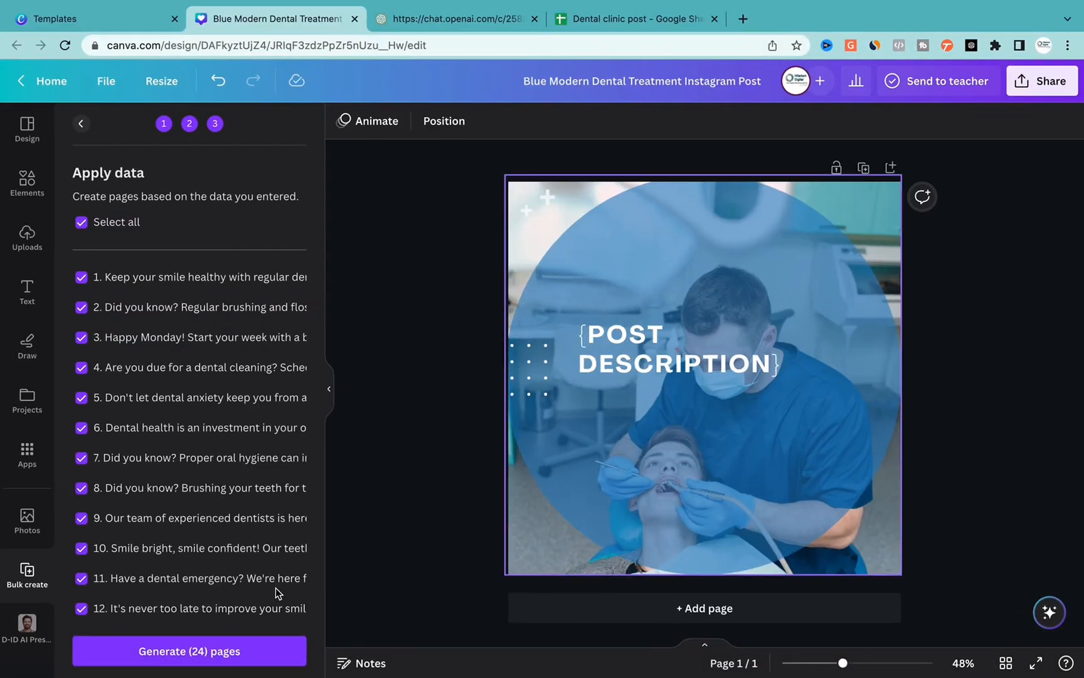
scroll(169, 340, "down", 6)
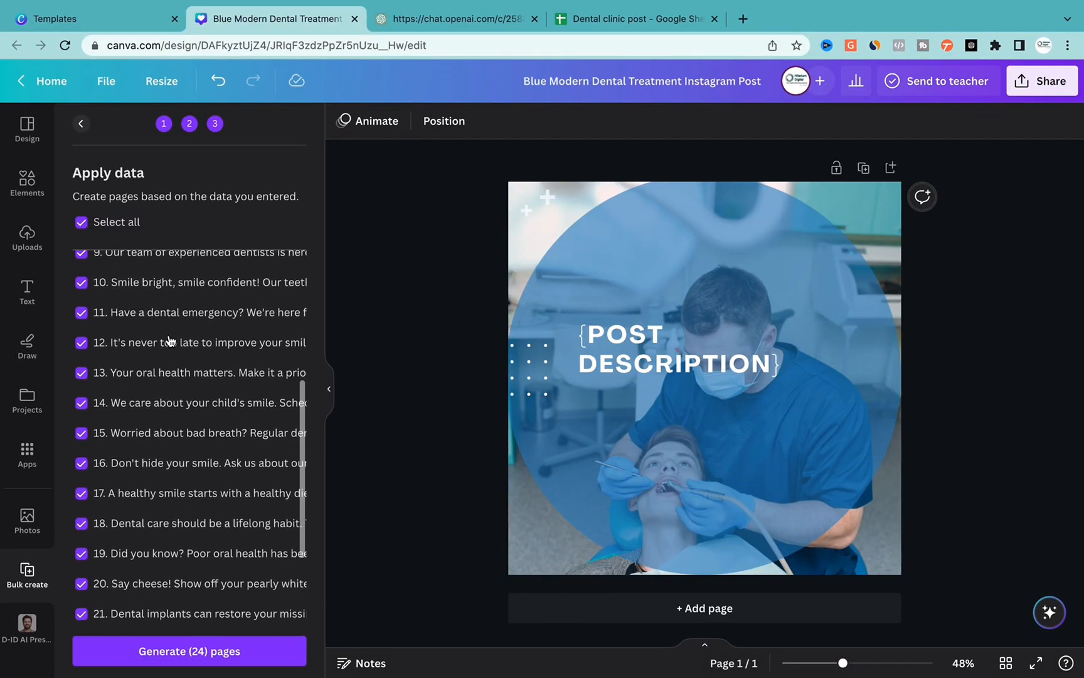
scroll(169, 340, "up", 6)
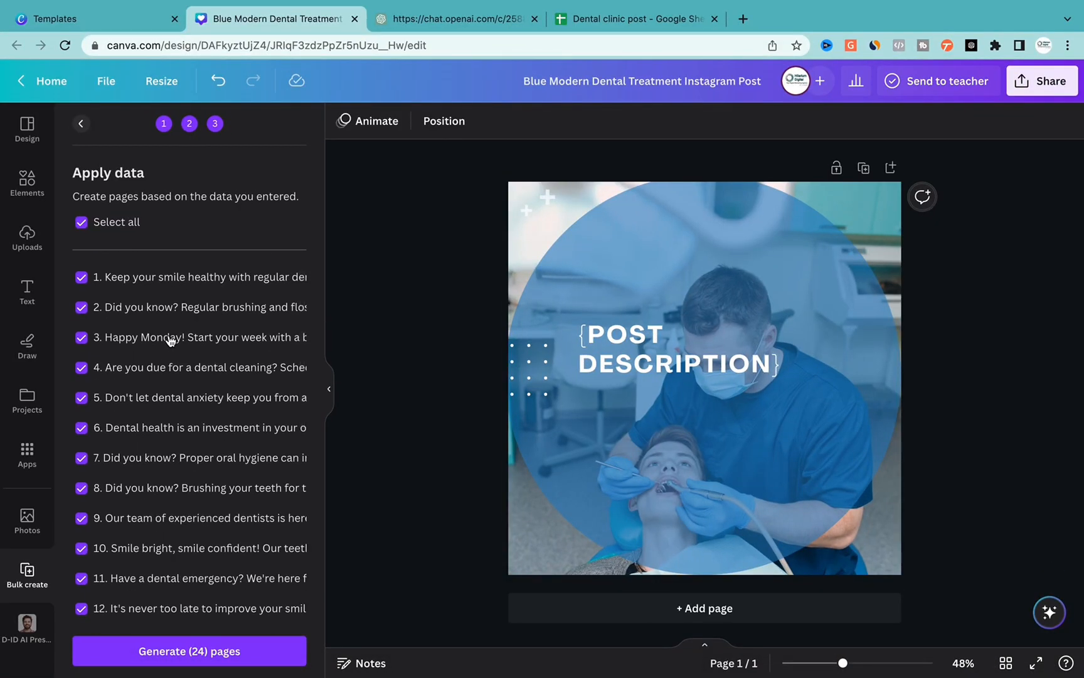
scroll(170, 339, "down", 7)
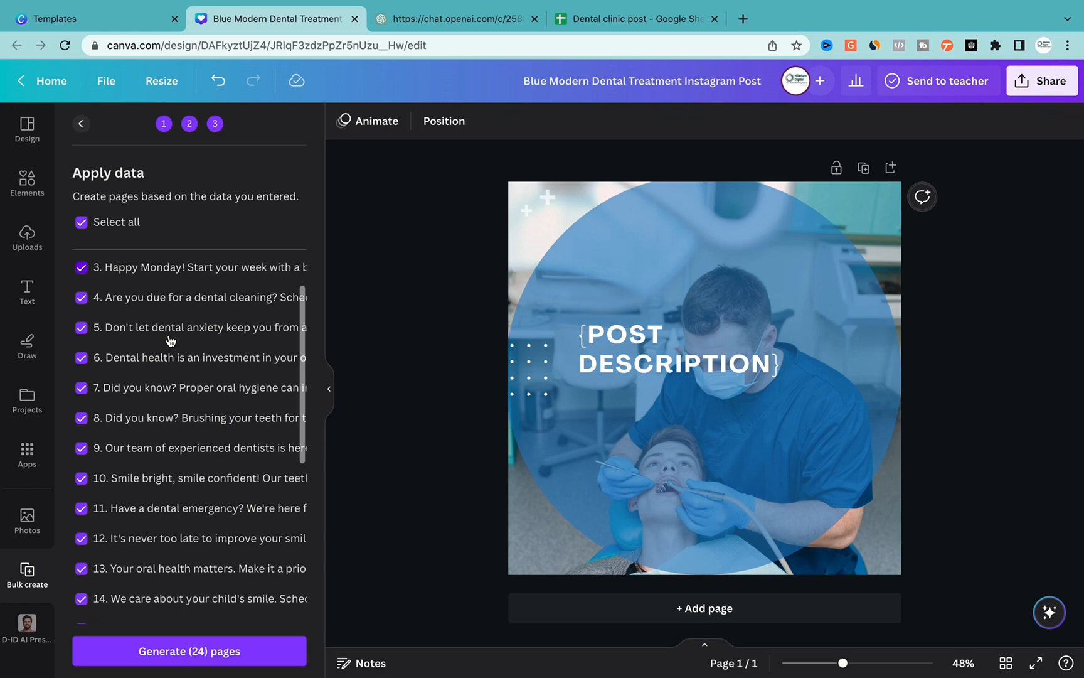
left_click(189, 653)
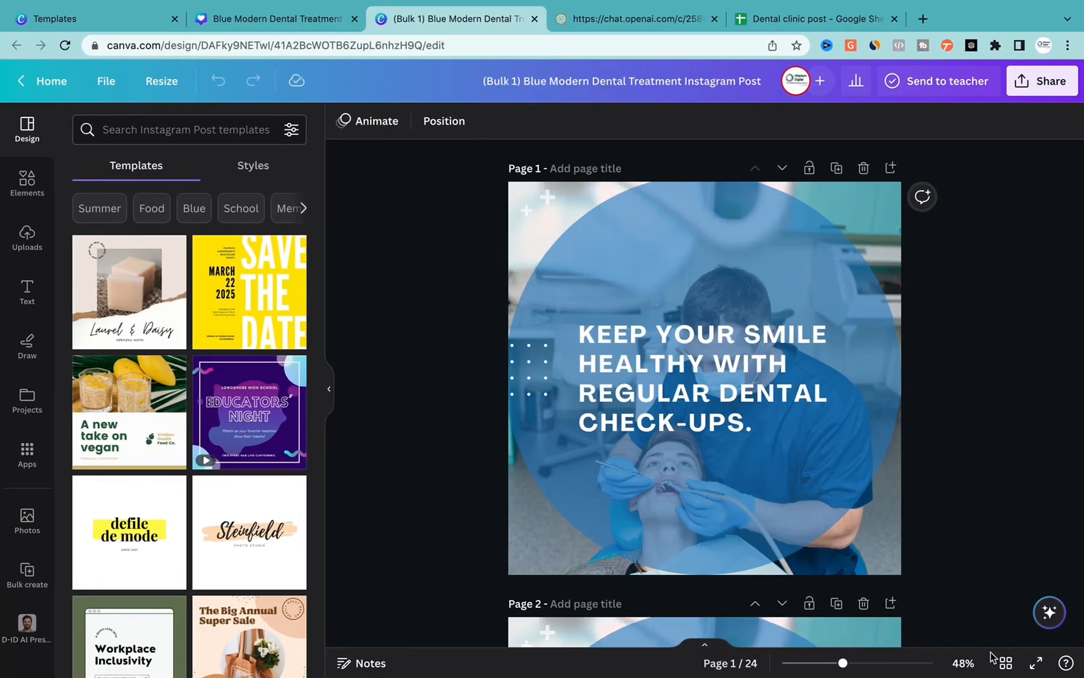
- Examine the text layout of all generated pages in the grid overview and return to the single-page view
left_click(1003, 663)
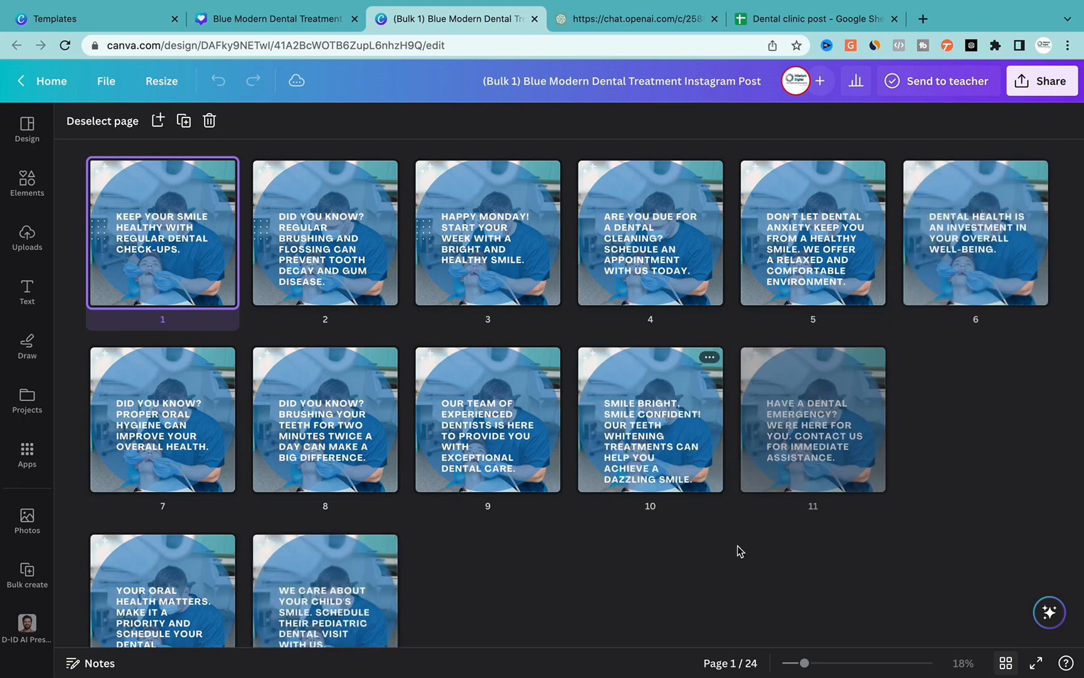
scroll(687, 521, "down", 5)
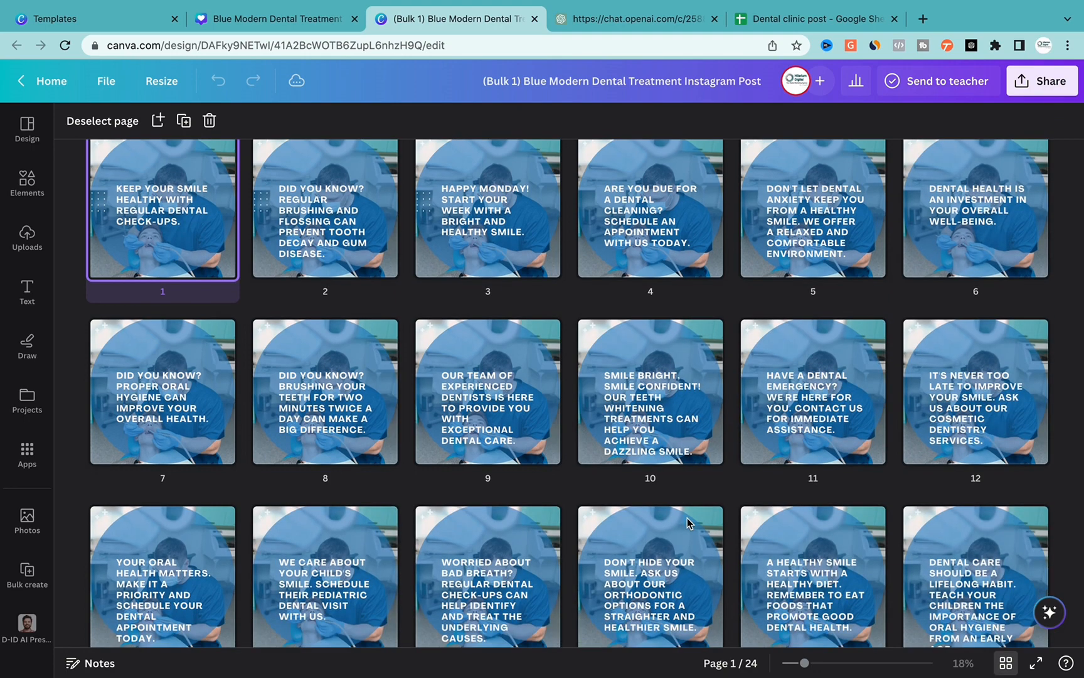
scroll(689, 523, "down", 4)
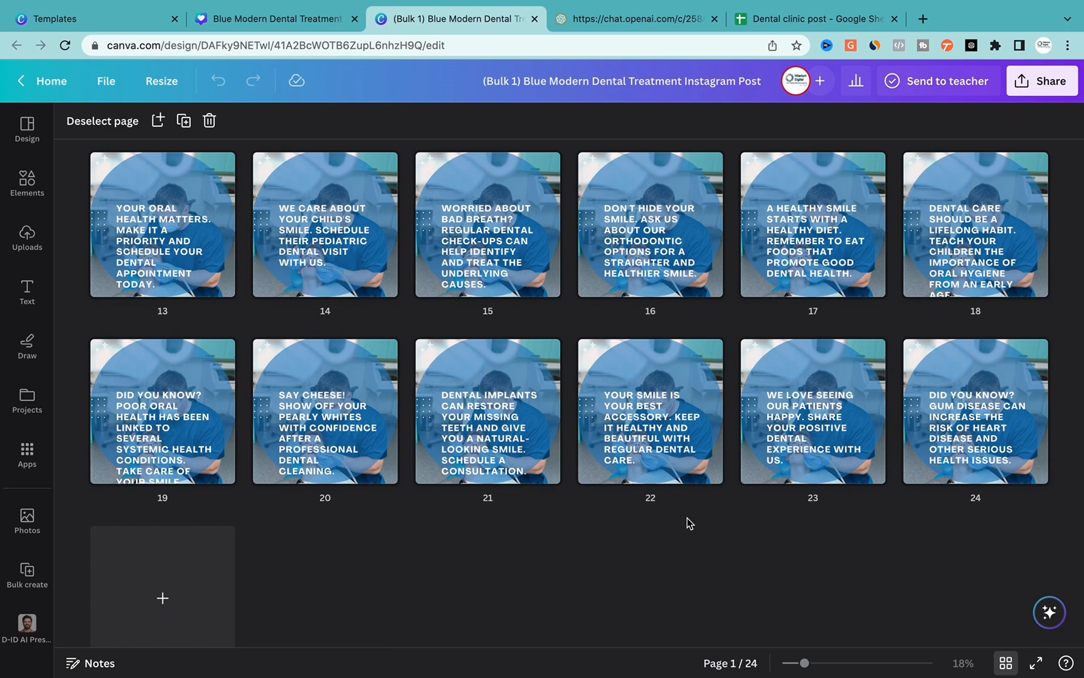
scroll(688, 523, "up", 4)
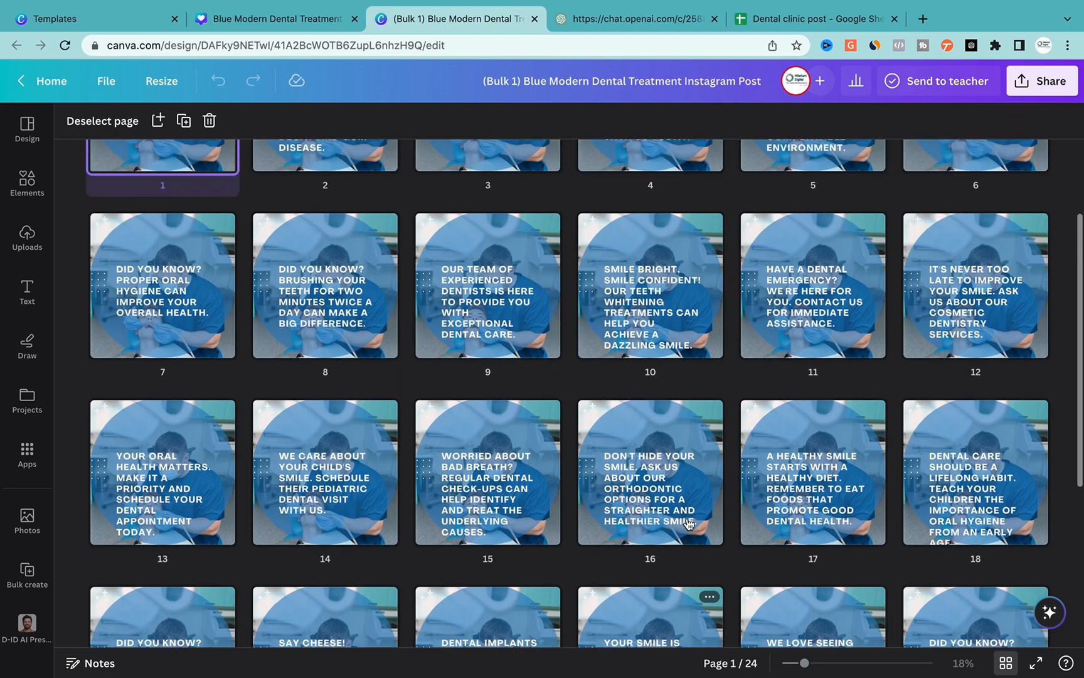
scroll(689, 523, "up", 3)
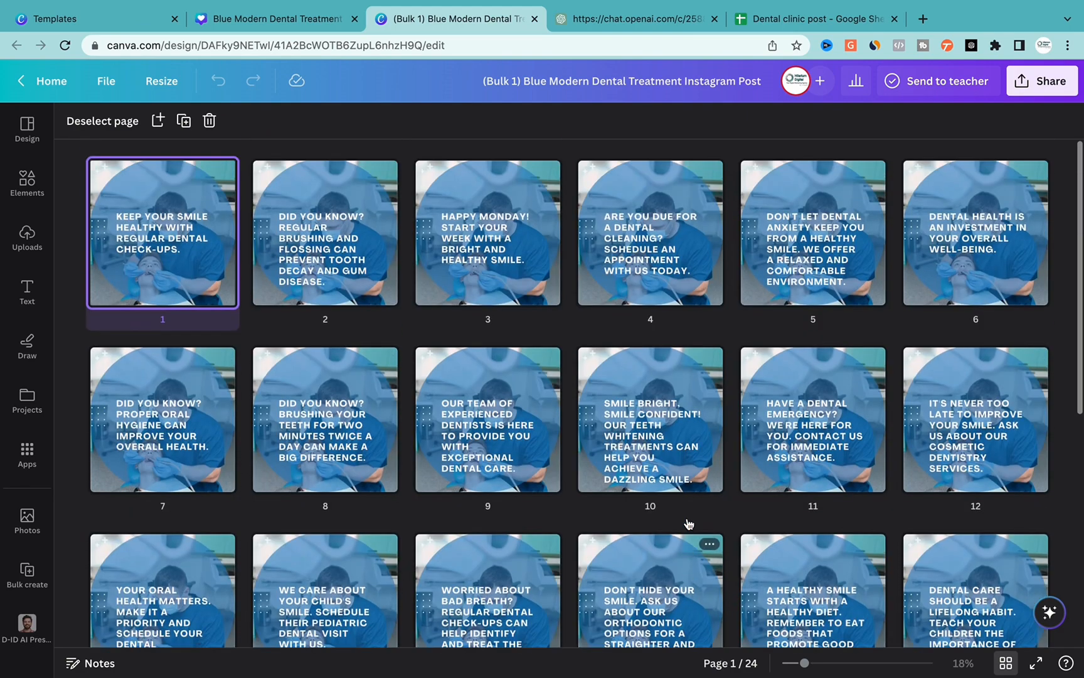
left_click(1006, 663)
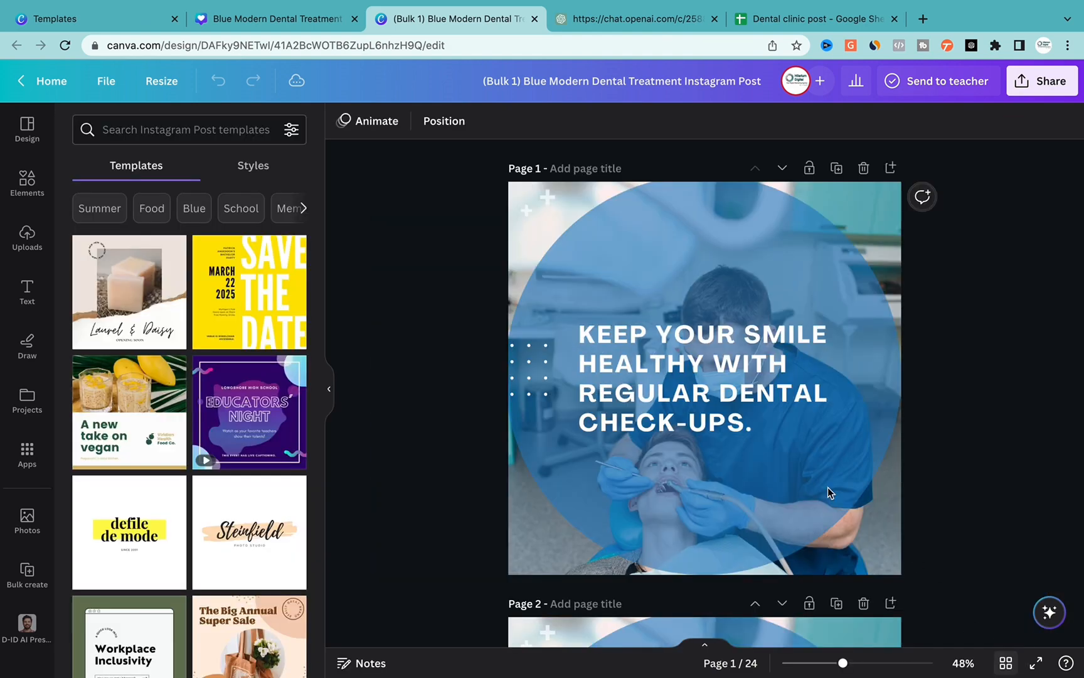
scroll(774, 390, "down", 1)
scroll(773, 389, "up", 1)
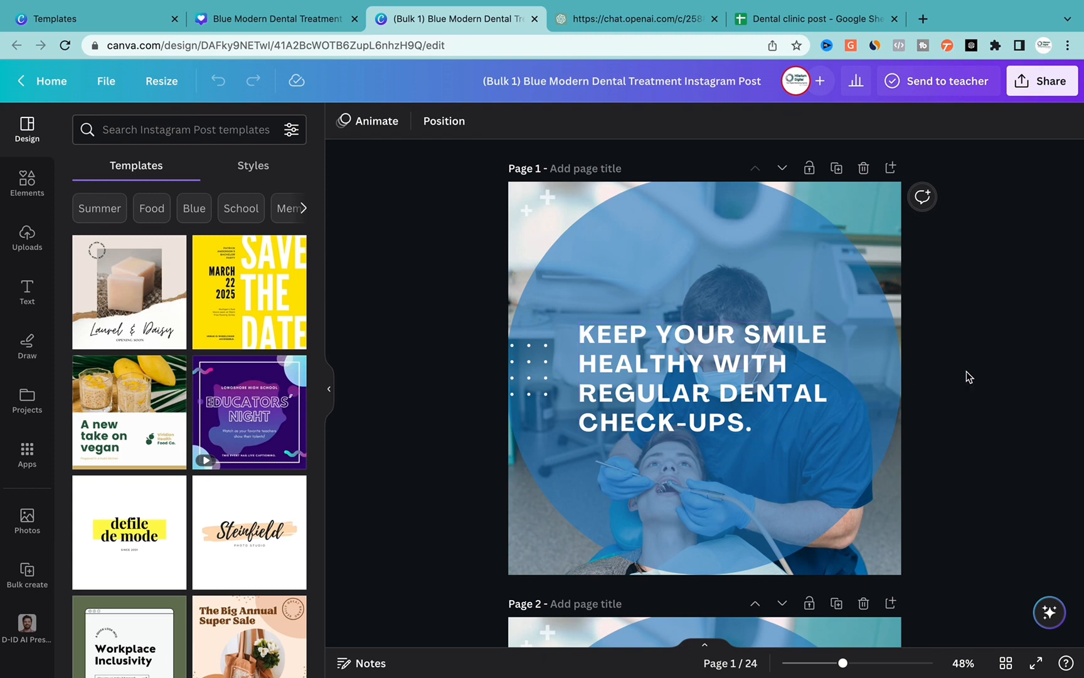
- Move the "Did you know? Regular brushing and flossing" text on page 2 upward into the blue circle
scroll(882, 497, "down", 3)
scroll(881, 496, "down", 10)
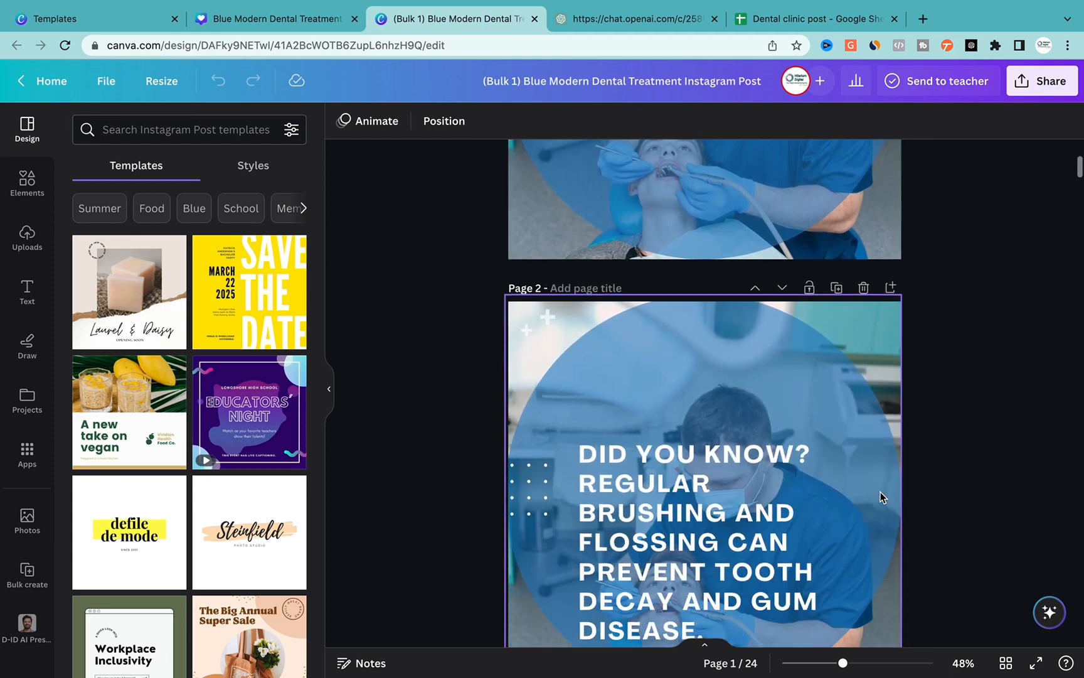
left_click_drag(660, 420, 661, 379)
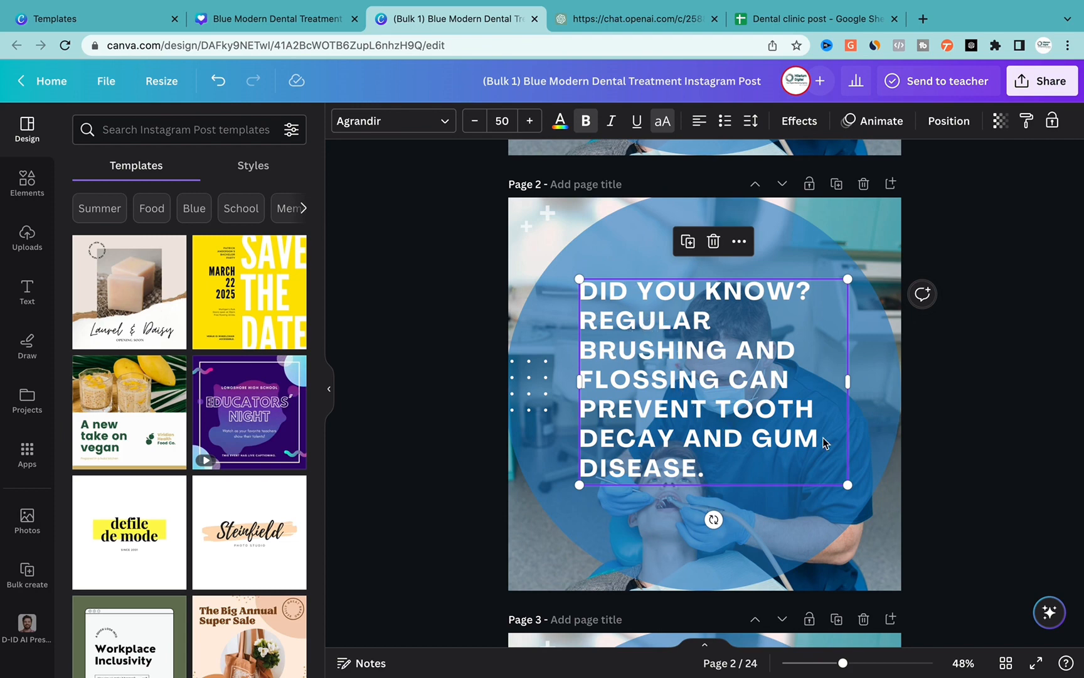
left_click(950, 459)
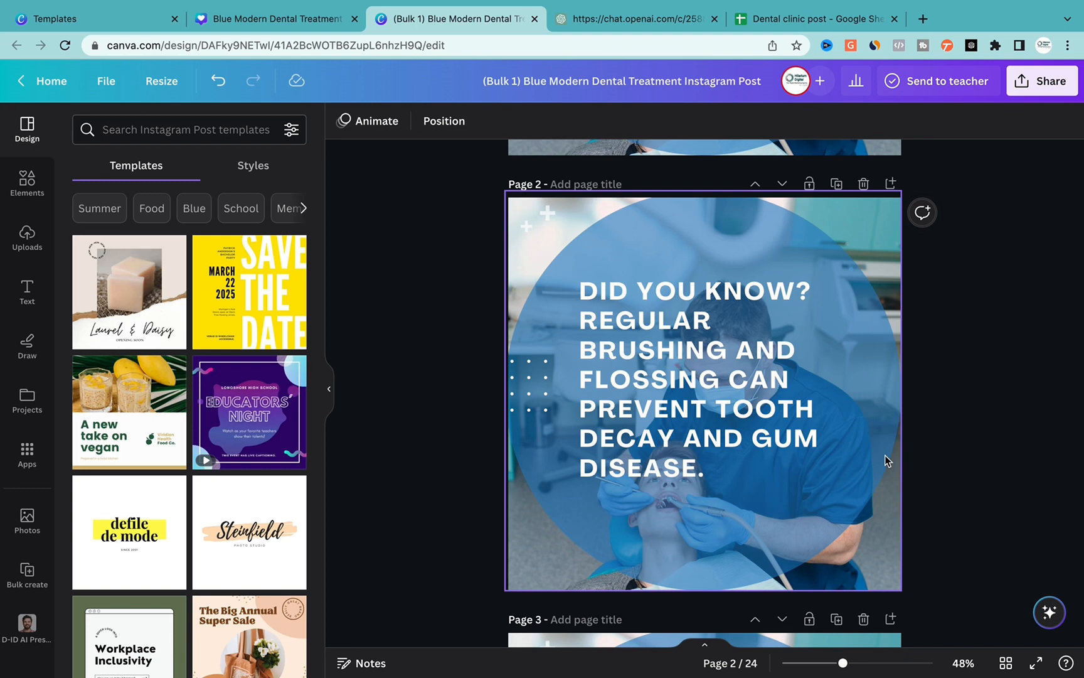
- Centre the "Happy Monday!" text vertically on page 3 and shift it slightly right to the margin guide
scroll(890, 462, "down", 5)
scroll(887, 460, "down", 1)
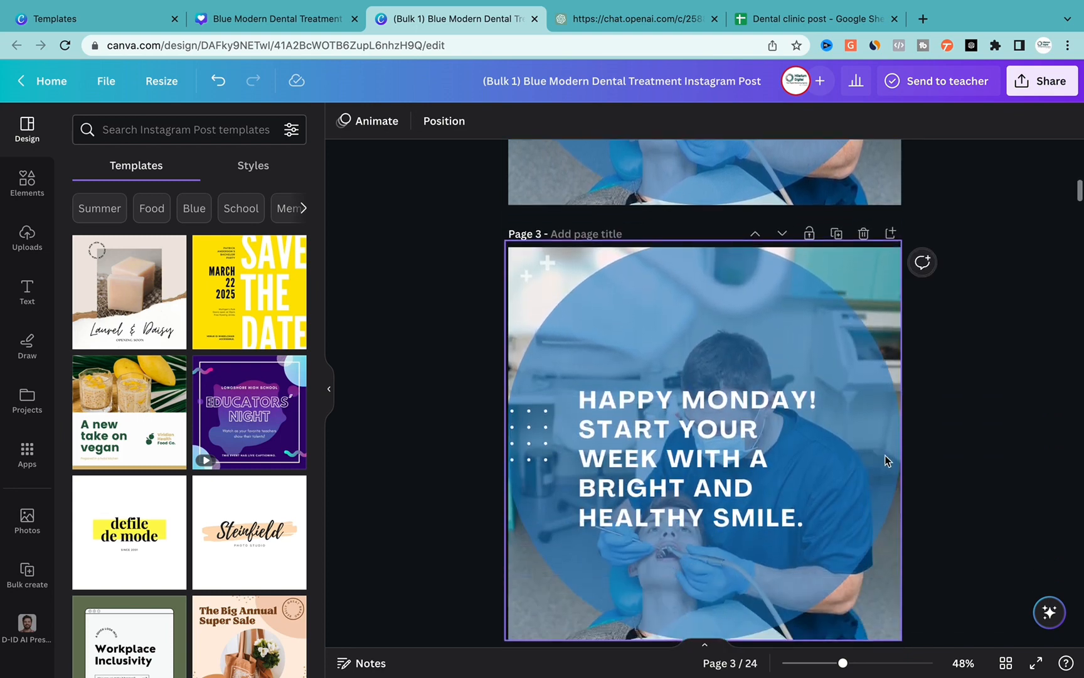
left_click_drag(683, 452, 685, 435)
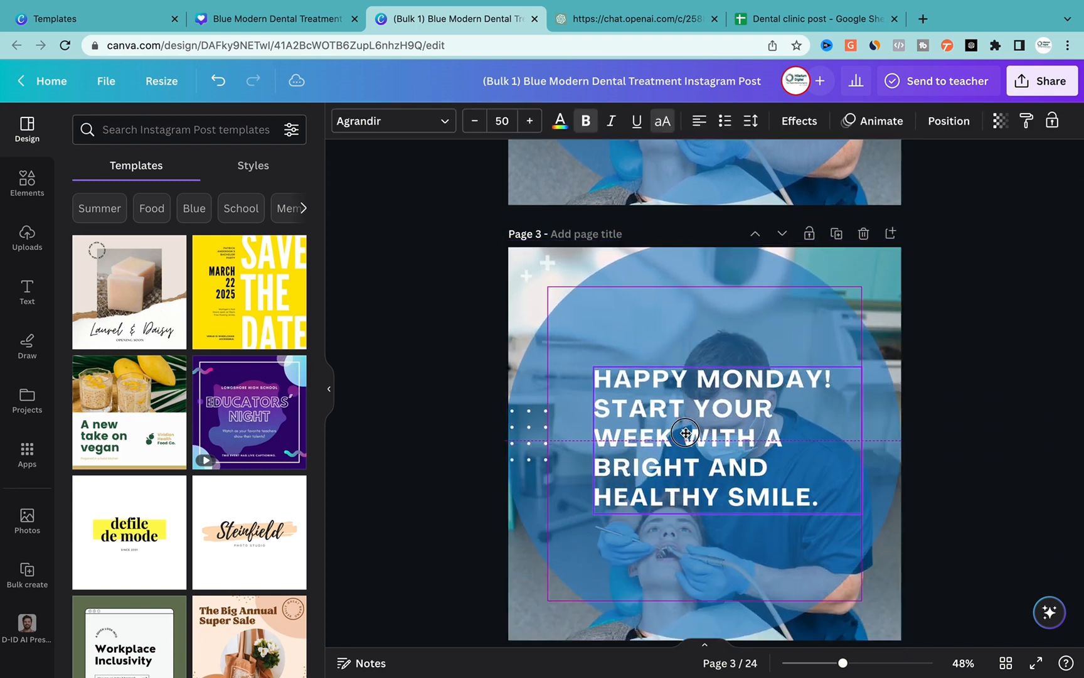
- Centre the "Are you due for a dental cleaning?" text vertically on page 4 and align it with the right margin guide
scroll(815, 568, "down", 3)
scroll(816, 569, "down", 5)
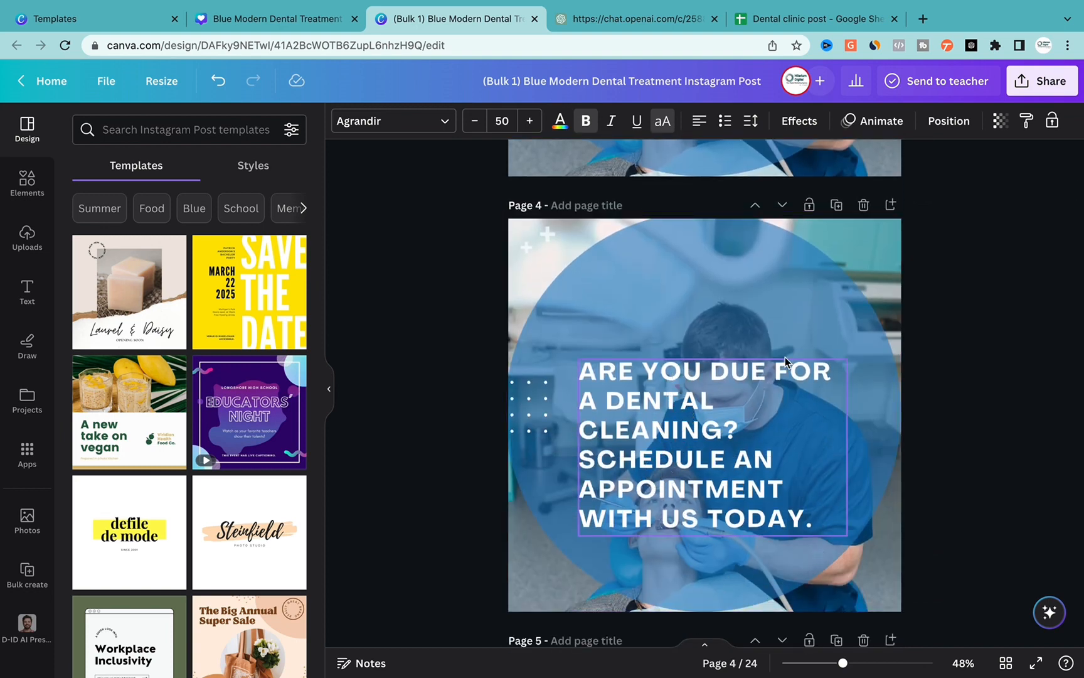
left_click(1013, 375)
mouse_move(637, 404)
left_mouse_down()
mouse_move(642, 376)
mouse_move(641, 399)
left_mouse_up()
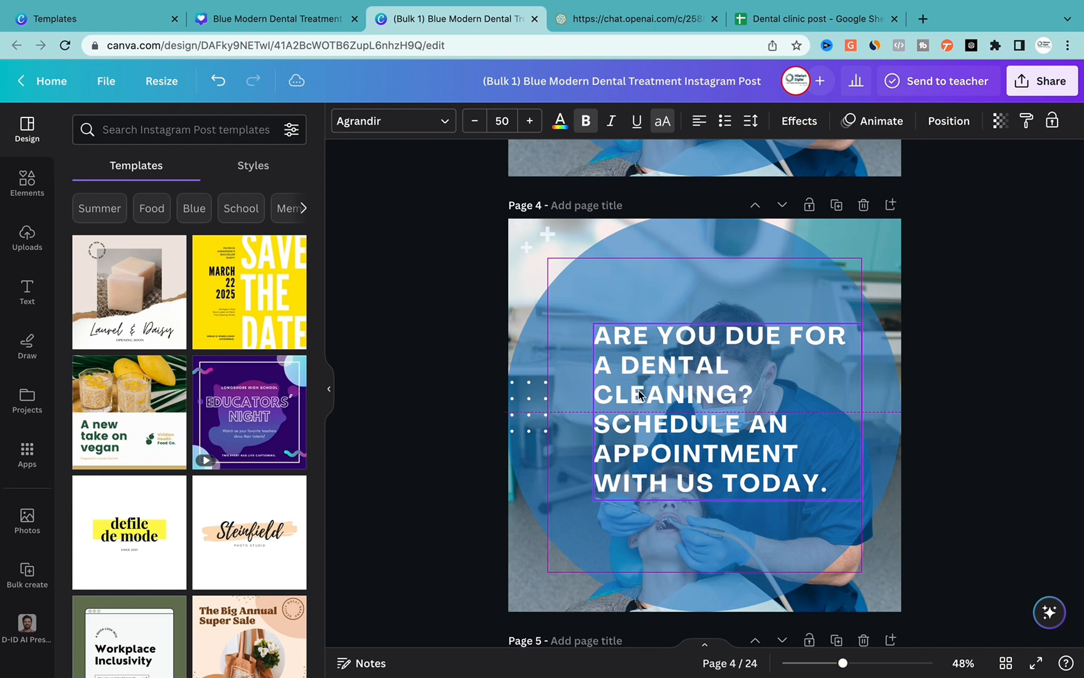
left_click(957, 518)
- Move the "Don't let dental anxiety" text on page 5 upward and slightly right inside the circle
scroll(956, 519, "down", 5)
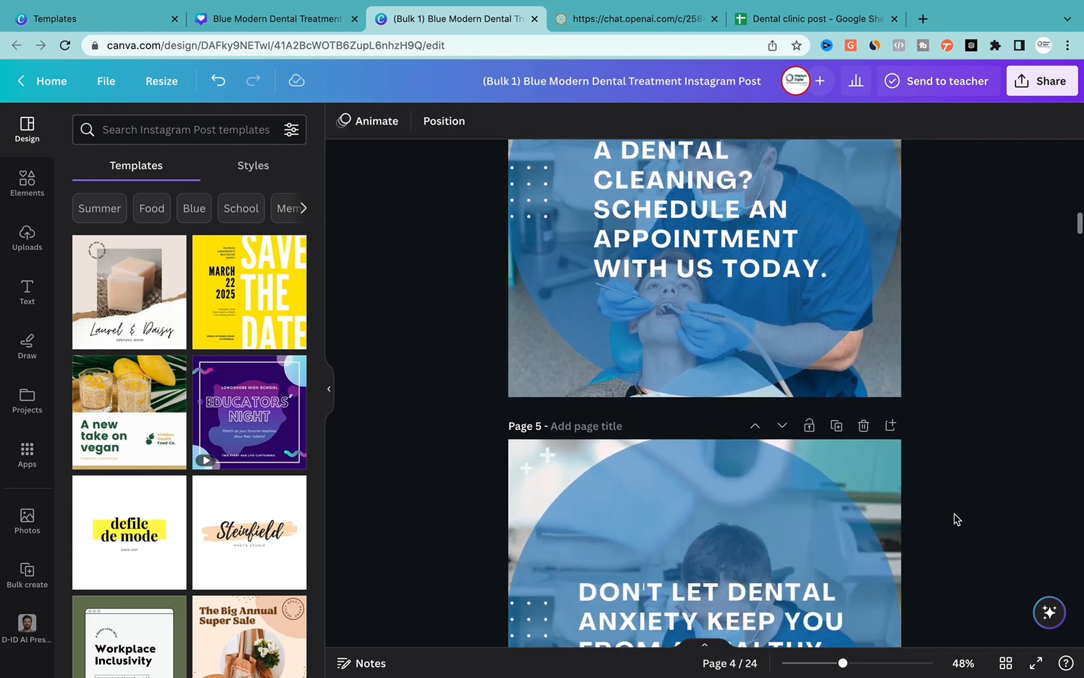
scroll(954, 516, "down", 5)
left_click_drag(724, 404, 737, 371)
scroll(989, 524, "down", 10)
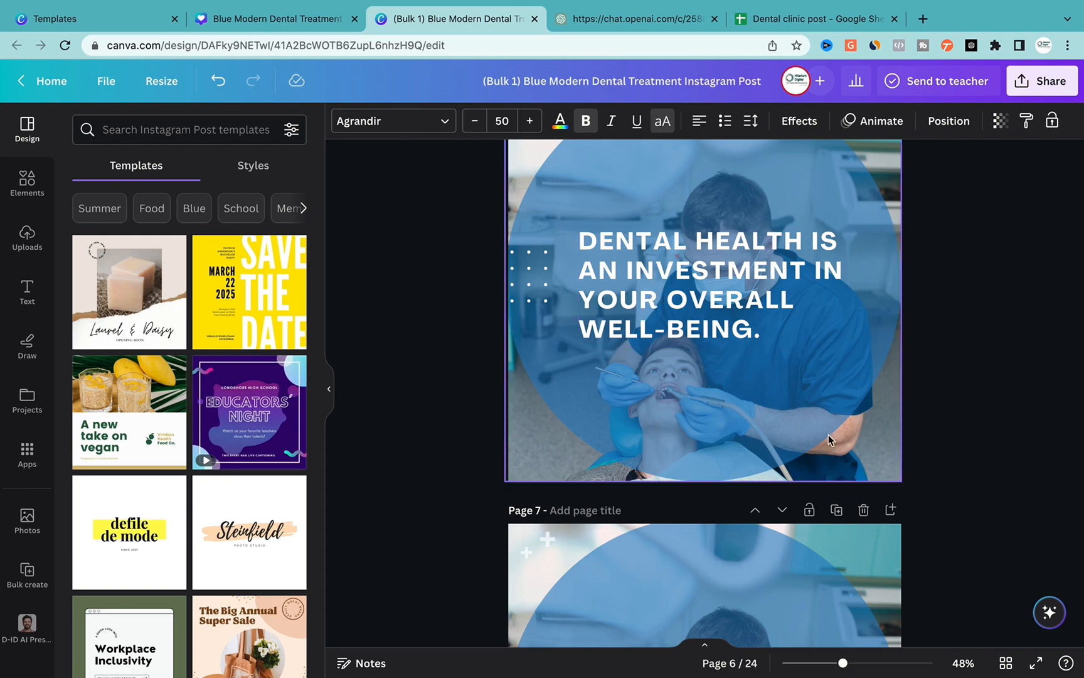
scroll(828, 435, "down", 10)
scroll(828, 434, "up", 20)
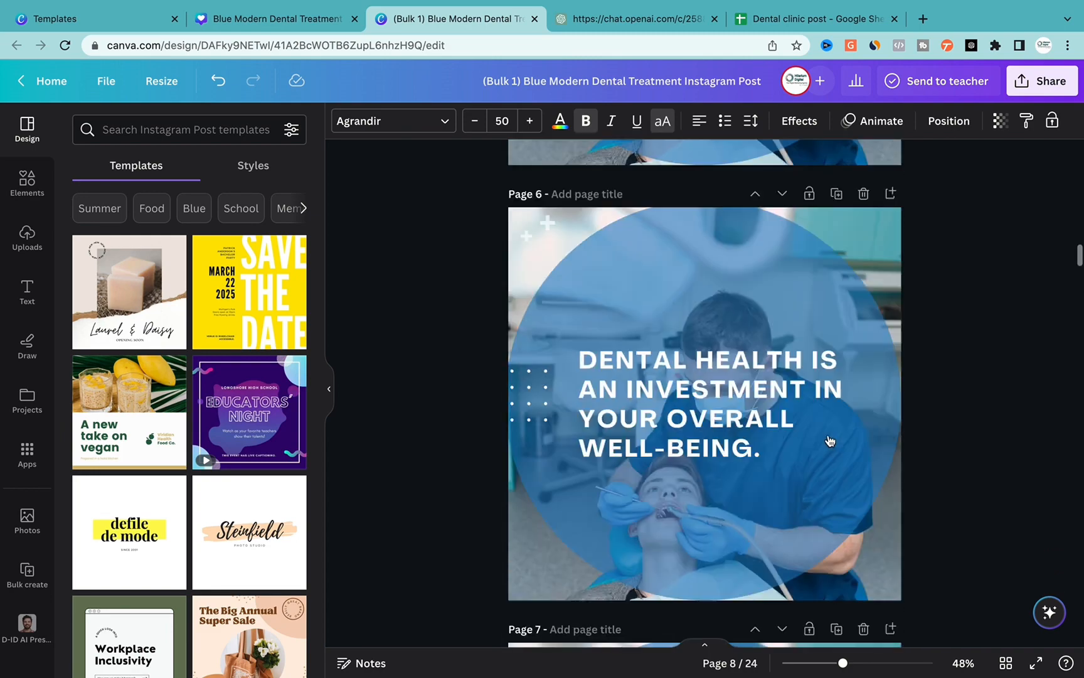
scroll(828, 437, "up", 10)
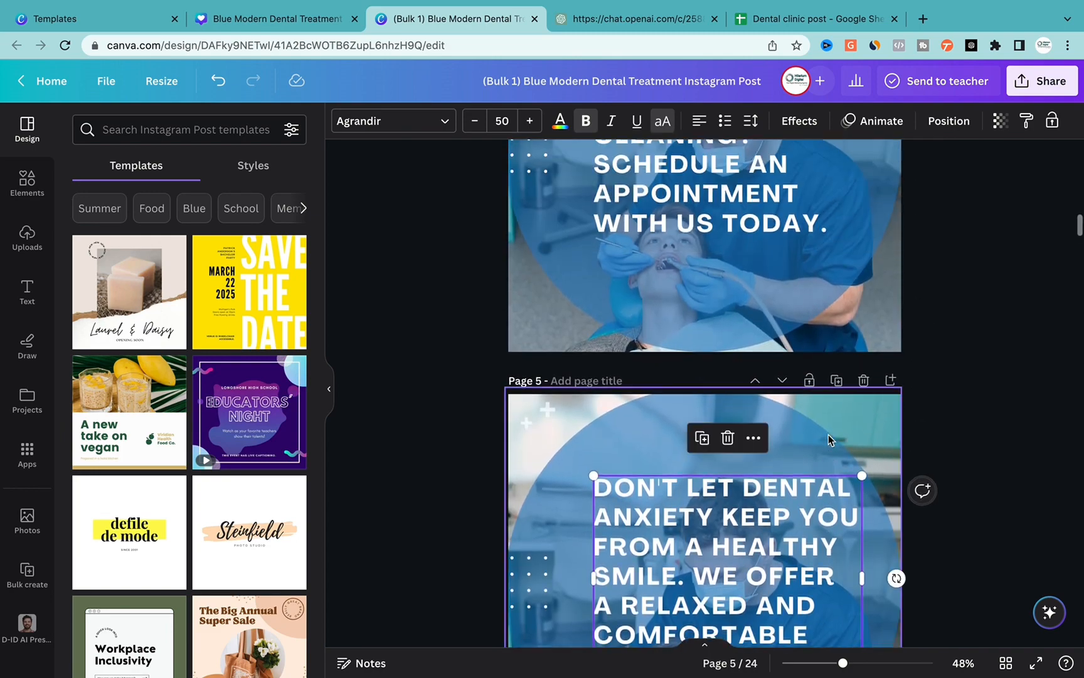
scroll(828, 439, "up", 15)
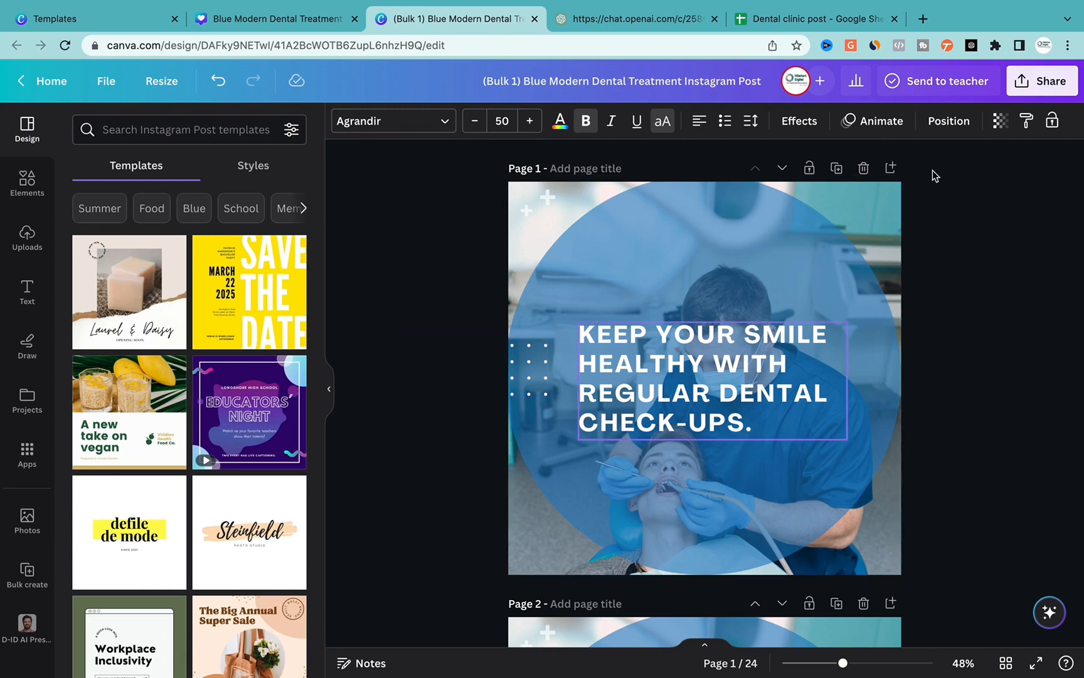
- Try to download all 24 pages as PNG images at size 1, cancelling at the save prompt
left_click(1054, 80)
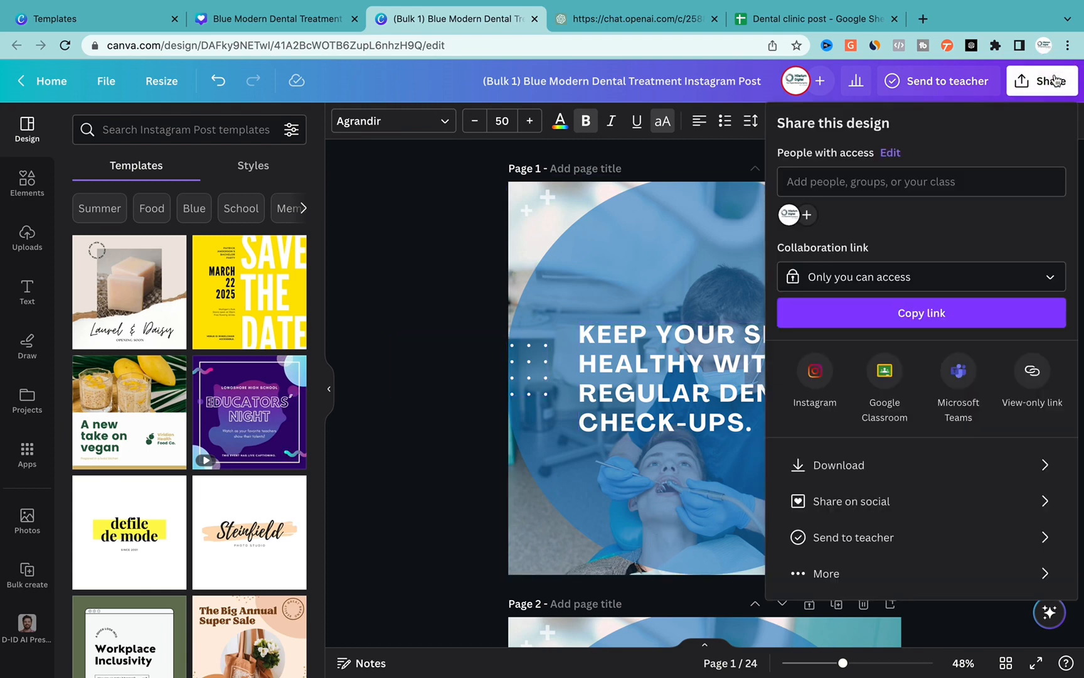
left_click(920, 472)
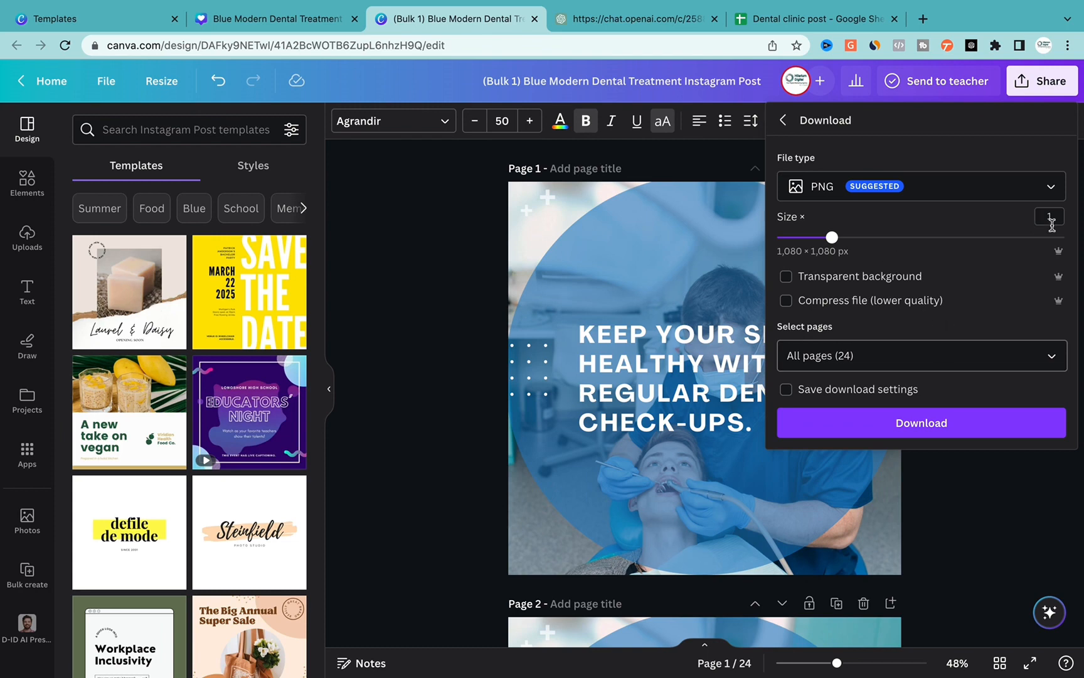
left_click(1034, 193)
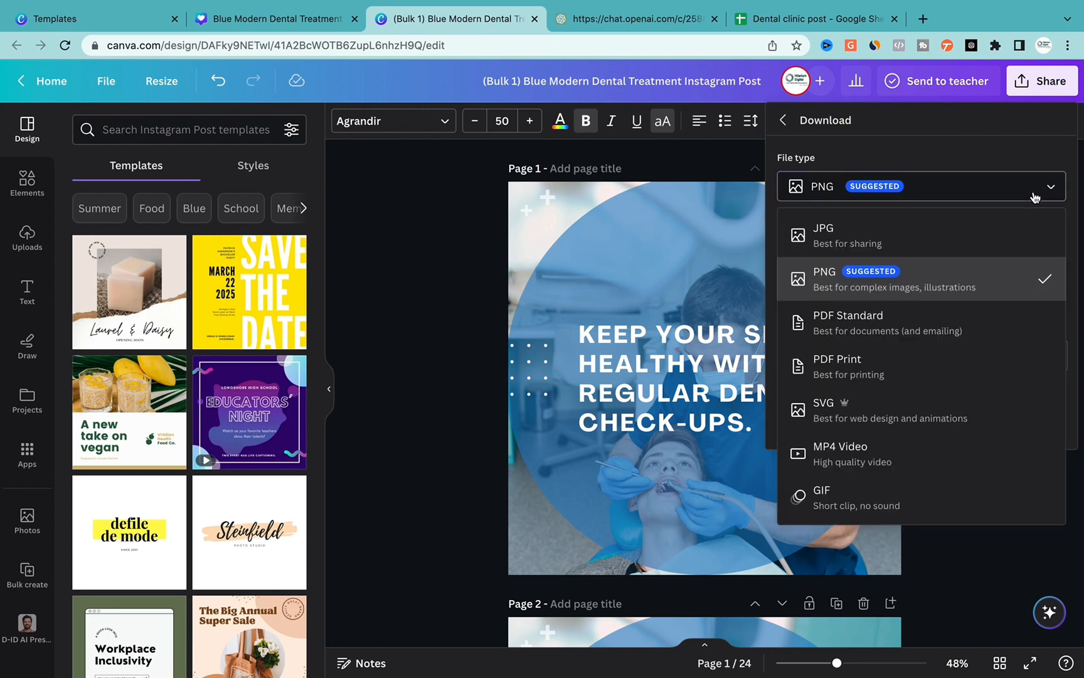
left_click(984, 193)
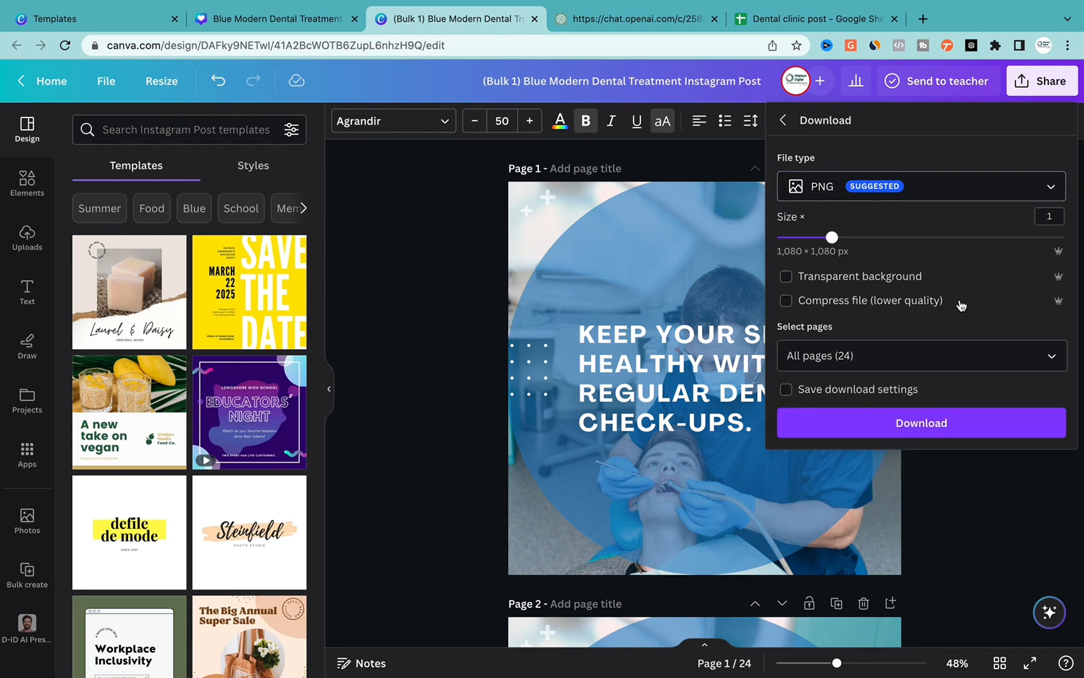
left_click(889, 395)
left_click(902, 299)
left_click(901, 299)
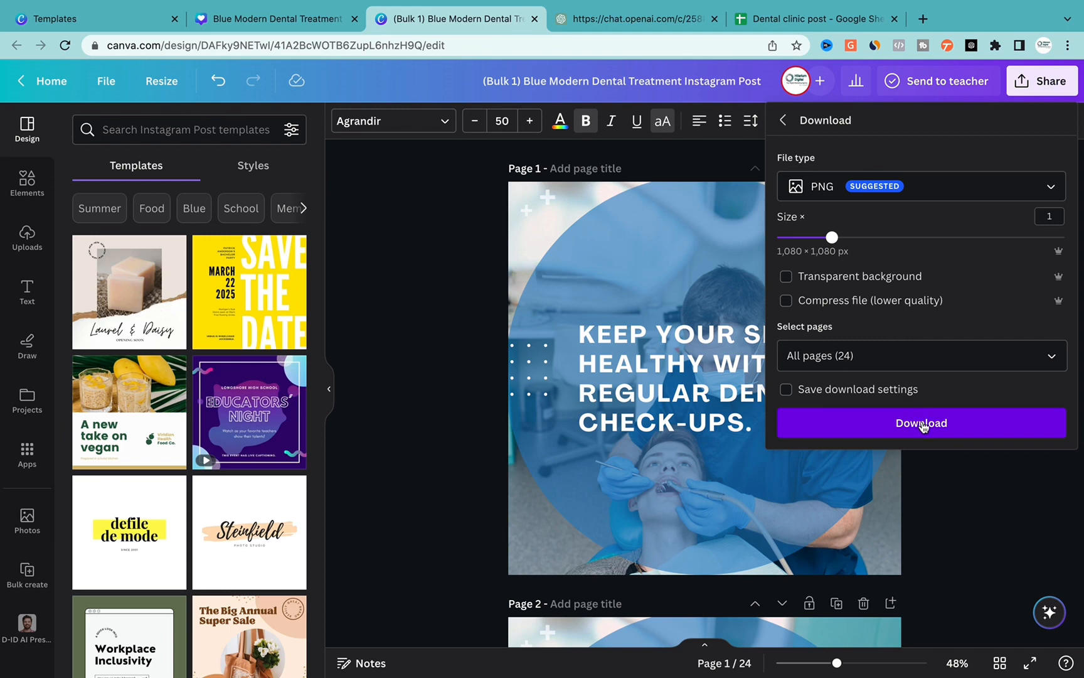
left_click(922, 424)
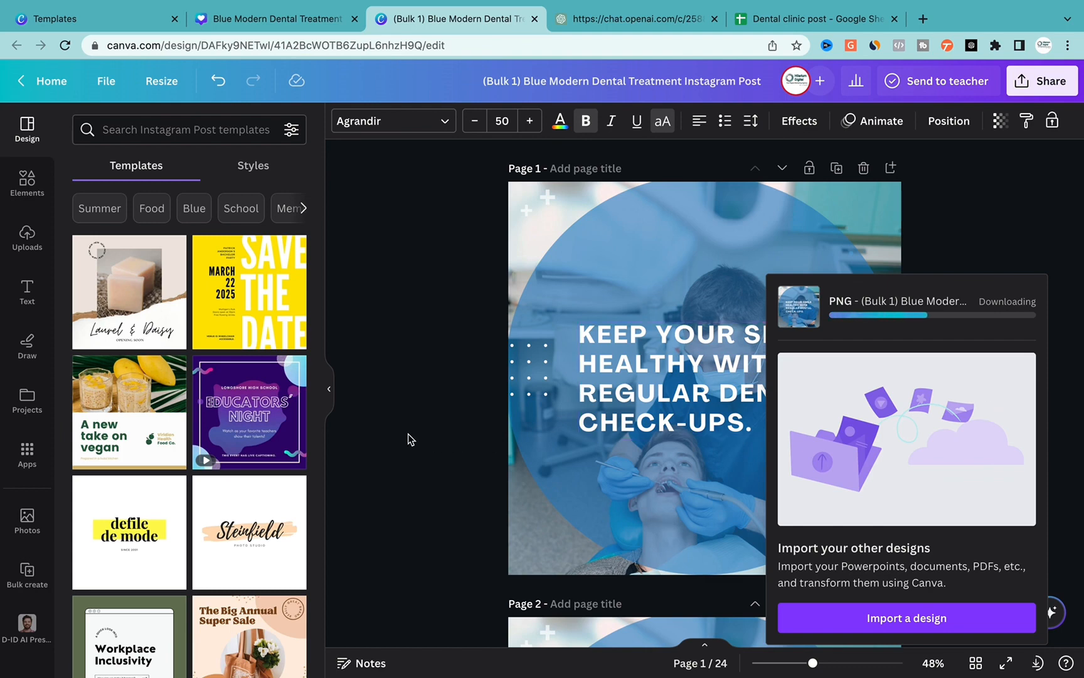
scroll(499, 494, "down", 5)
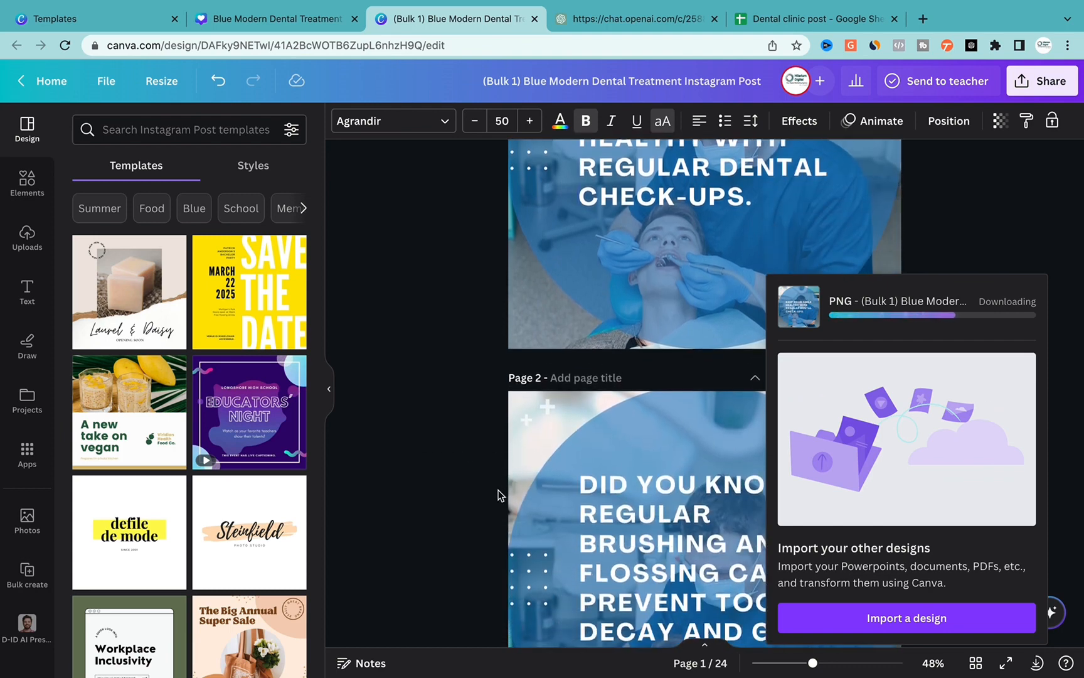
scroll(499, 494, "down", 3)
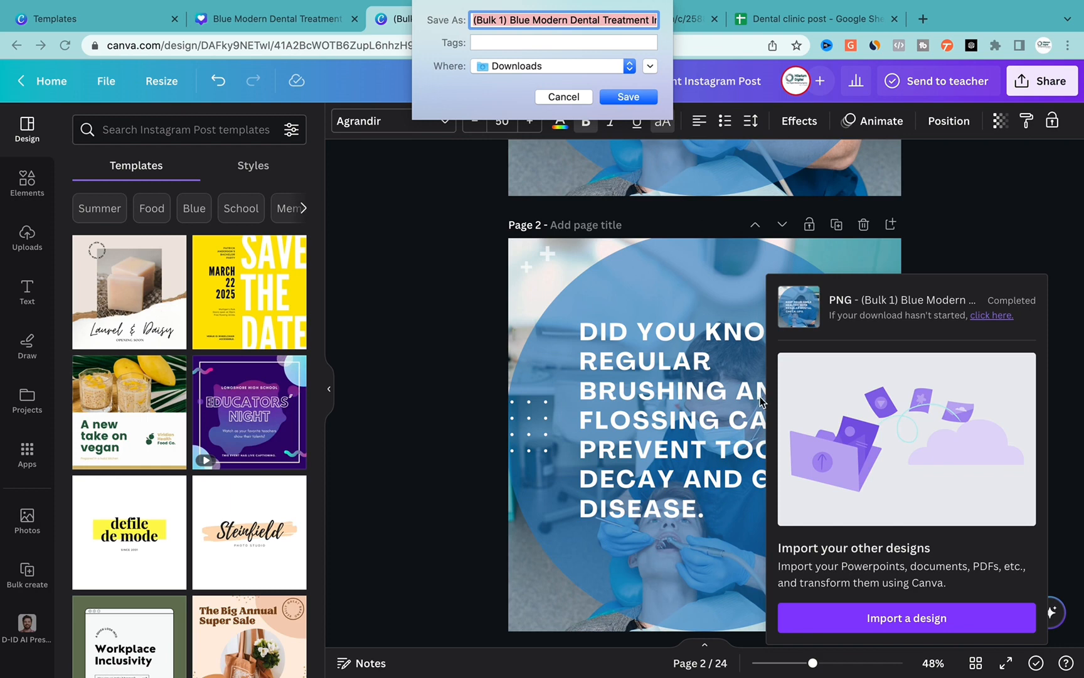
left_click(568, 99)
- Look through the pages down to page 10 and dismiss the download notification
scroll(626, 402, "down", 10)
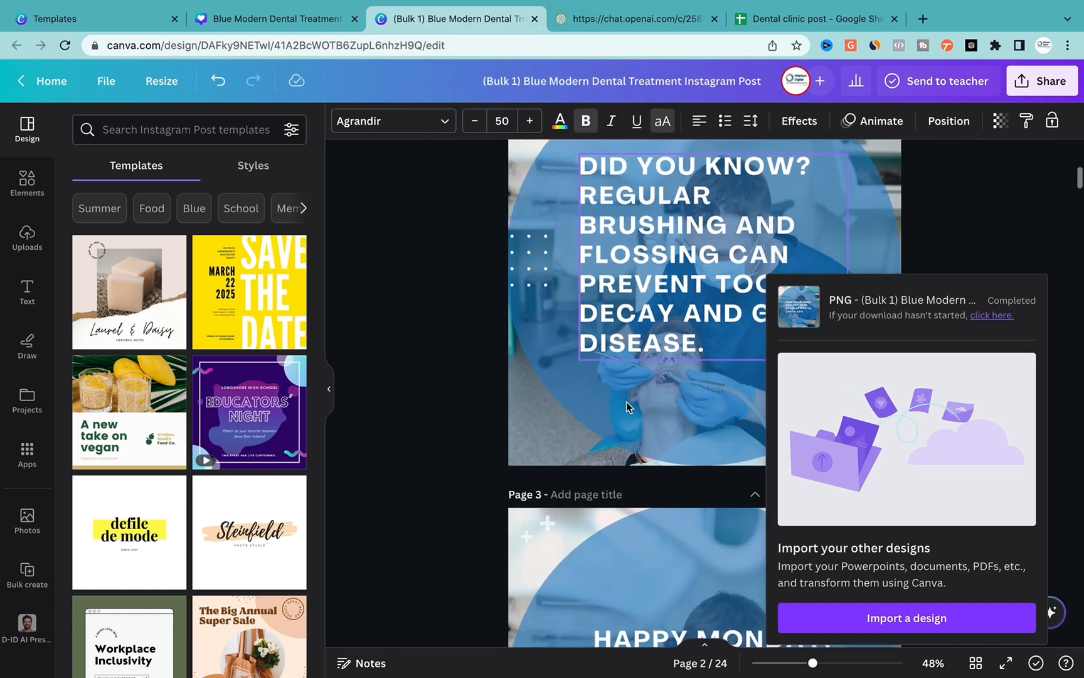
scroll(626, 402, "down", 15)
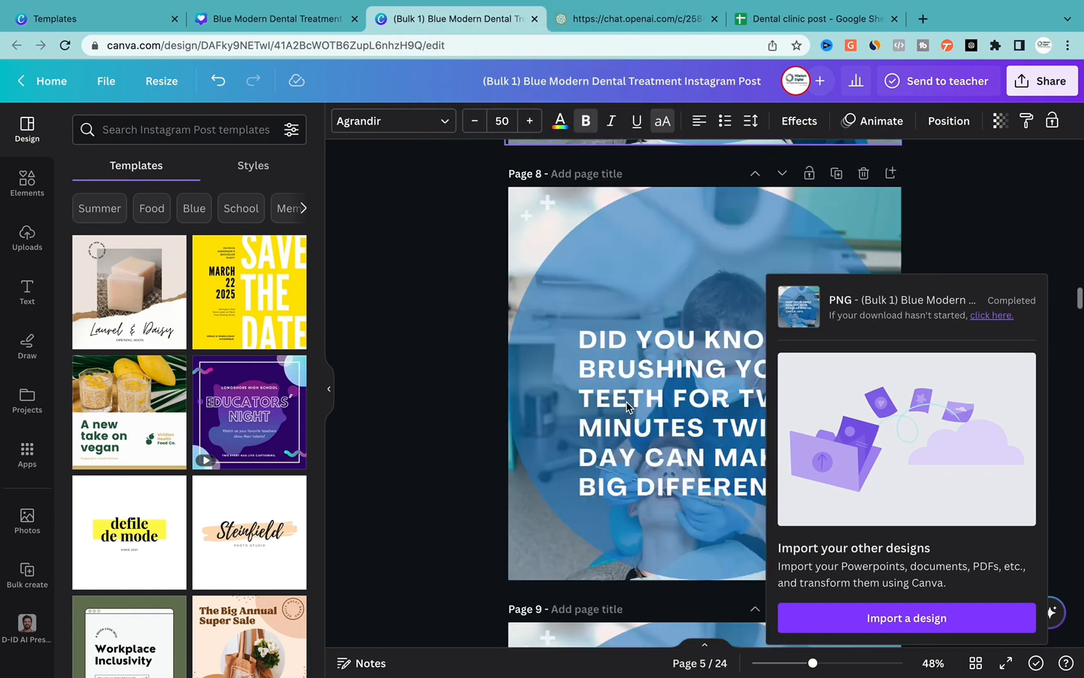
scroll(626, 401, "down", 10)
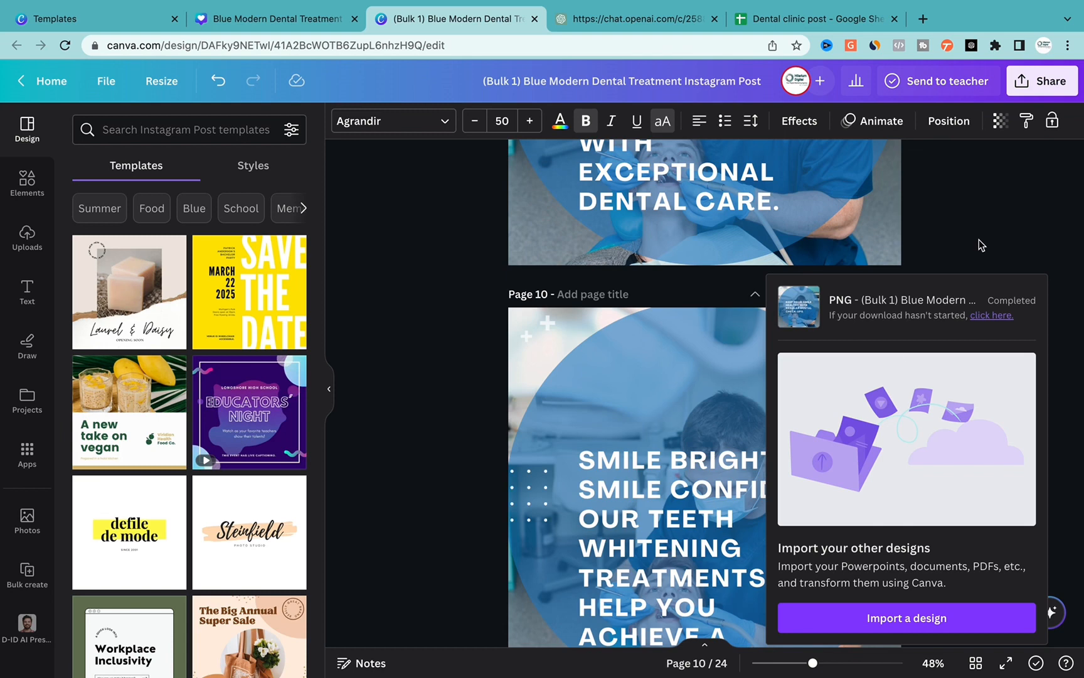
left_click(984, 254)
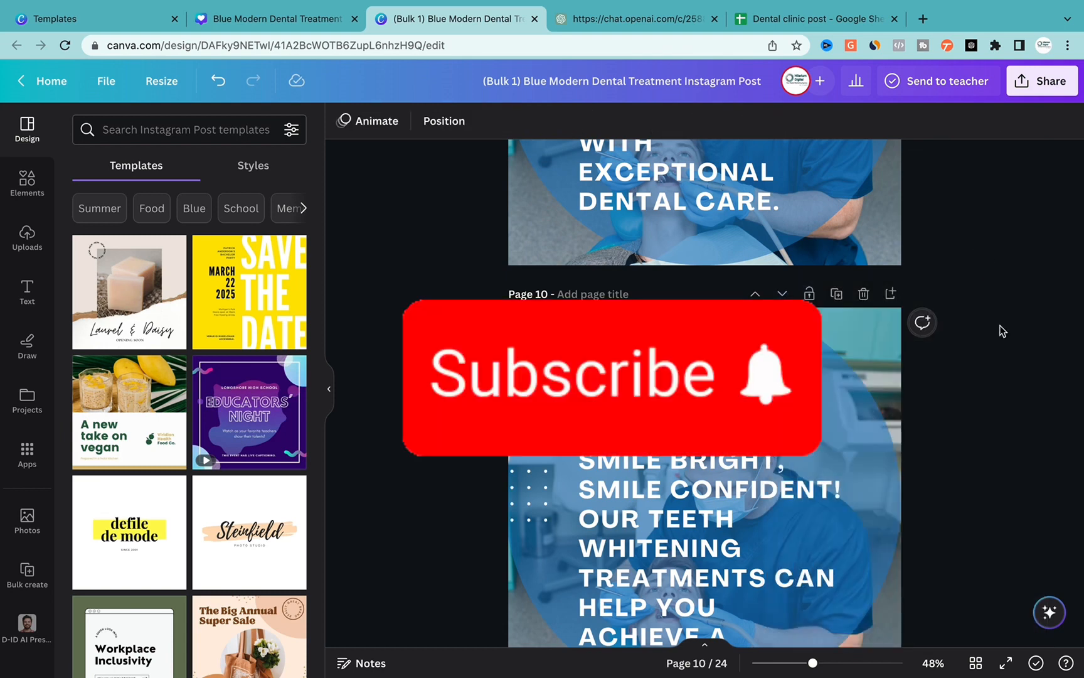